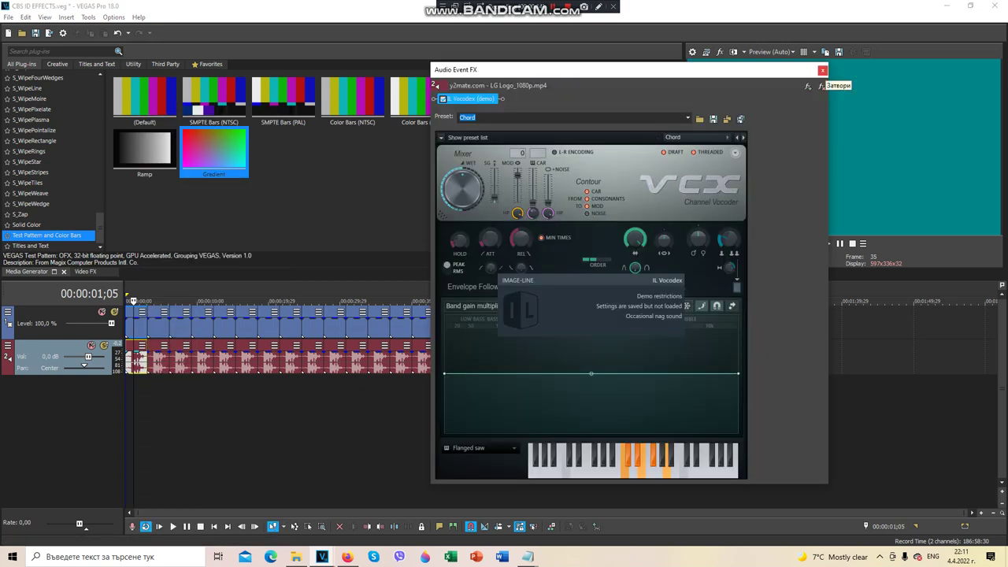
# Examine each colour control point of the Gradient Map effect on the second video clip.
pyautogui.click(823, 70)
pyautogui.rightClick(161, 323)
pyautogui.click(189, 197)
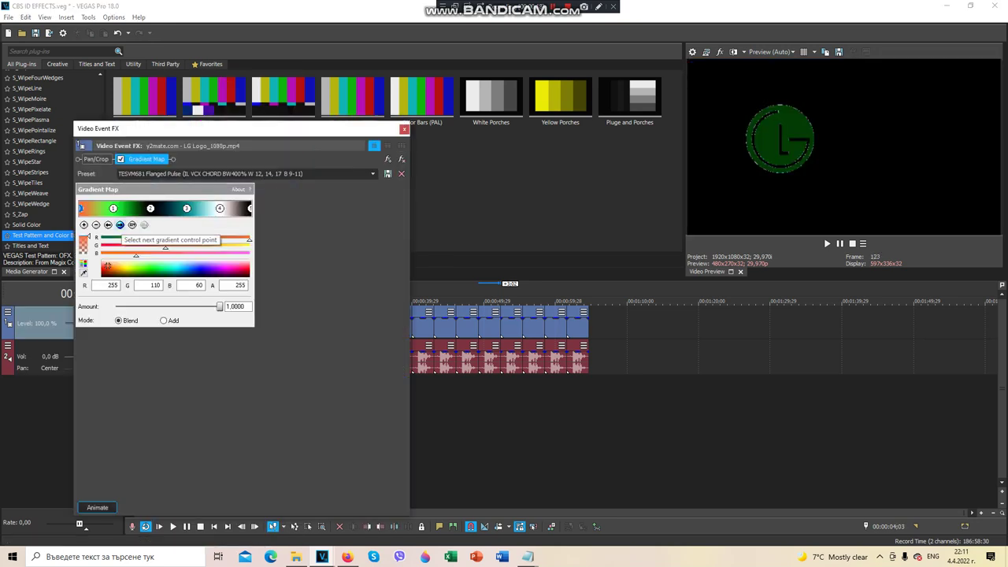
pyautogui.click(120, 225)
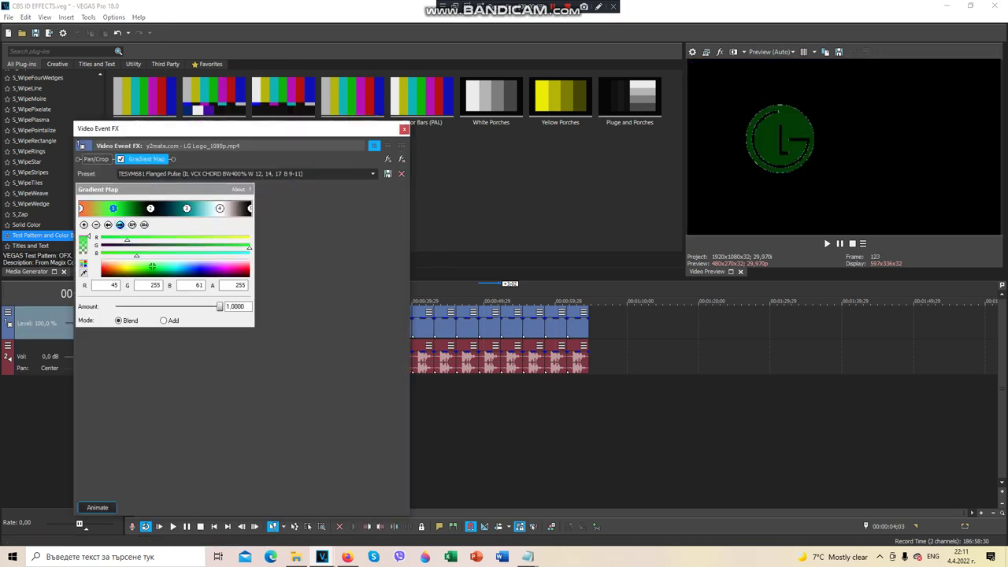
pyautogui.click(120, 226)
pyautogui.click(119, 226)
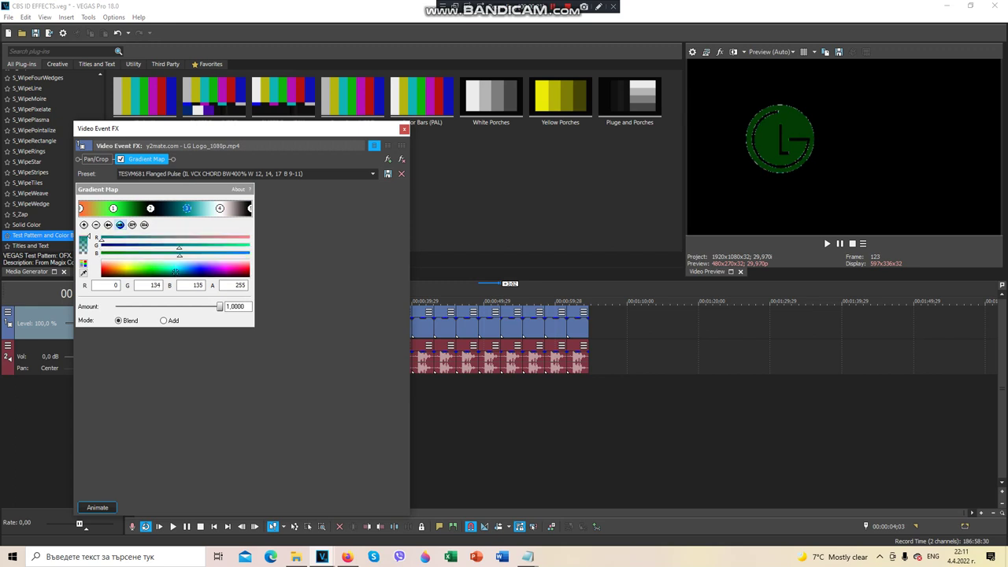
pyautogui.click(119, 225)
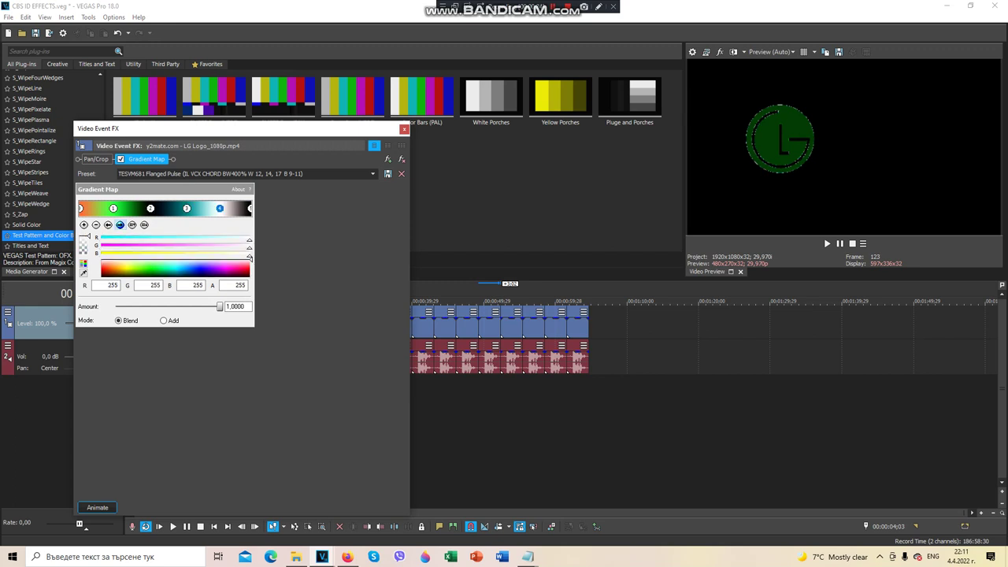
pyautogui.click(119, 225)
pyautogui.click(404, 129)
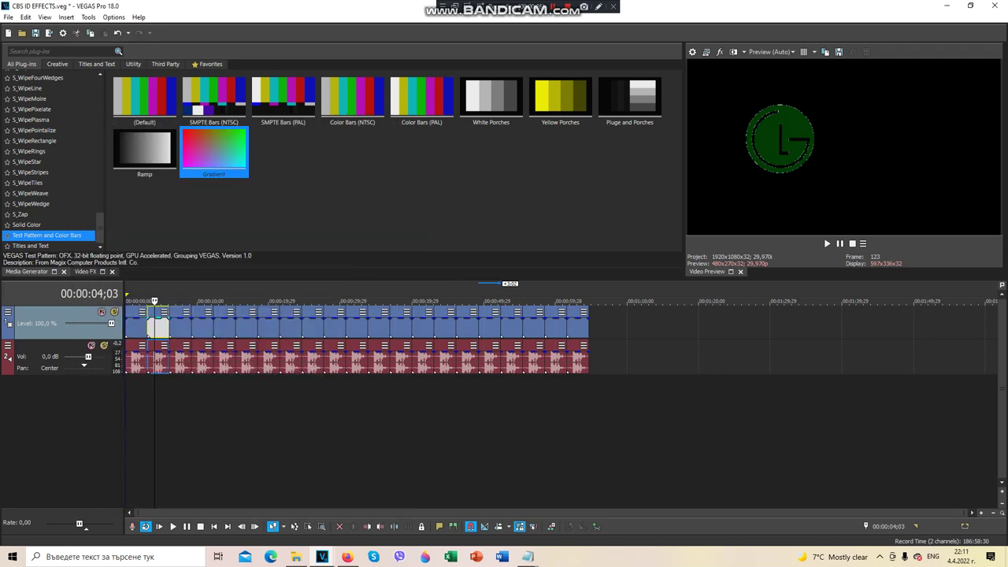
# View the IL Vocodex settings in the second clip's audio effects.
pyautogui.rightClick(157, 358)
pyautogui.click(228, 219)
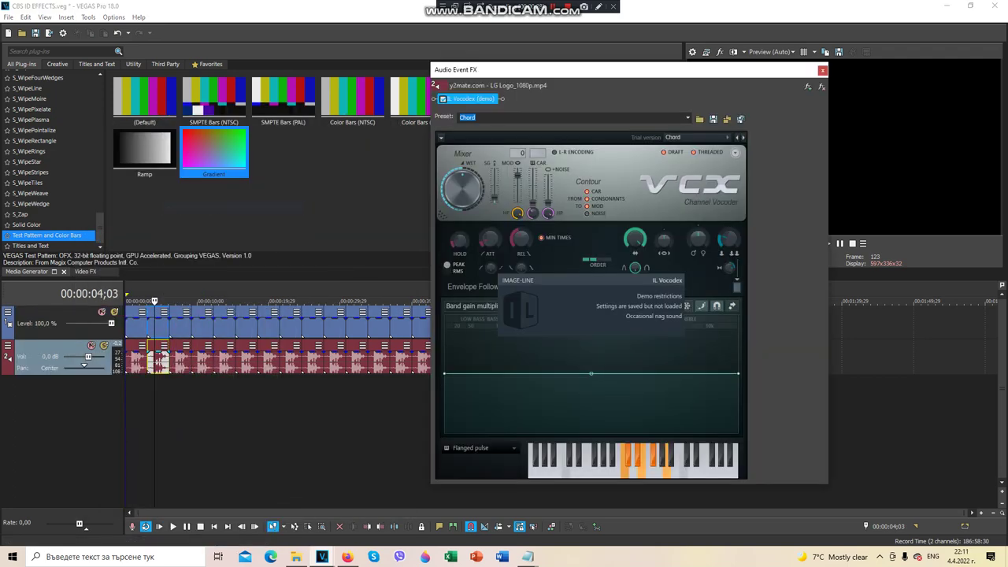
pyautogui.click(823, 70)
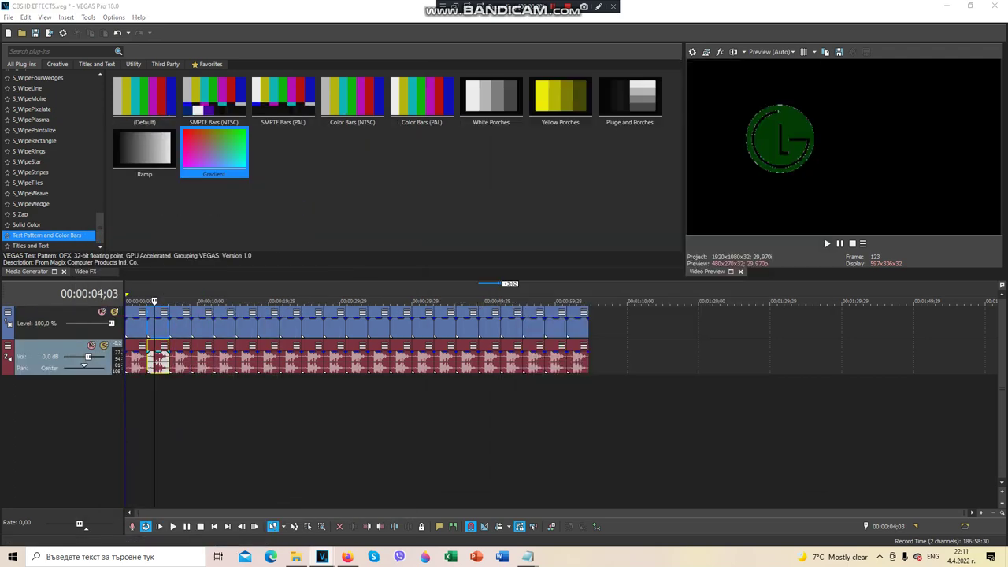
# Examine the first Swirl effect on the third video clip at its start and end keyframes.
pyautogui.scroll(2, 237, 331)
pyautogui.click(241, 327)
pyautogui.click(244, 312)
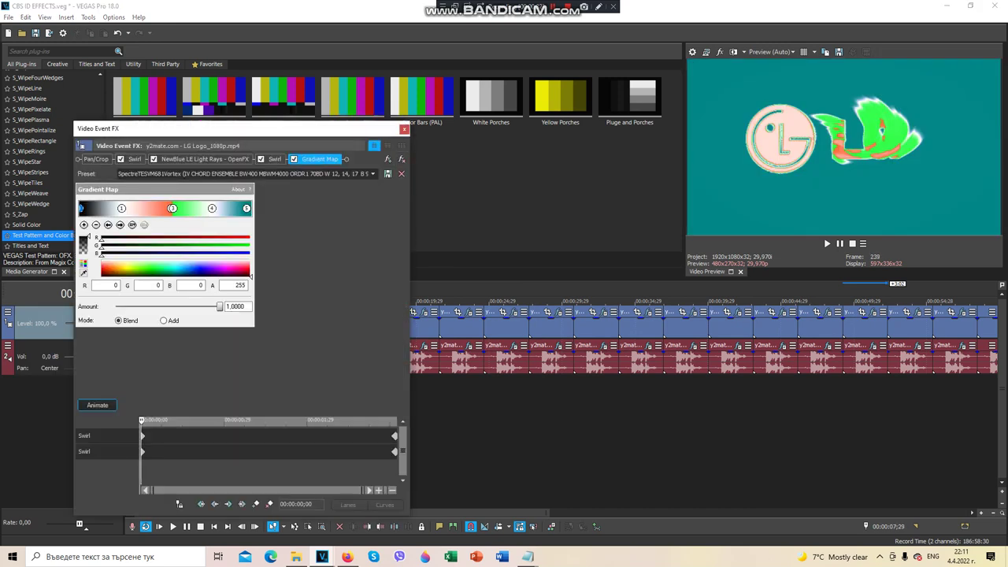
pyautogui.click(135, 159)
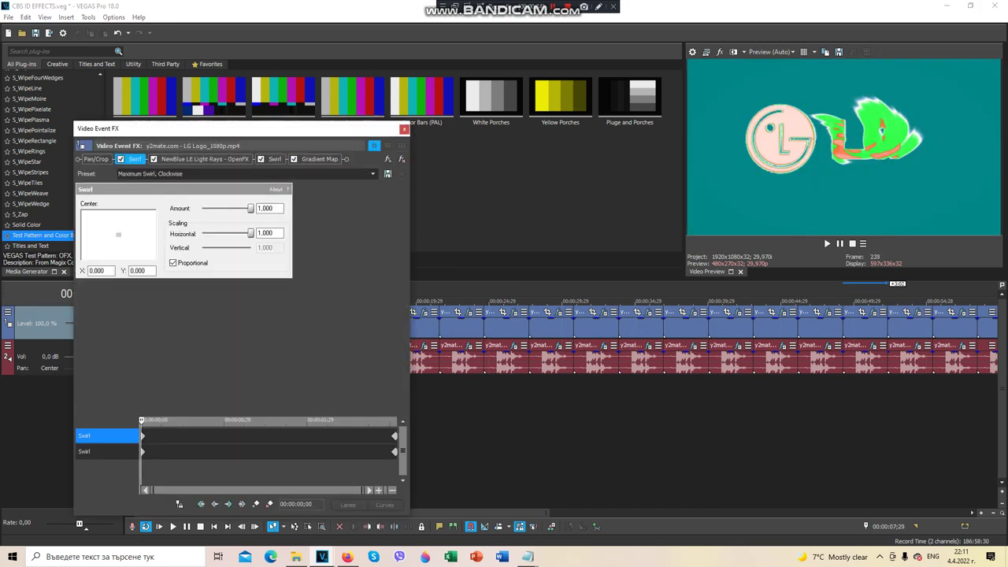
pyautogui.moveTo(141, 420); pyautogui.dragTo(396, 421)
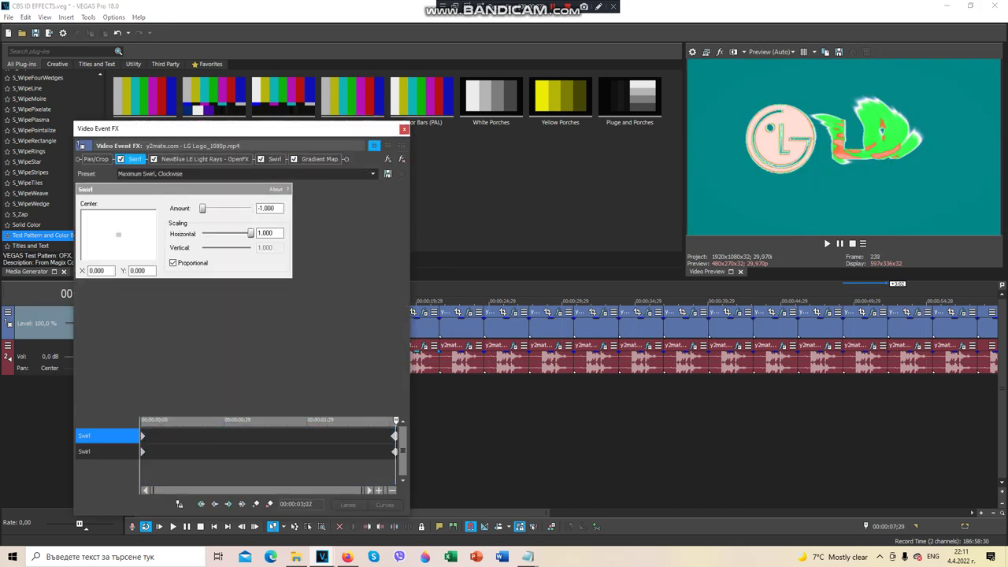
# Choose the Ice Crystals preset for the third clip's NewBlue LE Light Rays effect and review its settings.
pyautogui.click(204, 159)
pyautogui.click(87, 281)
pyautogui.click(87, 266)
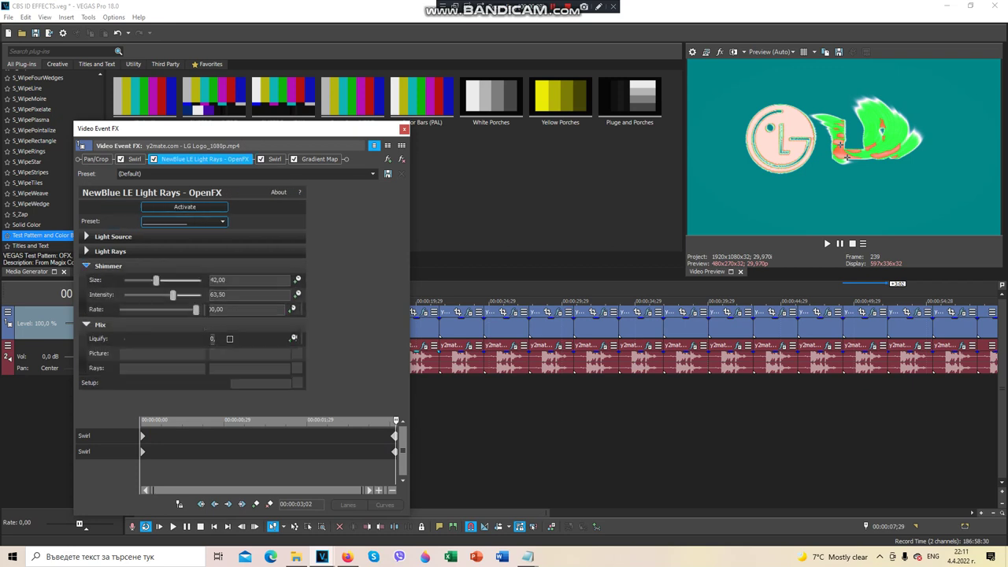
pyautogui.click(205, 221)
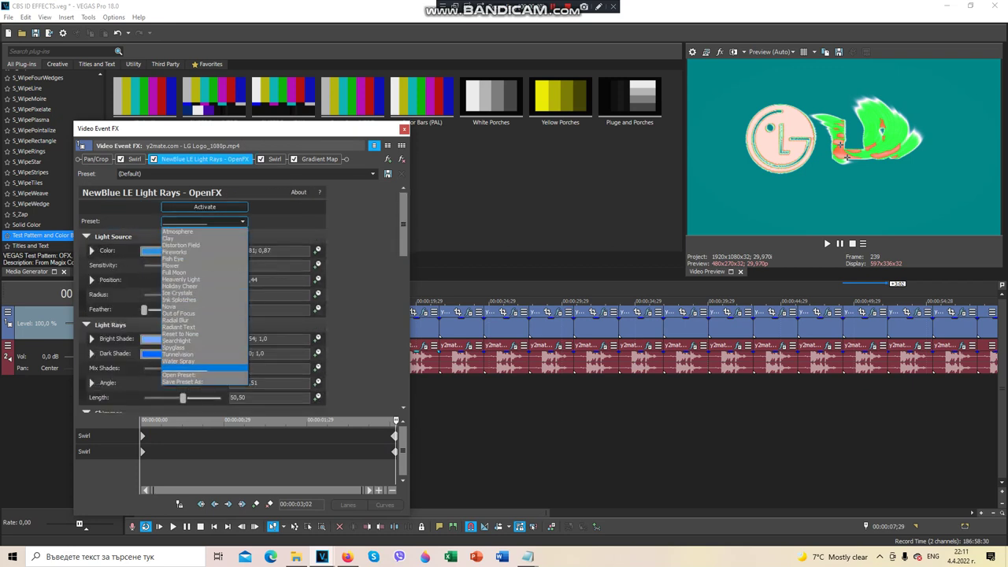
pyautogui.click(178, 293)
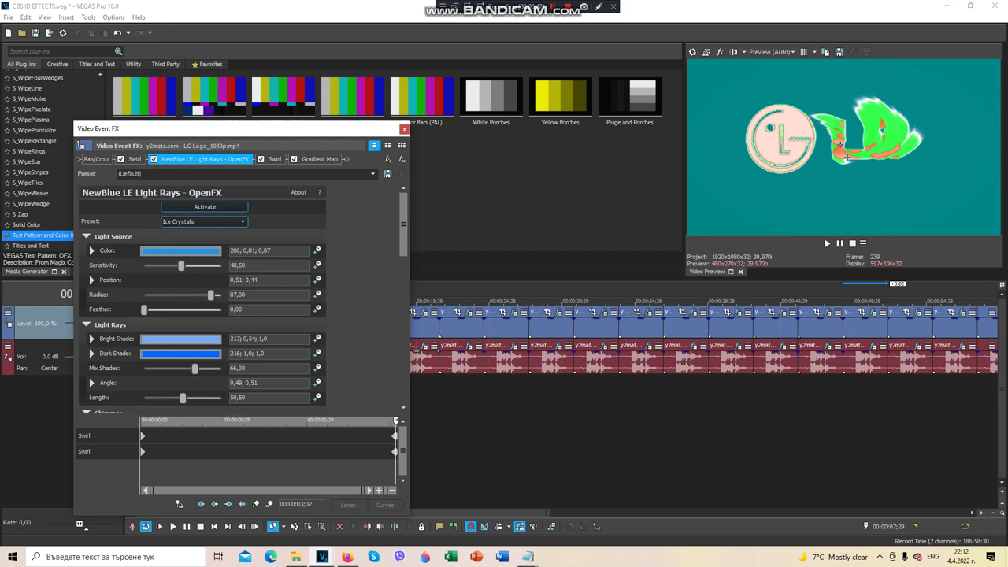
pyautogui.scroll(-4, 204, 298)
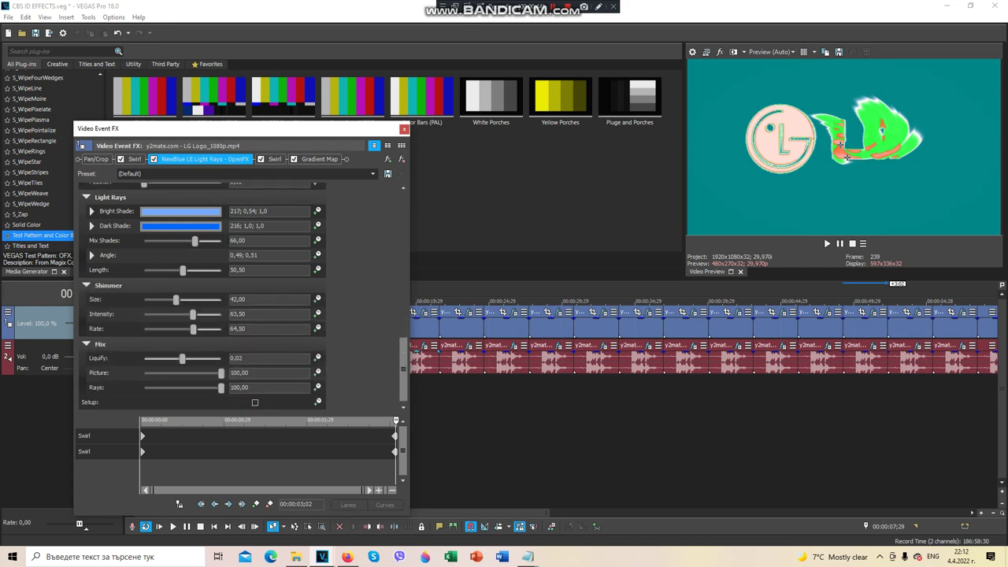
# Examine the third clip's second Swirl effect and each colour control point of its Gradient Map.
pyautogui.click(273, 159)
pyautogui.moveTo(396, 483)
pyautogui.mouseDown()
pyautogui.moveTo(141, 428)
pyautogui.moveTo(325, 429)
pyautogui.moveTo(396, 477)
pyautogui.mouseUp()
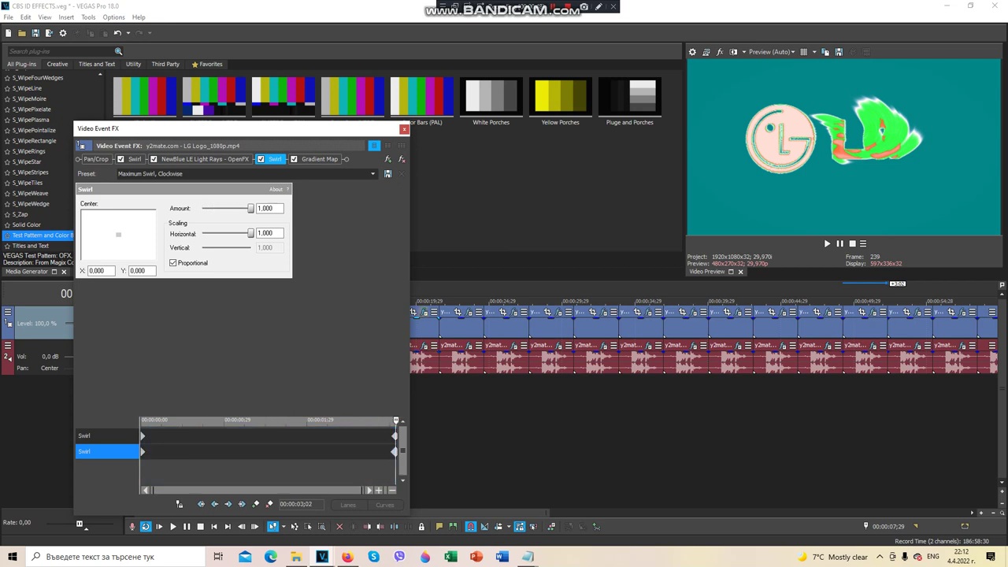
pyautogui.click(318, 158)
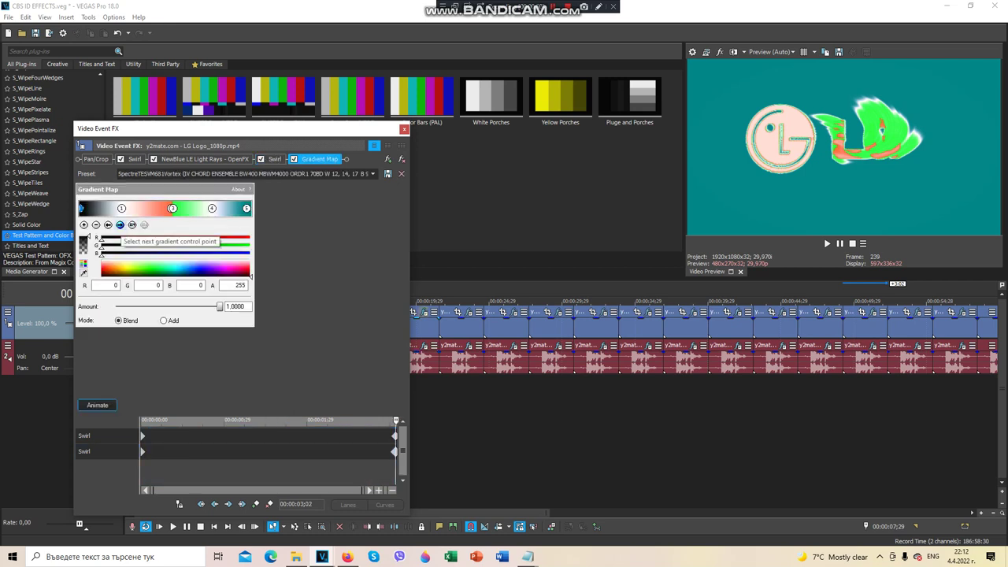
pyautogui.click(120, 224)
pyautogui.click(119, 224)
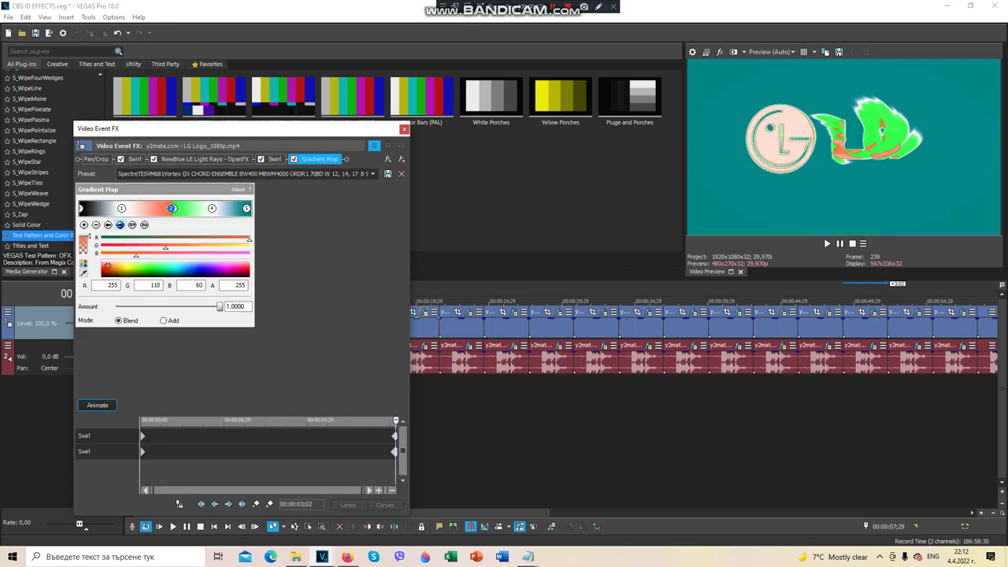
pyautogui.click(120, 225)
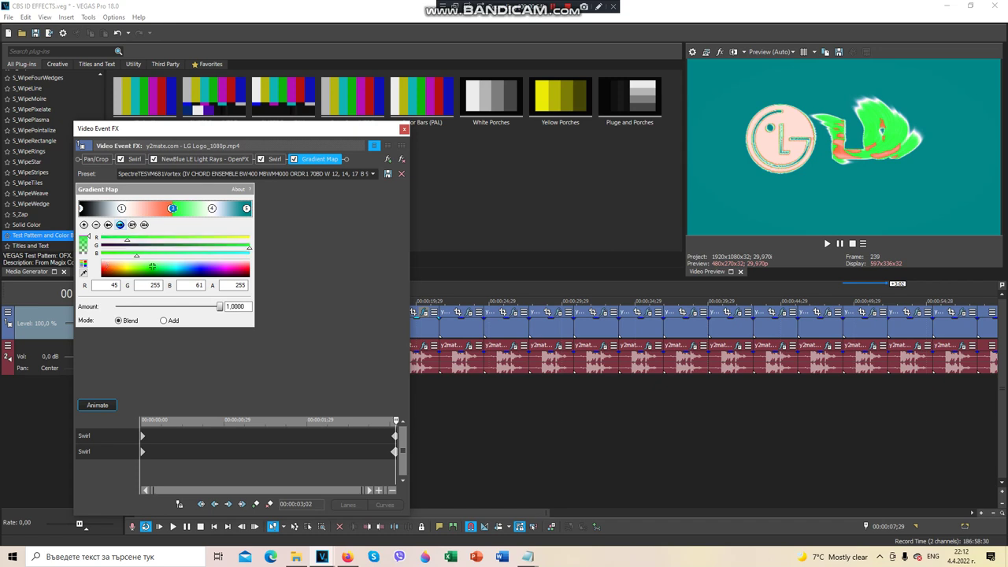
pyautogui.click(120, 224)
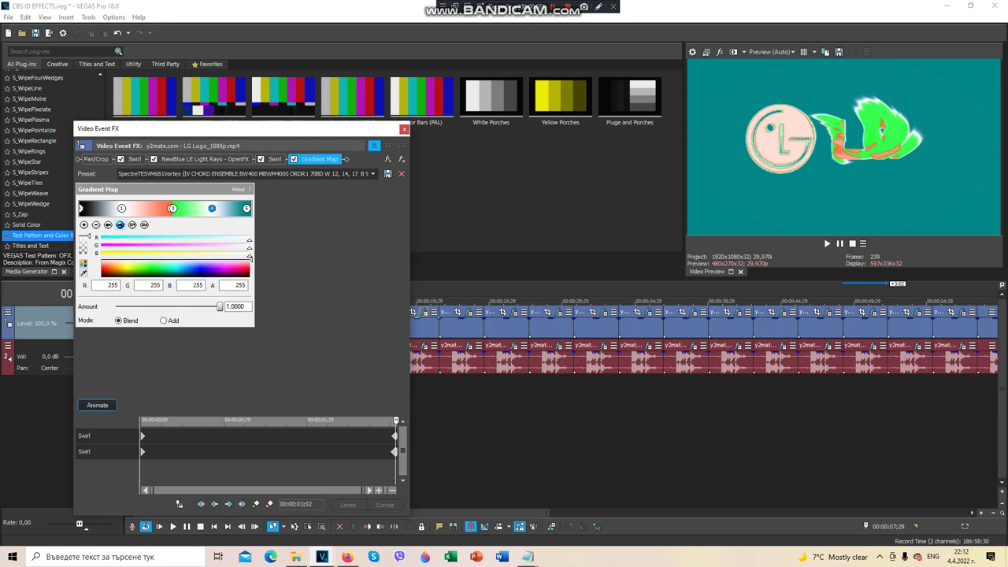
pyautogui.click(120, 224)
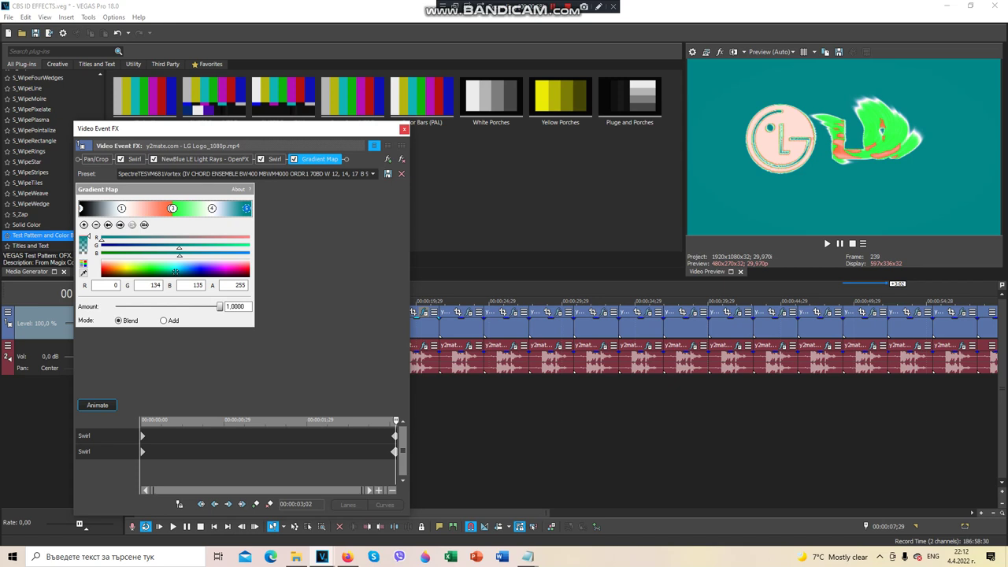
pyautogui.click(404, 129)
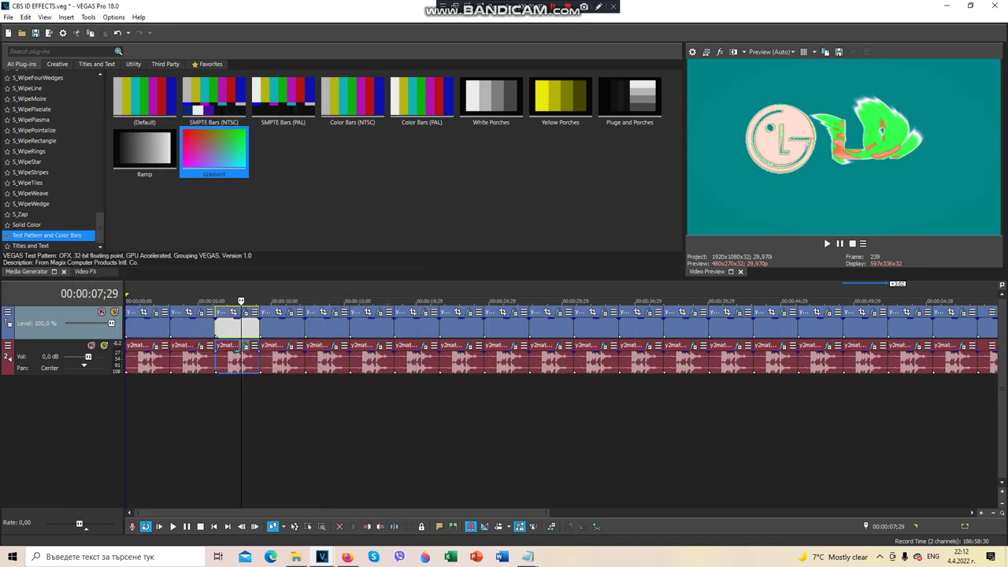
# Examine the ExpressFX Chorus, ExpressFX Delay and IL Vocodex settings in the third clip's audio effect chain.
pyautogui.click(245, 345)
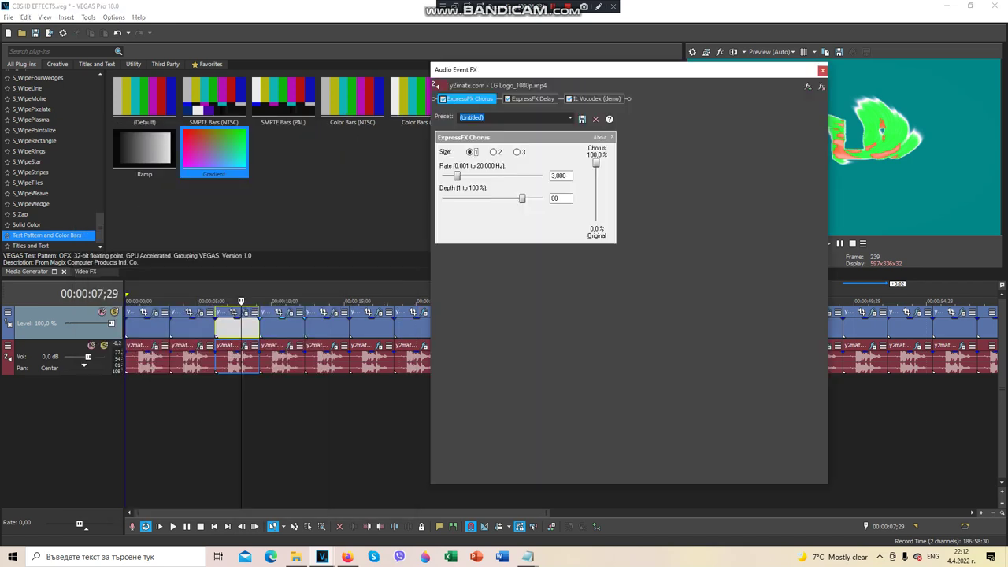
pyautogui.click(532, 99)
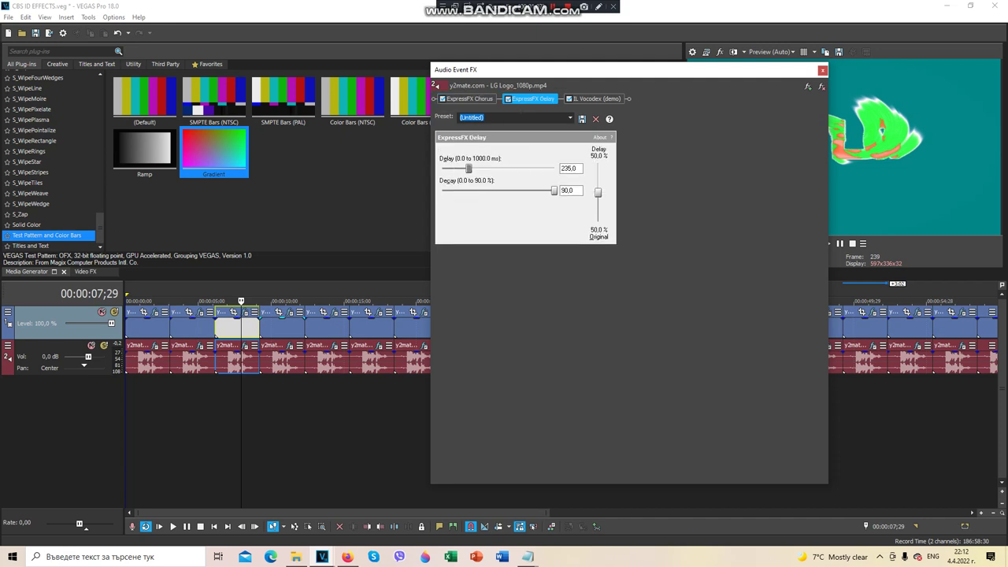
pyautogui.click(596, 99)
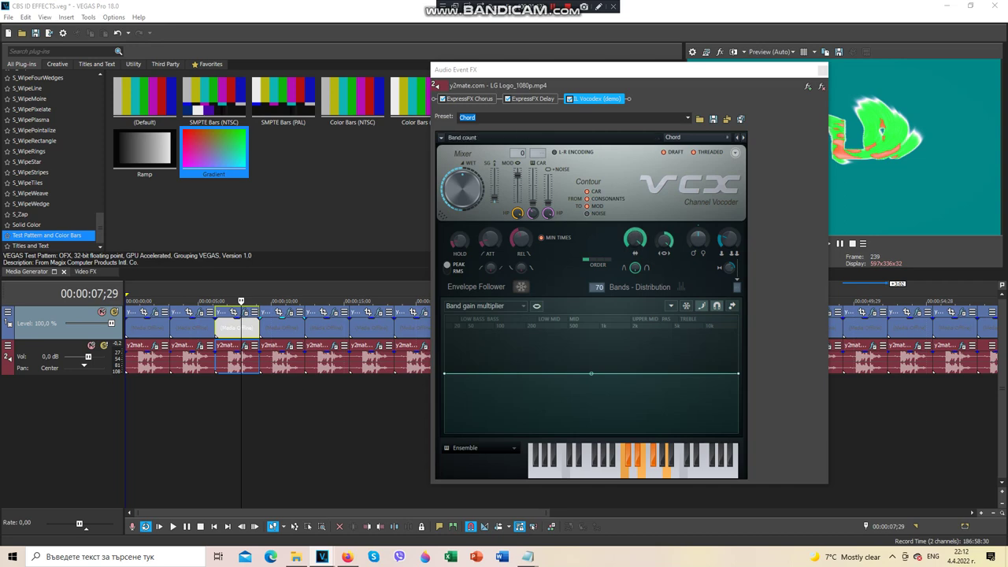
pyautogui.click(823, 70)
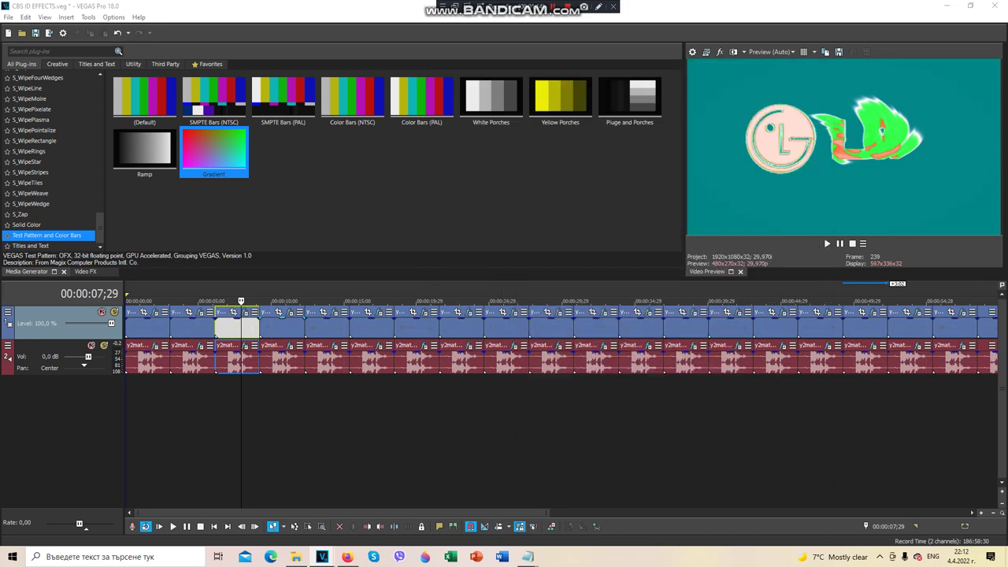
# Examine the three colour control points of the Gradient Map effect on the fourth video clip.
pyautogui.click(295, 325)
pyautogui.click(290, 313)
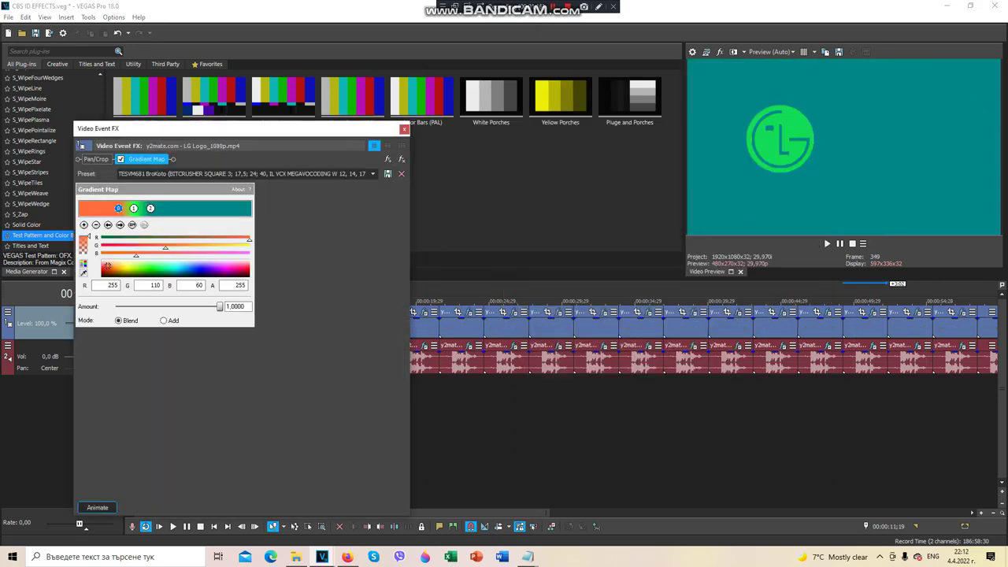
pyautogui.click(133, 207)
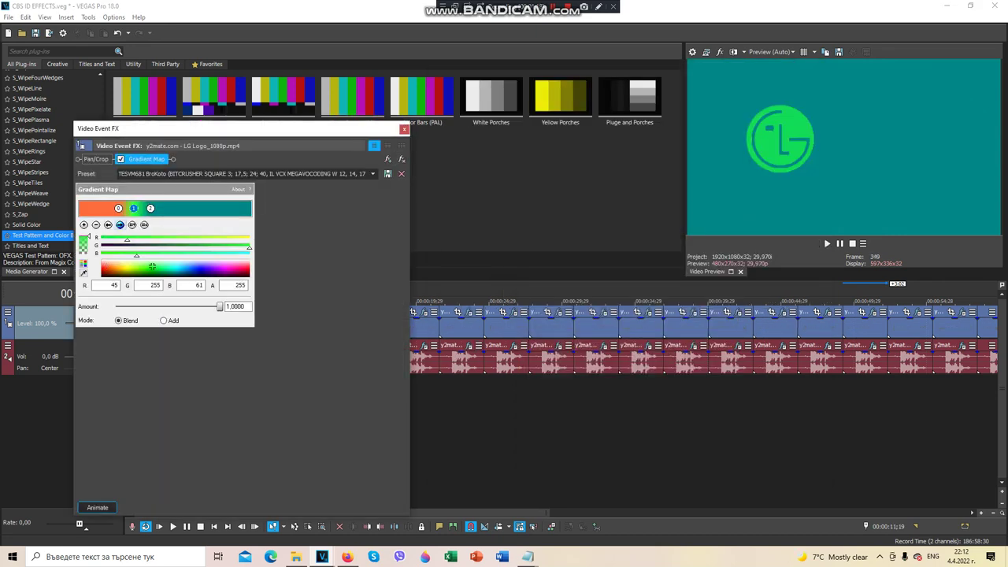
pyautogui.click(150, 208)
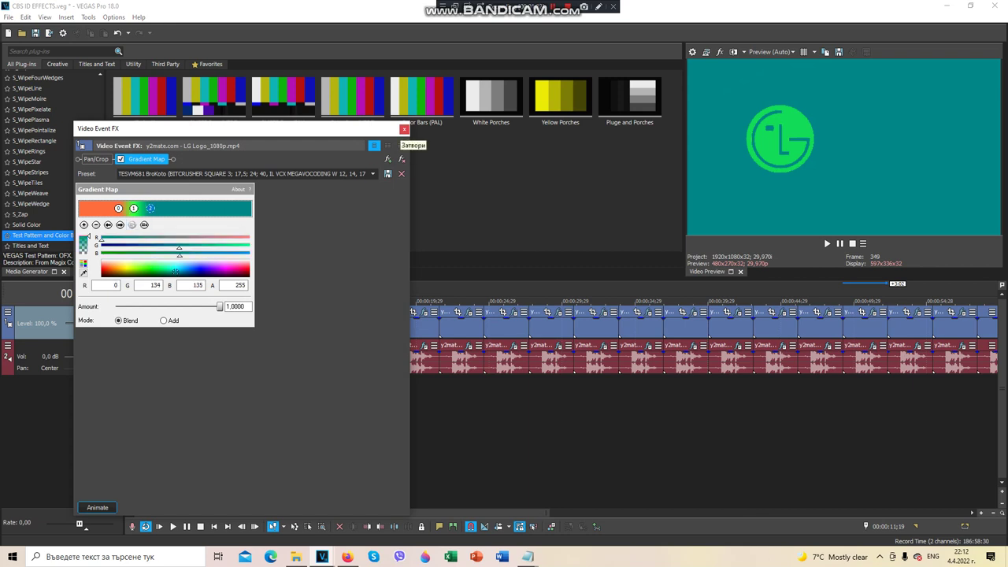
pyautogui.click(404, 128)
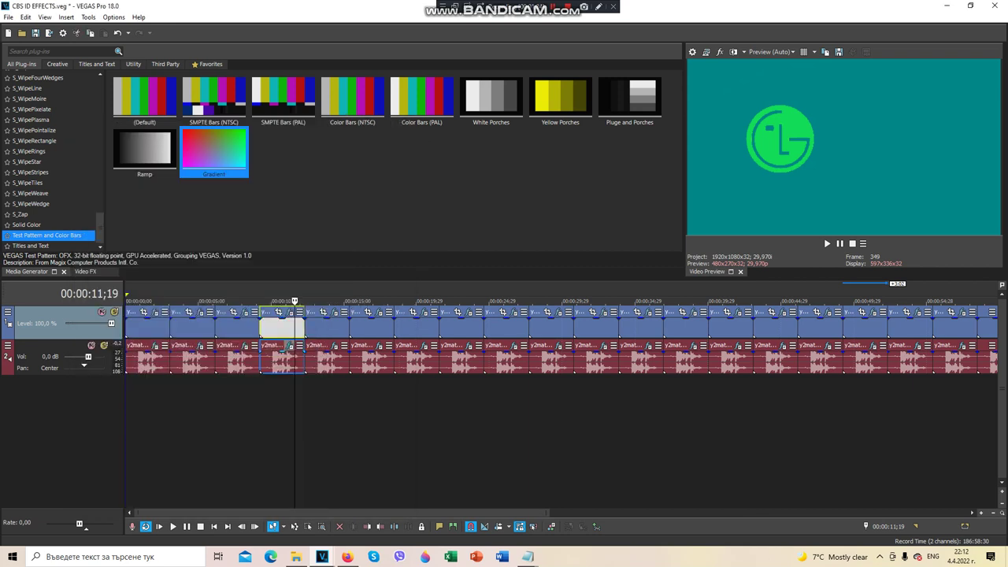
# Examine the Bitcrusher and IL Vocodex settings in the fourth clip's audio effect chain.
pyautogui.click(291, 345)
pyautogui.click(460, 99)
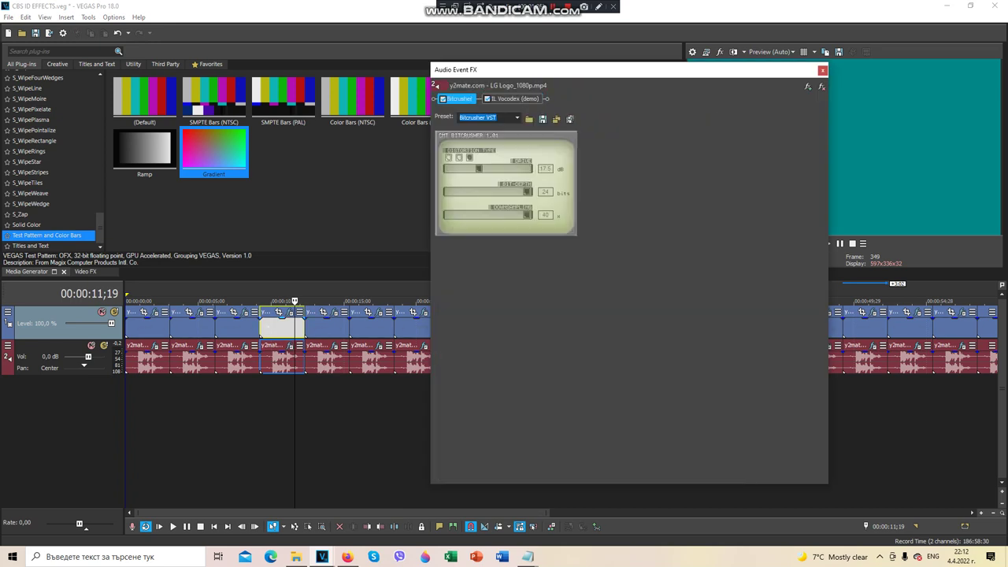
pyautogui.click(513, 98)
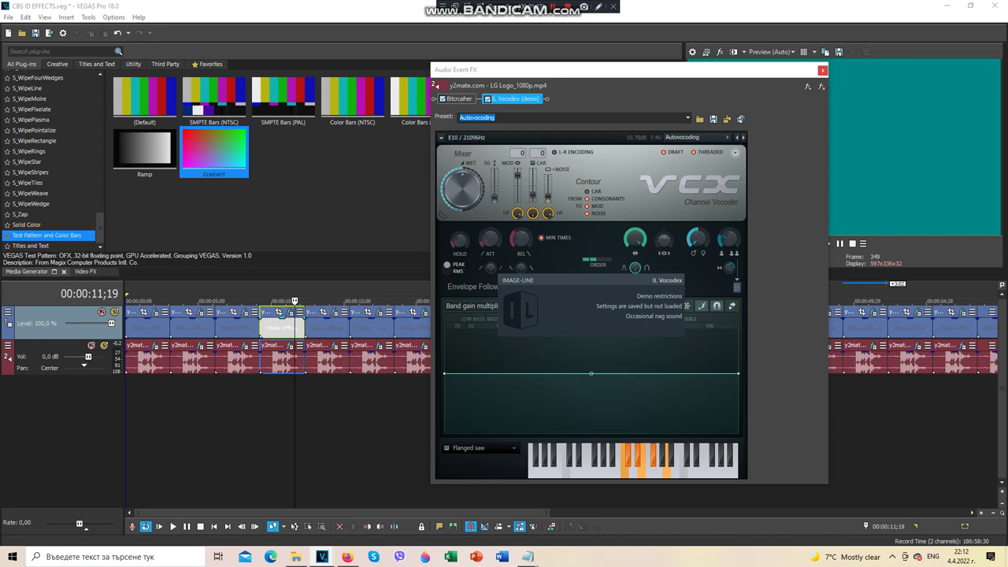
pyautogui.click(823, 70)
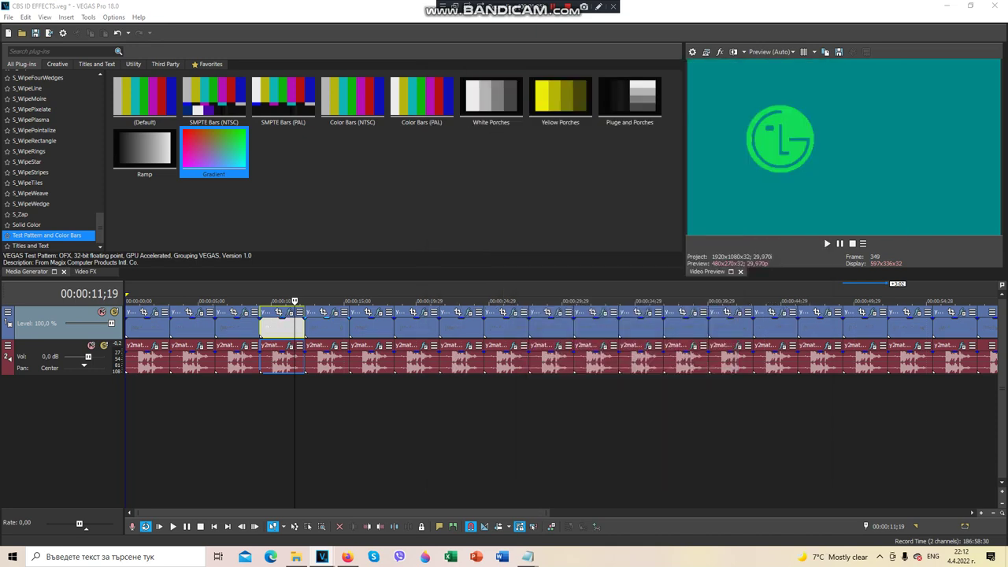
# Examine the colour control points of the fifth clip's Gradient Map and the IL Vocodex settings on its audio.
pyautogui.click(326, 323)
pyautogui.click(335, 313)
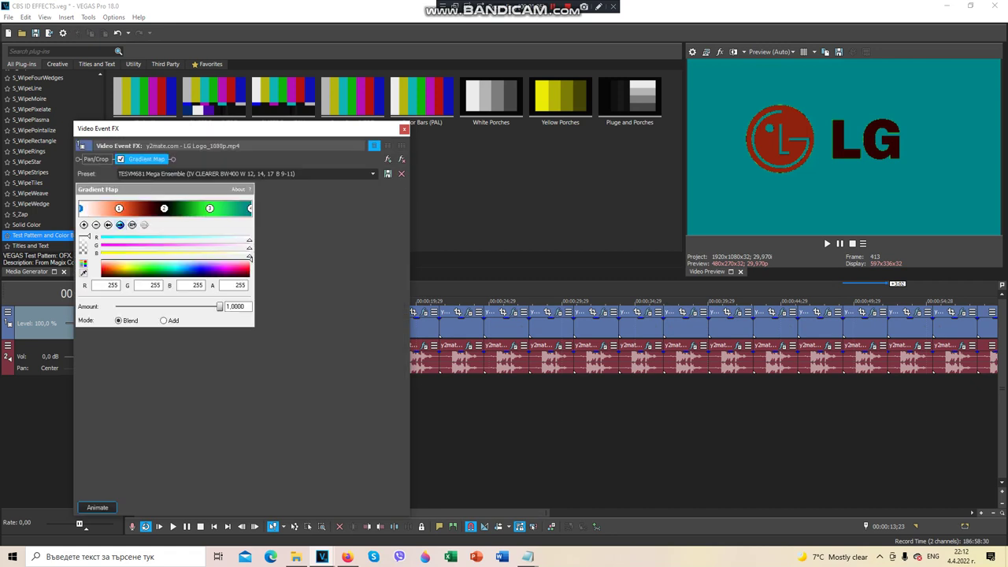
pyautogui.click(119, 208)
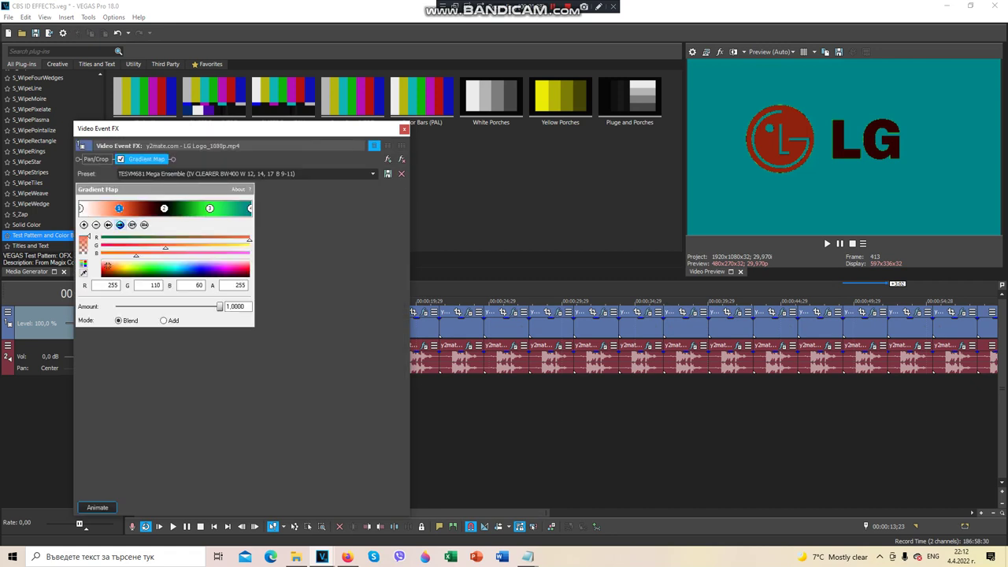
pyautogui.click(164, 208)
pyautogui.click(210, 207)
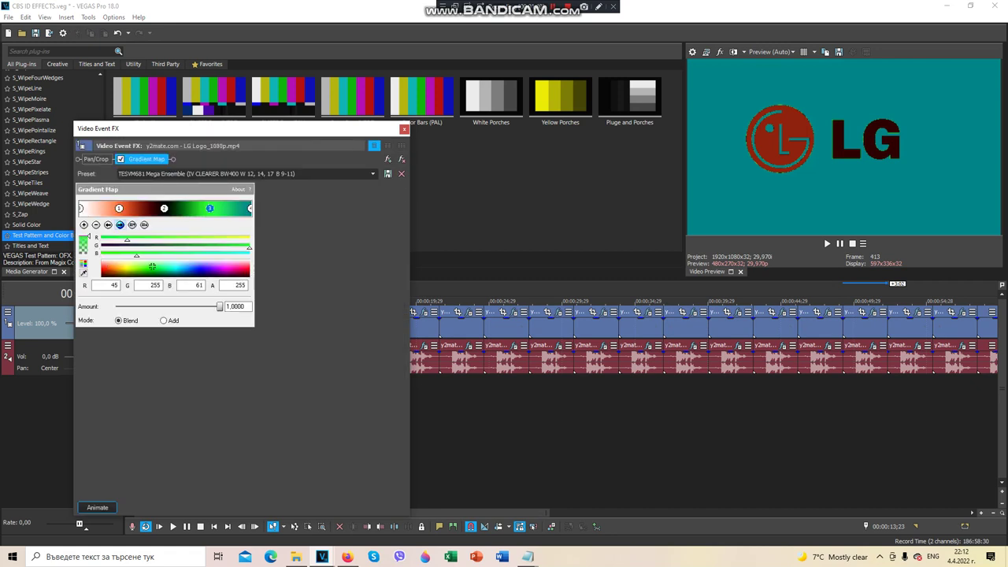
pyautogui.click(120, 225)
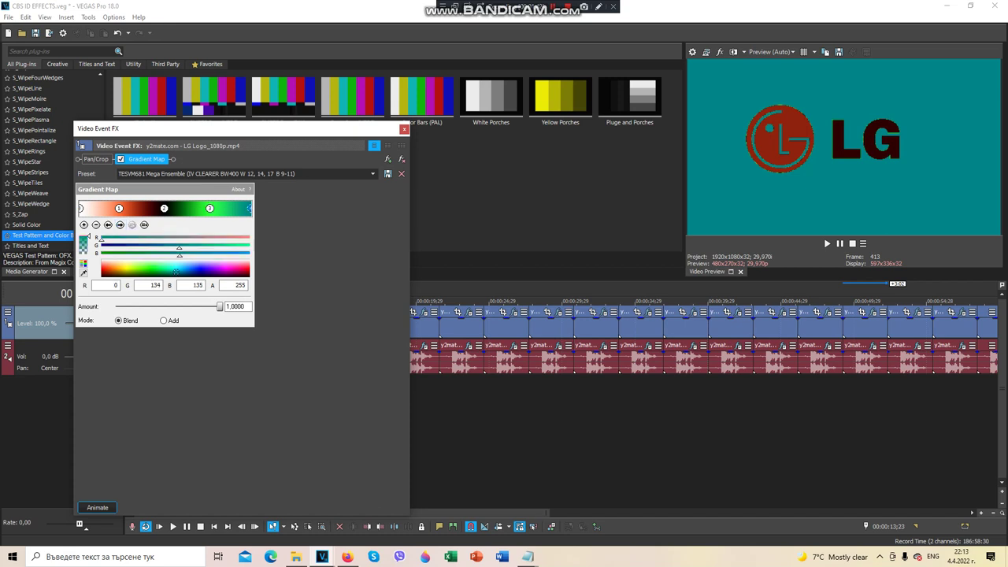
pyautogui.click(404, 129)
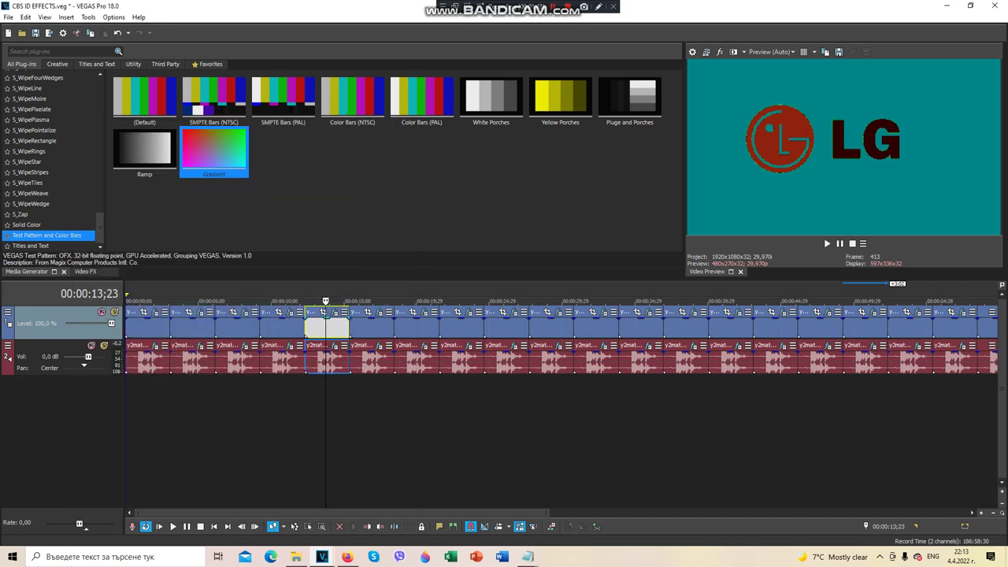
pyautogui.click(334, 346)
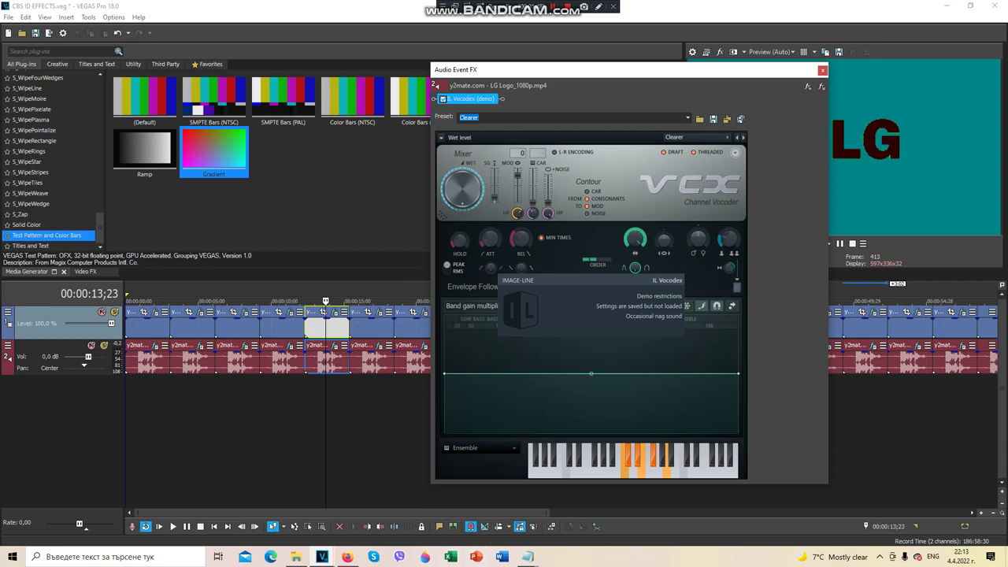
pyautogui.click(823, 70)
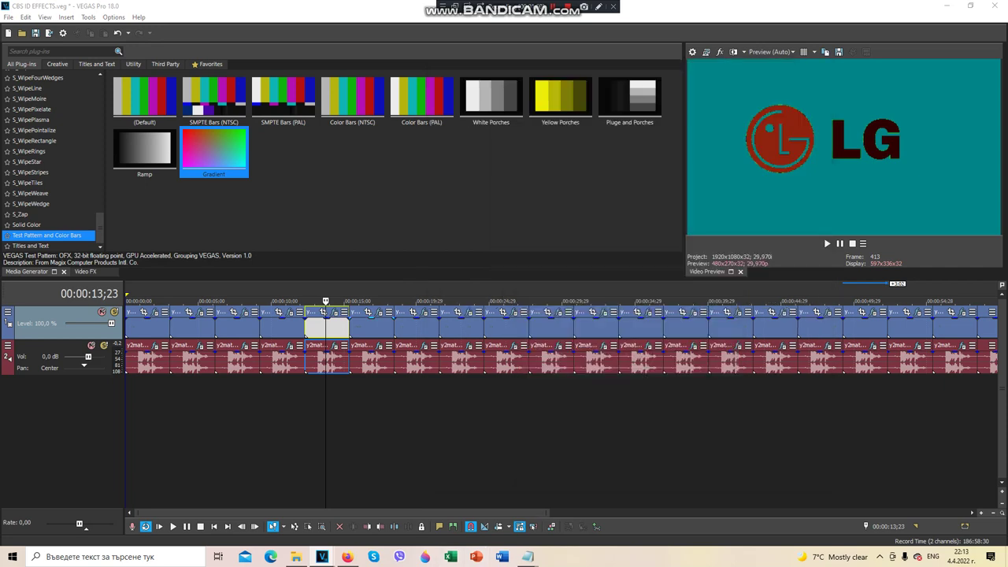
# Examine the Starburst and NewBlue LE Light Rays settings in the sixth clip's video effect chain, including the Light Rays preset list.
pyautogui.click(371, 328)
pyautogui.click(379, 312)
pyautogui.click(140, 159)
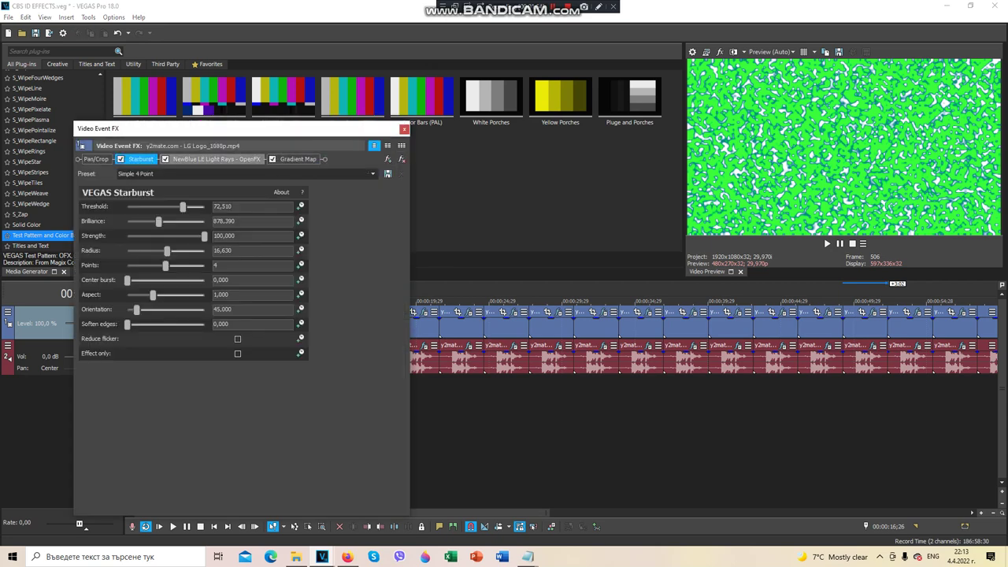
pyautogui.click(216, 159)
pyautogui.scroll(-1, 236, 347)
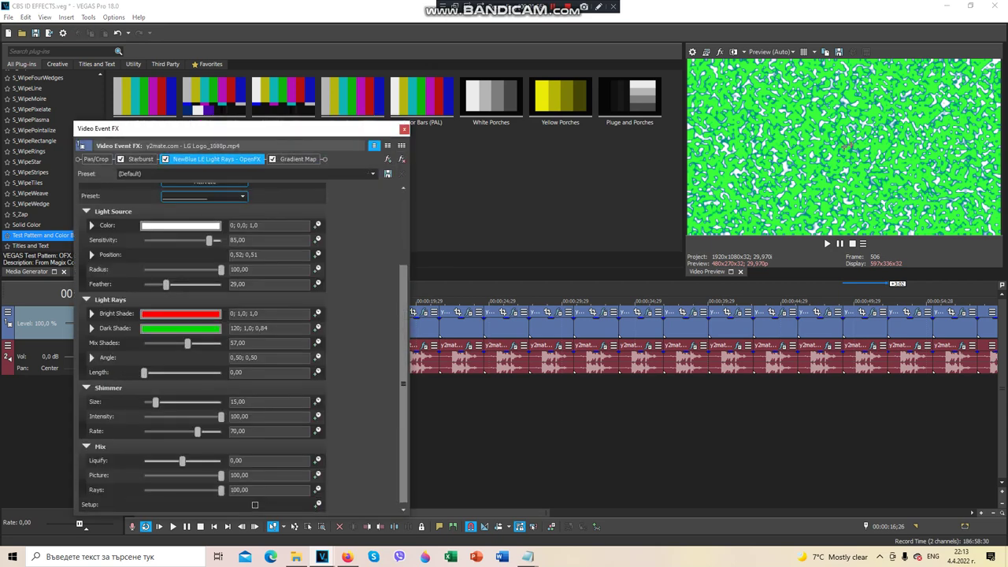
pyautogui.click(205, 197)
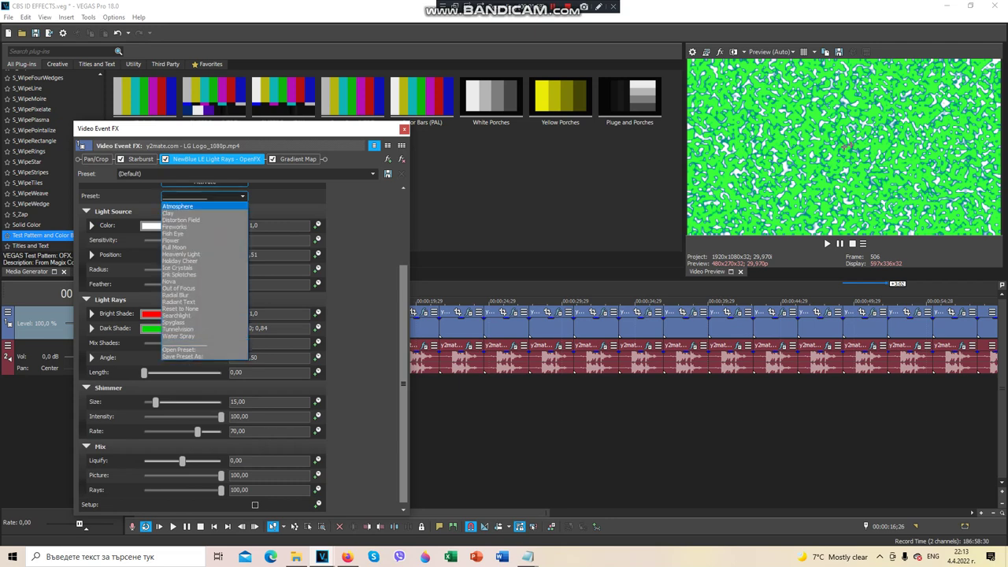
pyautogui.click(205, 196)
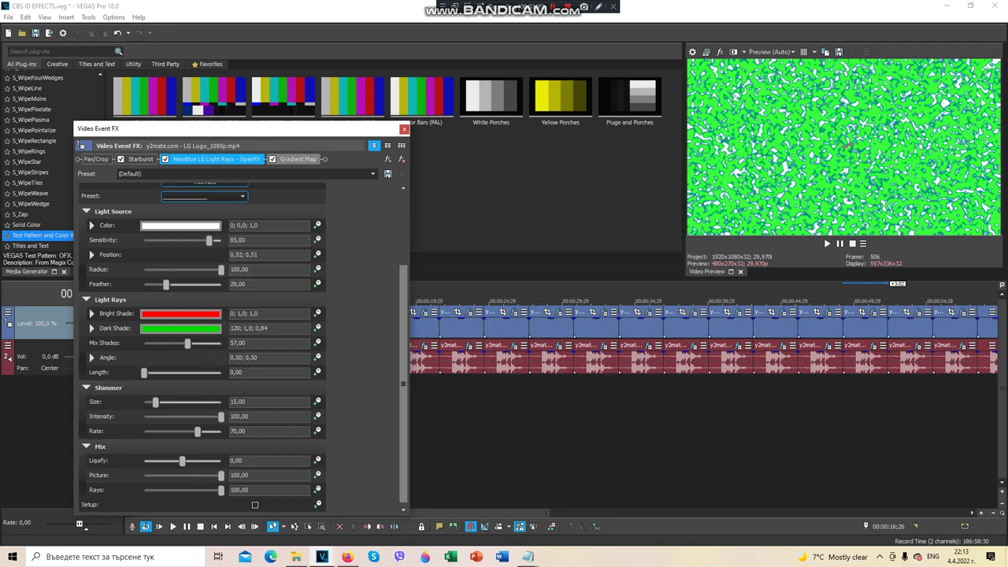
# Examine the four numbered colour control points of the Gradient Map effect on the sixth video clip.
pyautogui.click(298, 160)
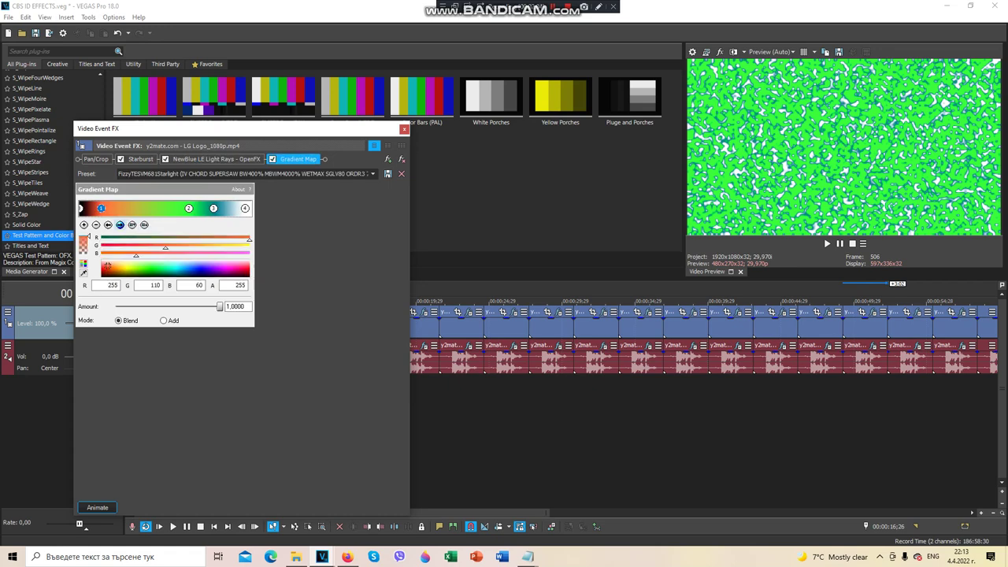
pyautogui.click(121, 225)
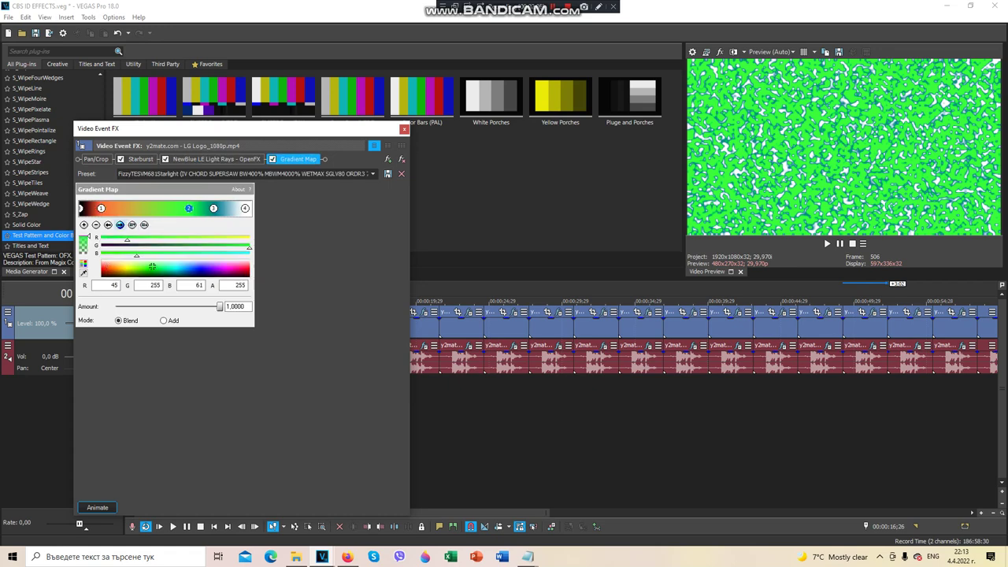
pyautogui.click(213, 208)
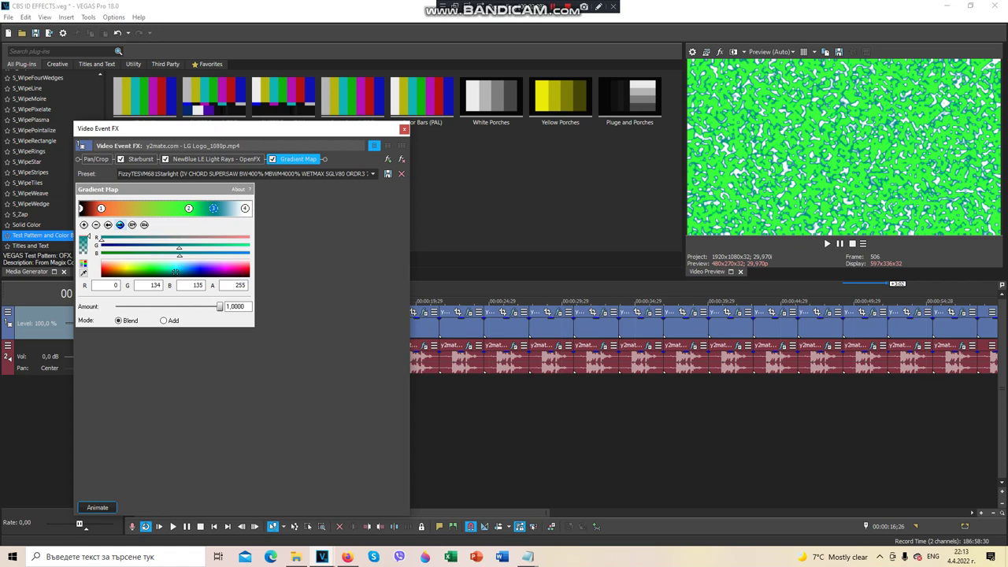
pyautogui.click(245, 208)
pyautogui.click(404, 129)
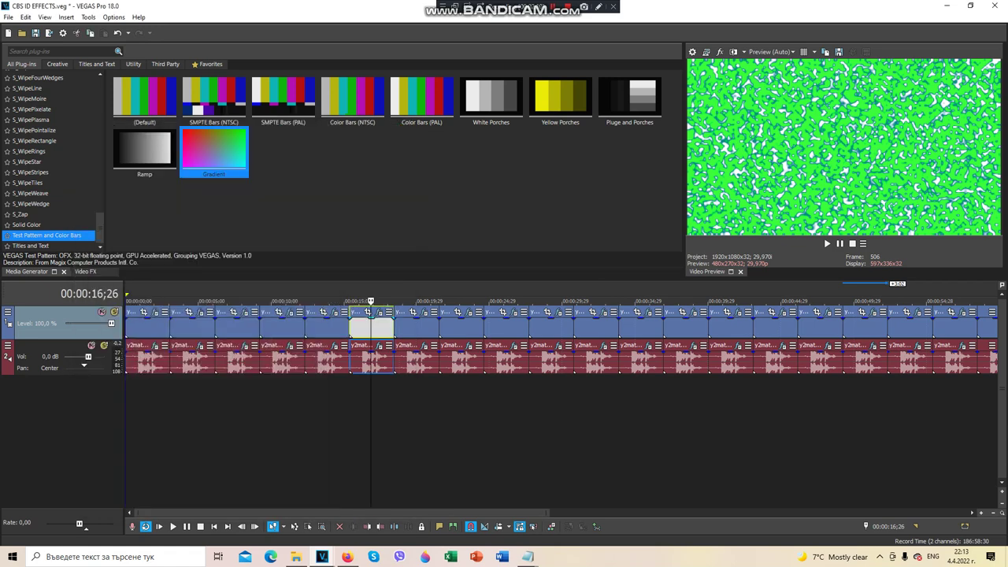
# Examine the ERZATZ, NorthPole and IL Vocodex settings in the sixth clip's audio effect chain.
pyautogui.click(380, 346)
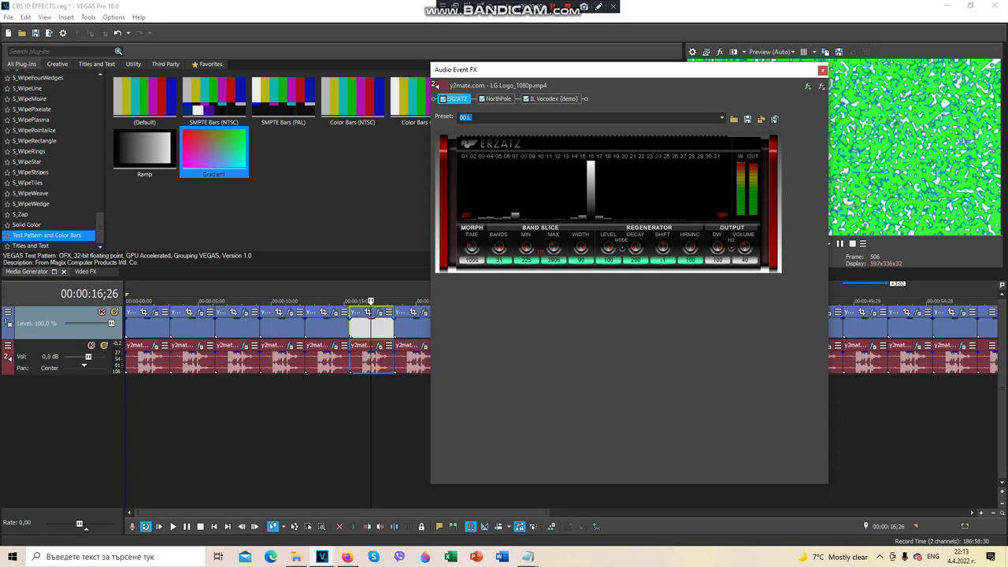
pyautogui.click(499, 100)
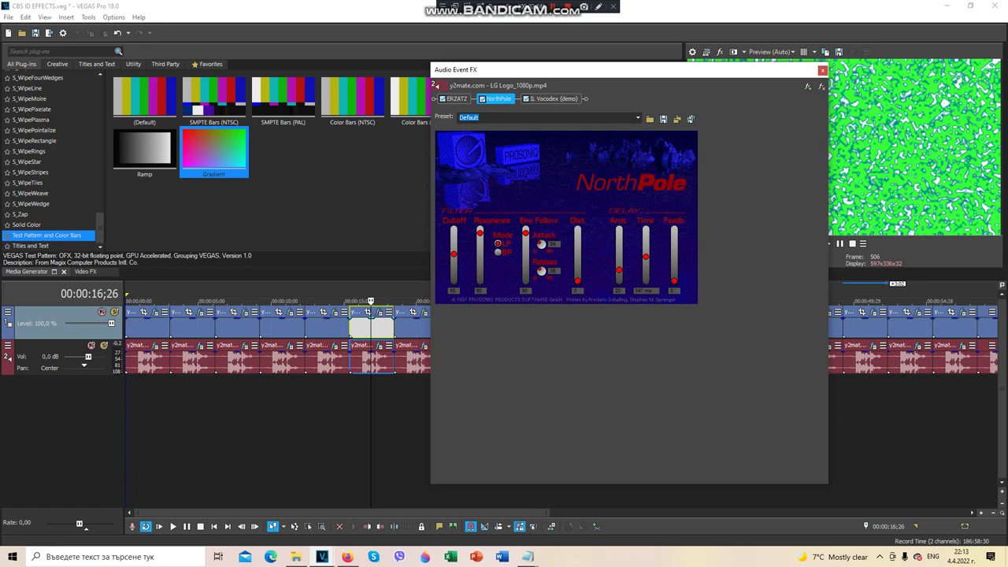
pyautogui.click(553, 99)
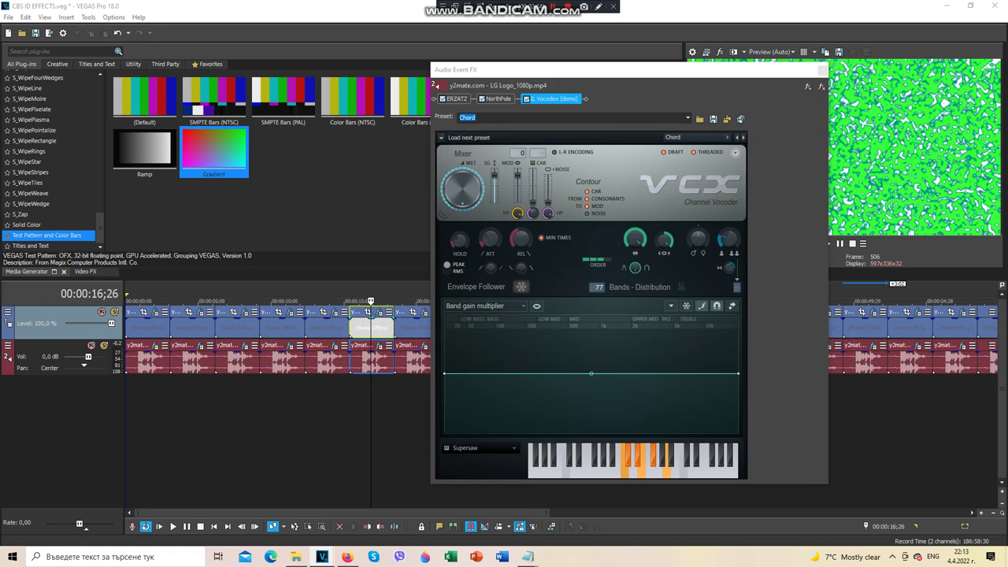
pyautogui.click(822, 70)
# Examine the numbered colour control points and the end colour of the Gradient Map effect on the seventh video clip.
pyautogui.click(418, 327)
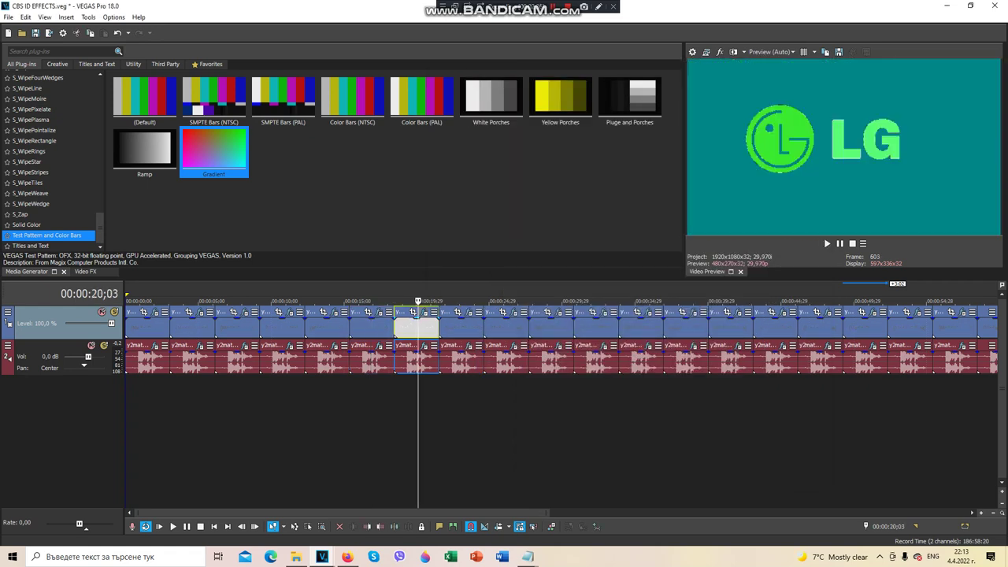
pyautogui.click(425, 313)
pyautogui.click(120, 225)
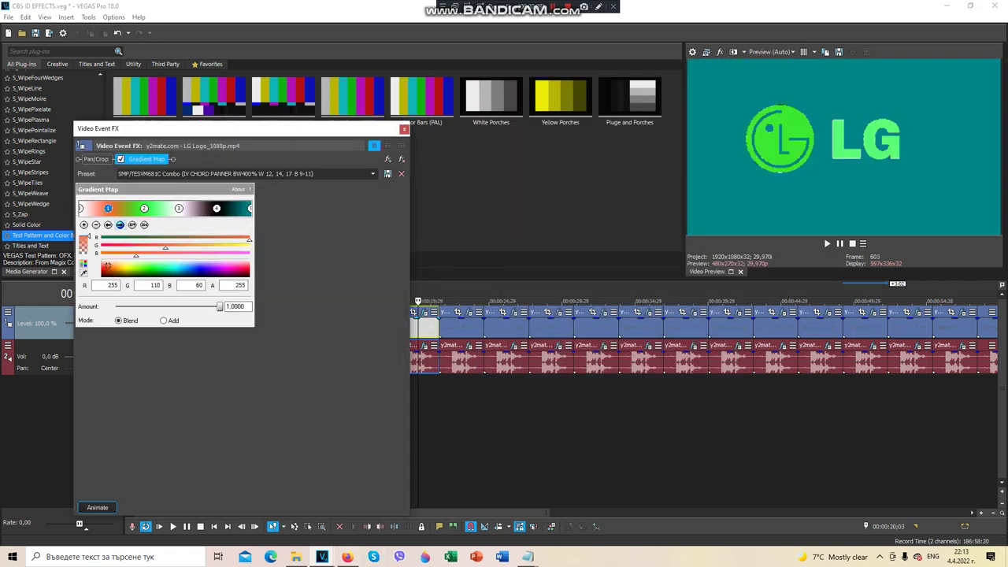
pyautogui.click(119, 225)
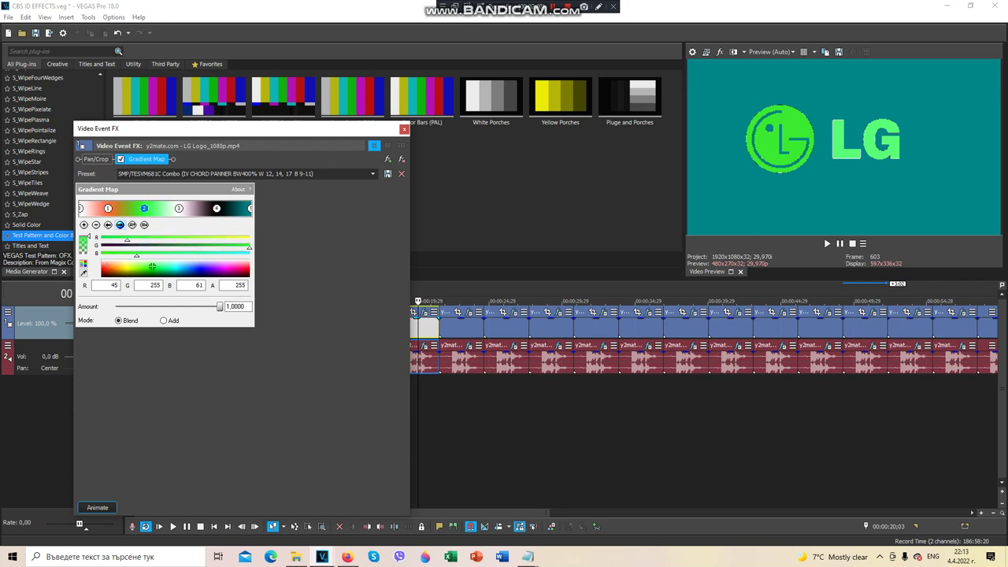
pyautogui.click(179, 208)
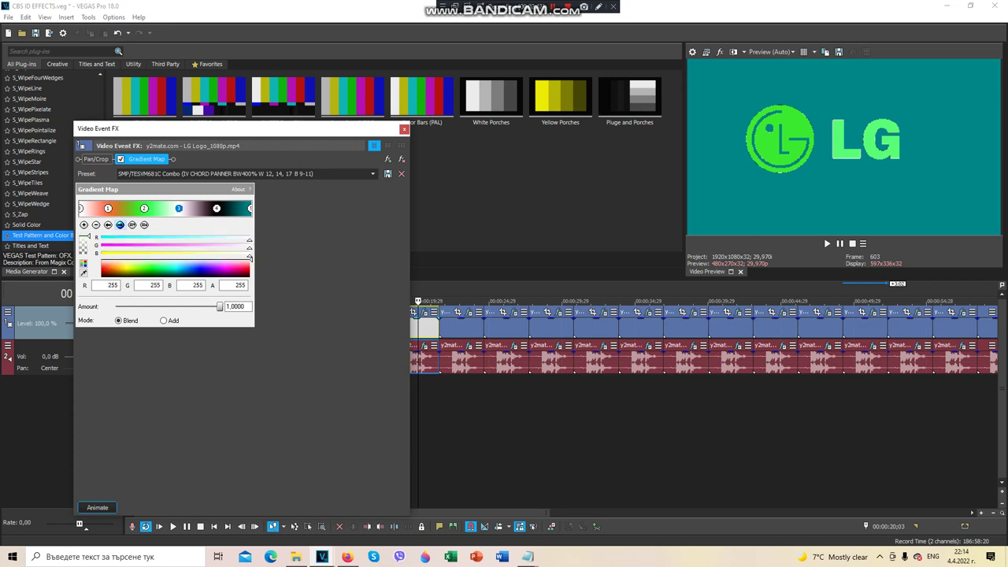
pyautogui.click(217, 208)
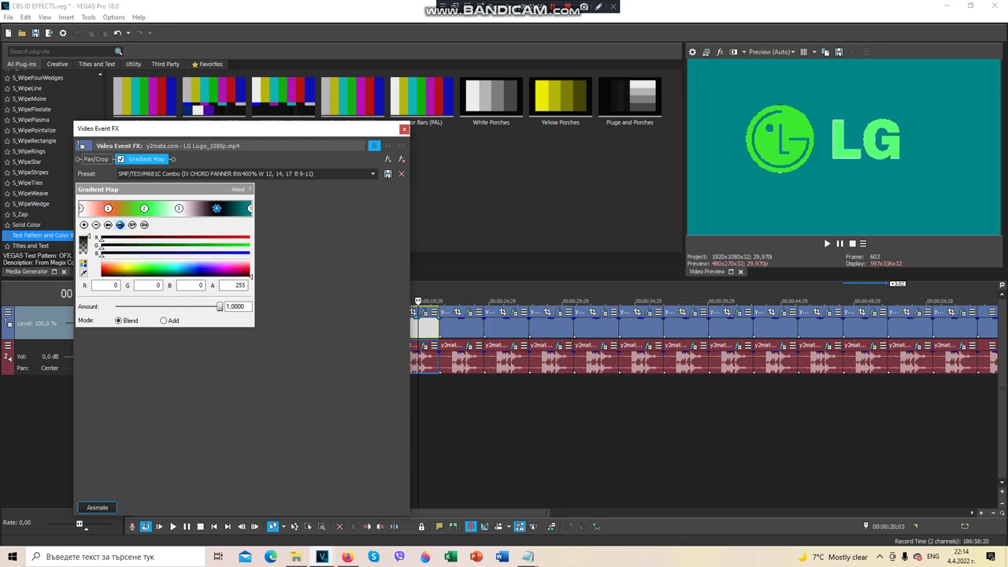
pyautogui.click(249, 208)
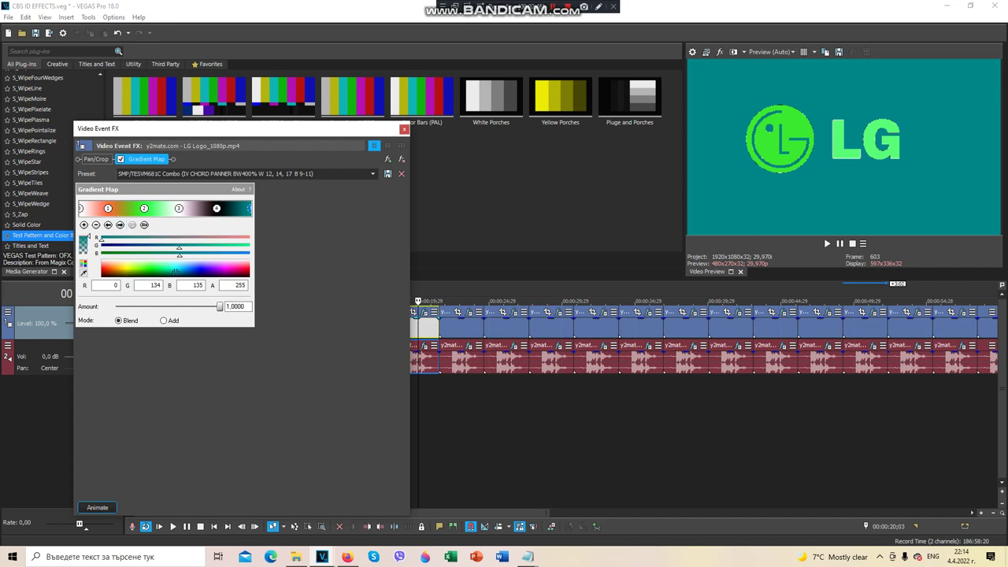
pyautogui.click(404, 129)
# Examine the Pitch Shift and ExpressFX Amplitude Modulation settings in the seventh clip's audio effect chain.
pyautogui.click(427, 360)
pyautogui.click(425, 347)
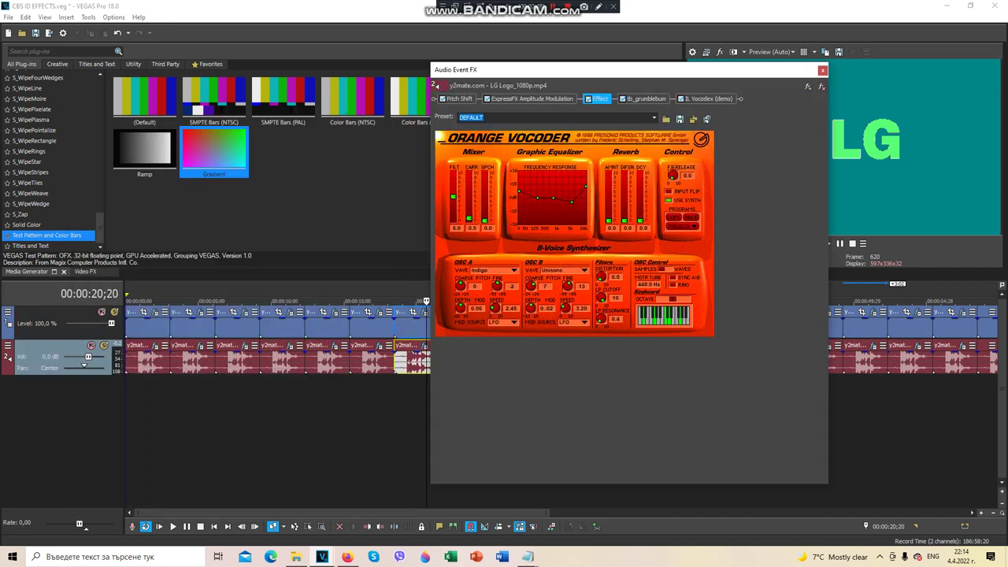
pyautogui.click(459, 99)
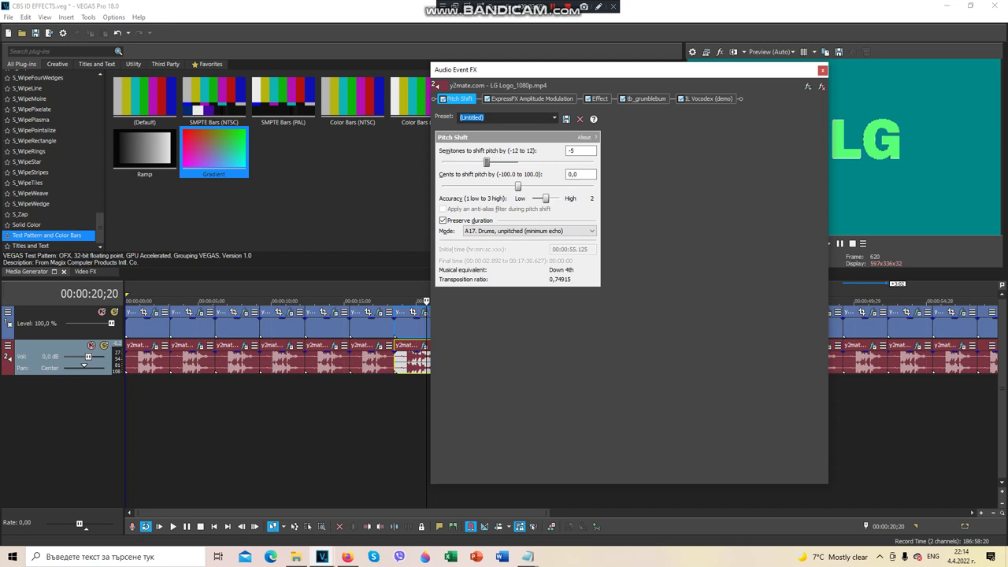
pyautogui.click(532, 99)
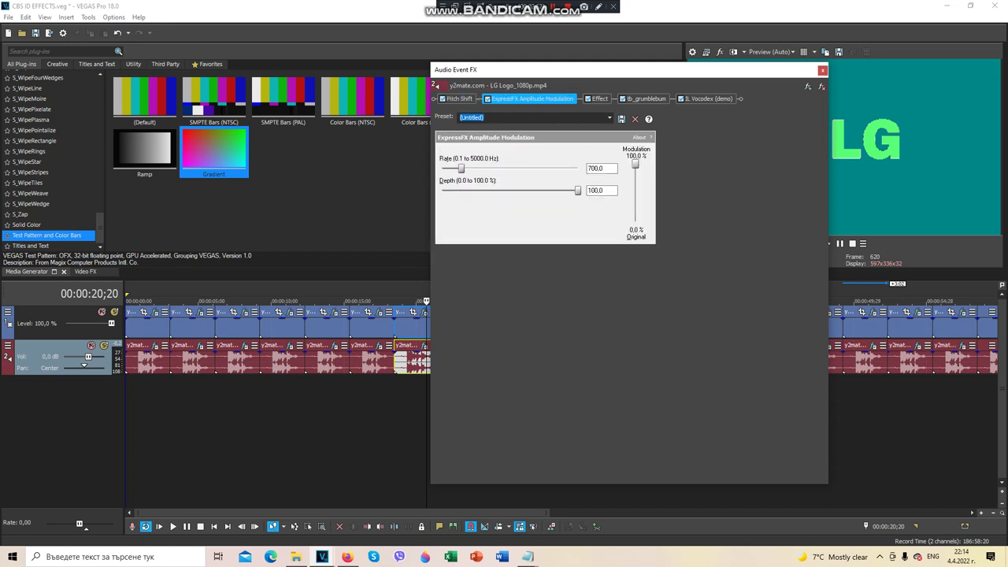
# Set the Orange Vocoder preset to CRYSTAL in the seventh clip's audio effect chain.
pyautogui.click(599, 100)
pyautogui.click(653, 117)
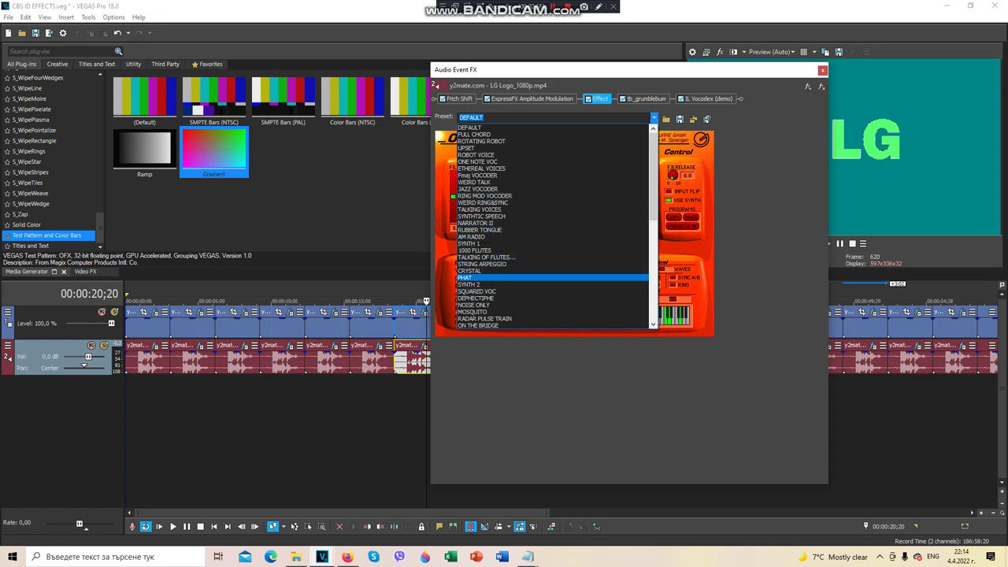
pyautogui.click(470, 271)
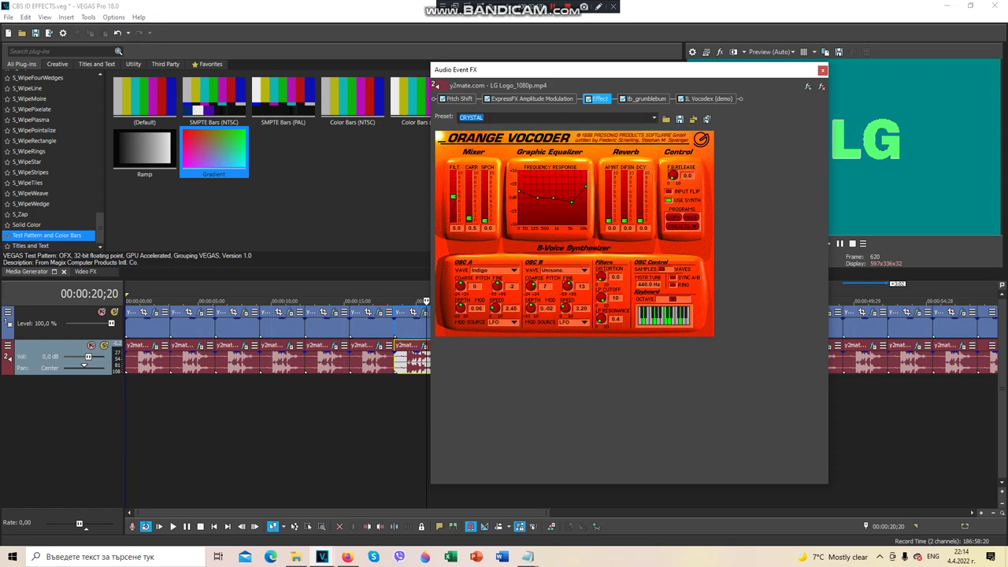
# Examine the tb_grumblebum and IL Vocodex settings in the seventh clip's audio effect chain.
pyautogui.click(647, 99)
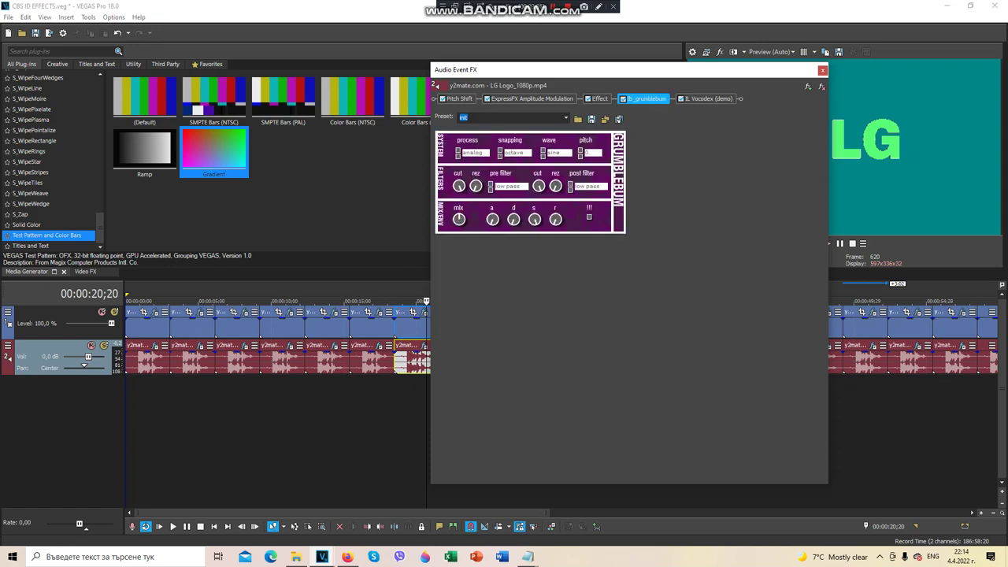
pyautogui.click(708, 99)
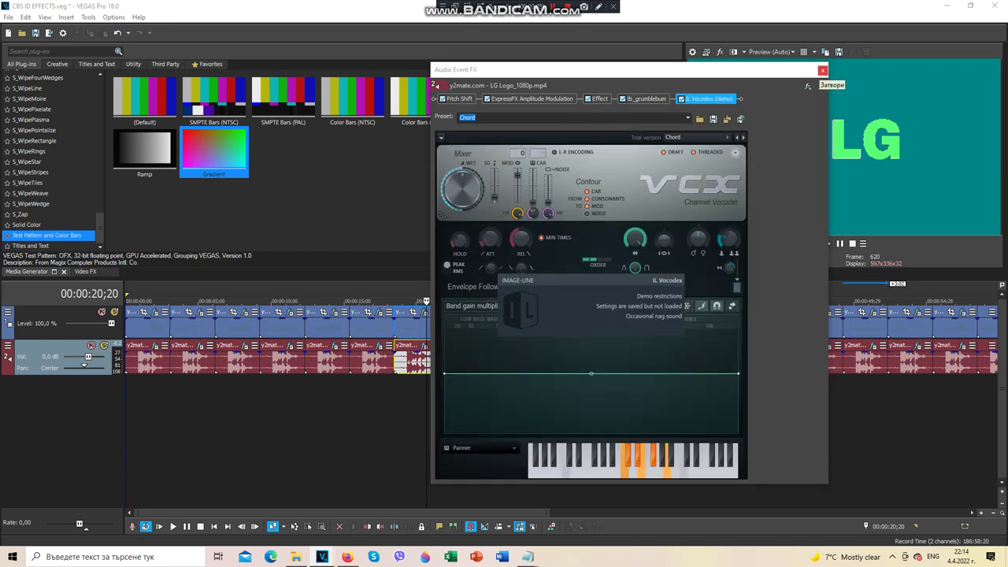
pyautogui.click(822, 70)
# Choose the Fiery Glow preset for the NewBlue LE Neon Lights effect on the eighth video clip.
pyautogui.click(459, 325)
pyautogui.click(470, 313)
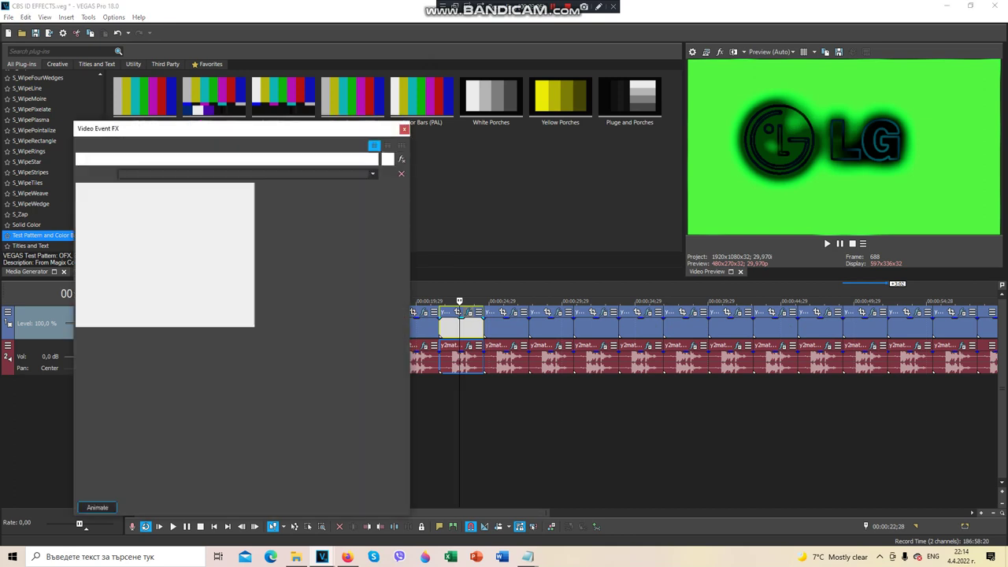
pyautogui.click(173, 159)
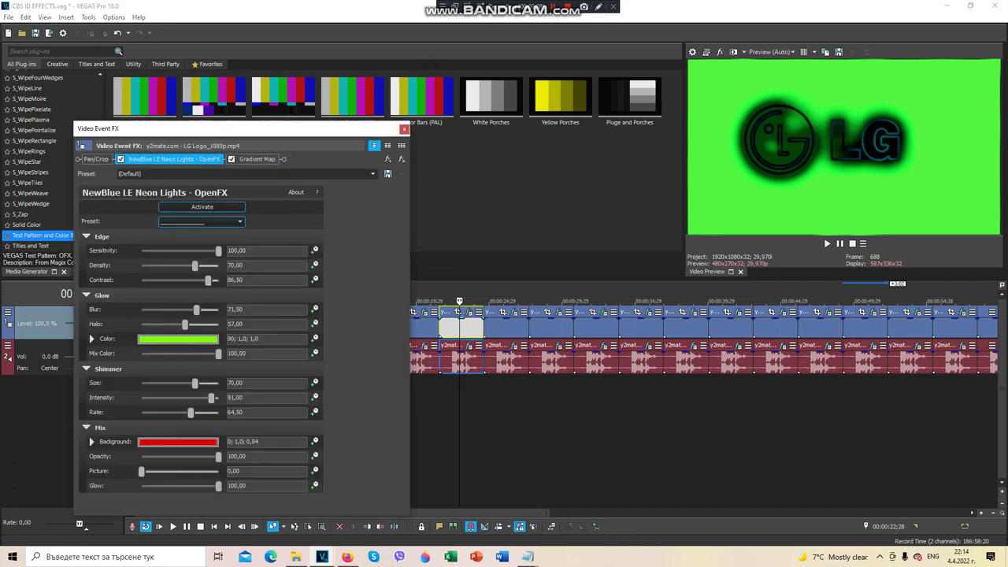
pyautogui.click(202, 221)
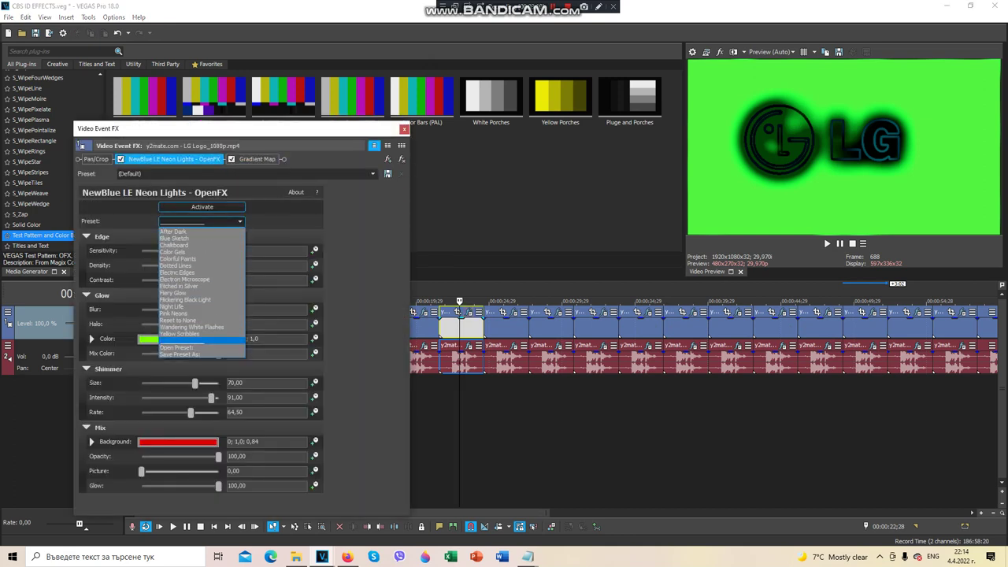
pyautogui.click(175, 293)
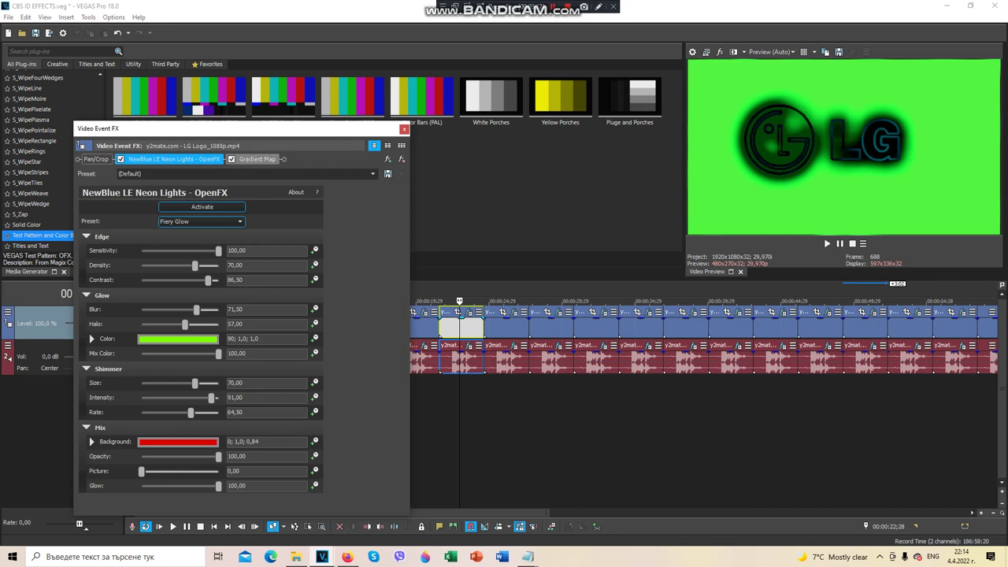
# Examine the colours of the Gradient Map control points on the eighth video clip.
pyautogui.click(257, 159)
pyautogui.click(119, 226)
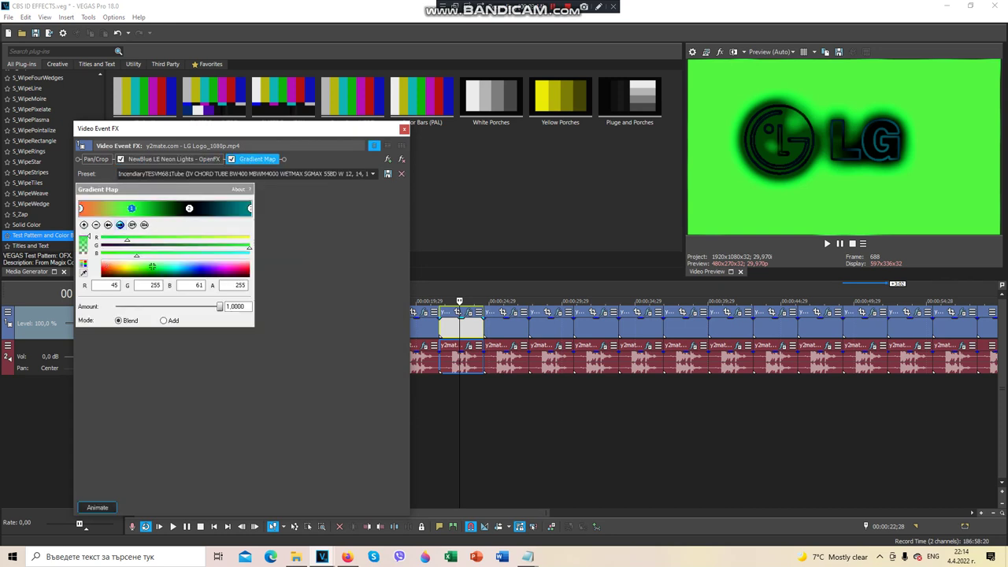
pyautogui.click(189, 208)
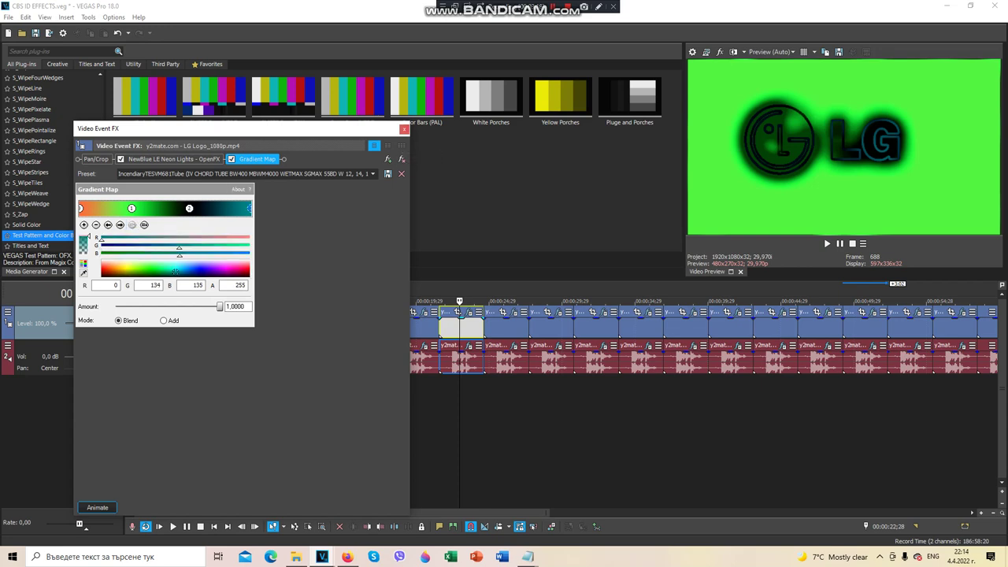
pyautogui.click(404, 128)
# Examine the Flange/Wah-Wah, Orange Vocoder, tb_grumblebum and IL Vocodex settings in the eighth clip's audio effect chain.
pyautogui.click(468, 345)
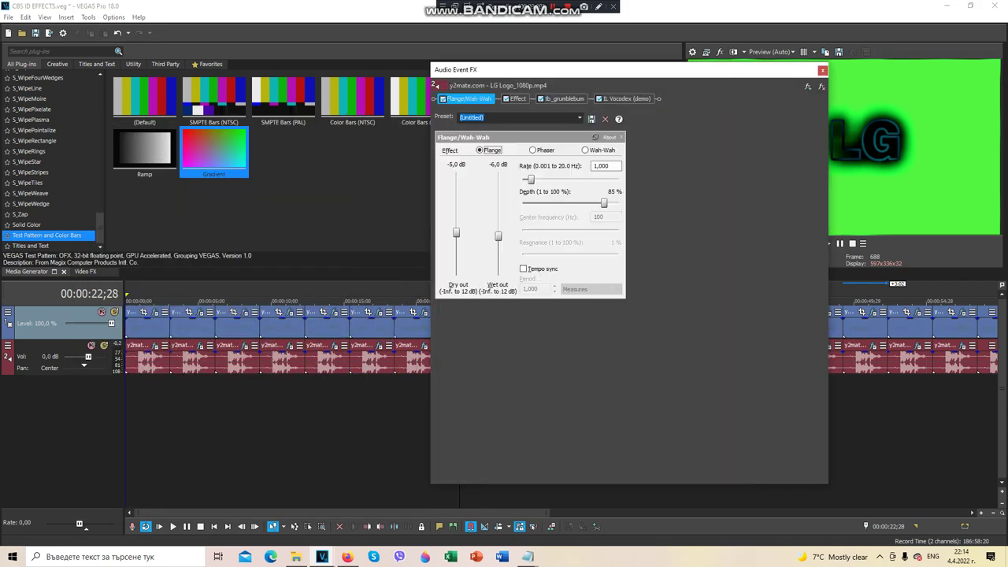
pyautogui.click(517, 99)
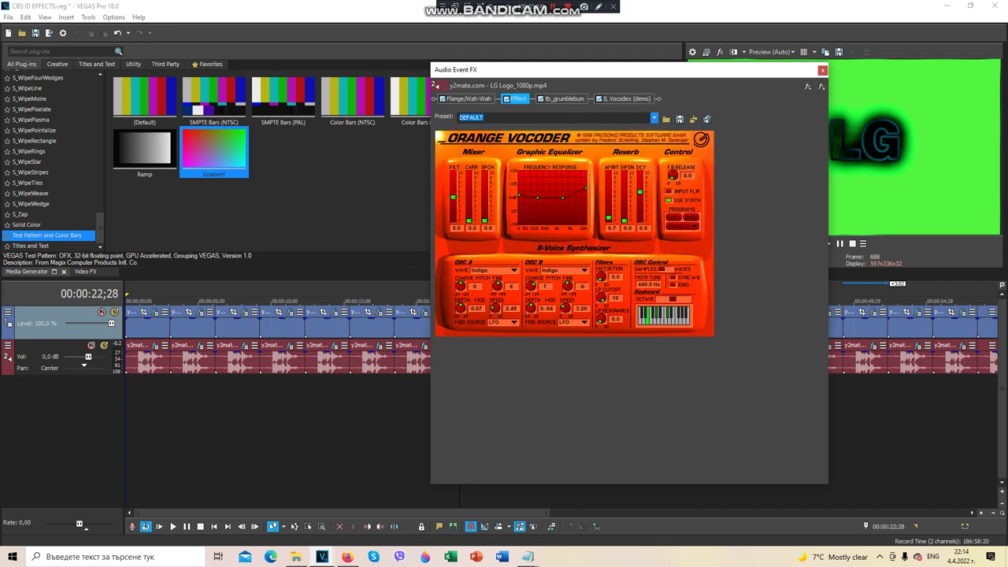
pyautogui.click(654, 117)
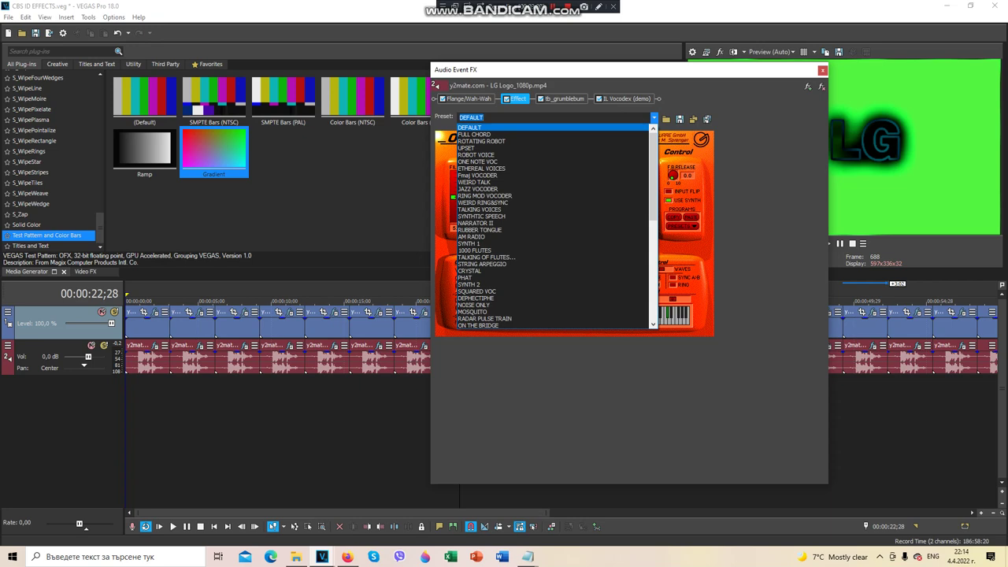
pyautogui.click(653, 117)
pyautogui.click(564, 99)
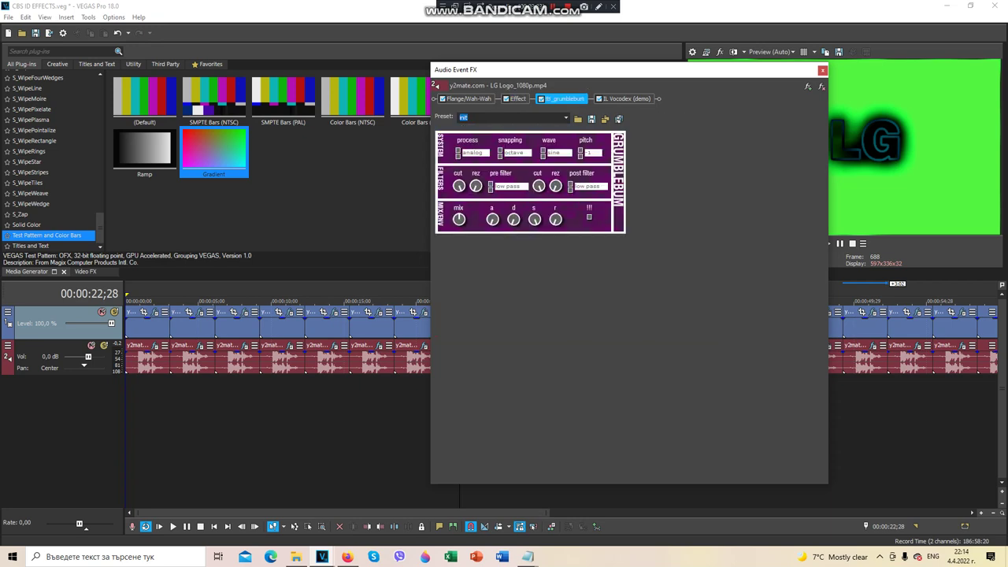
pyautogui.click(627, 100)
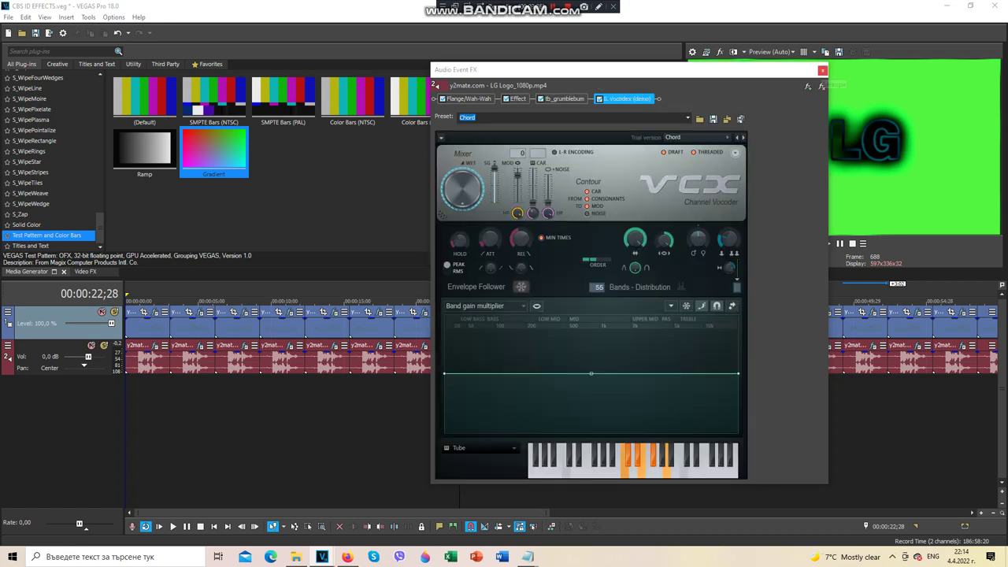
pyautogui.click(822, 71)
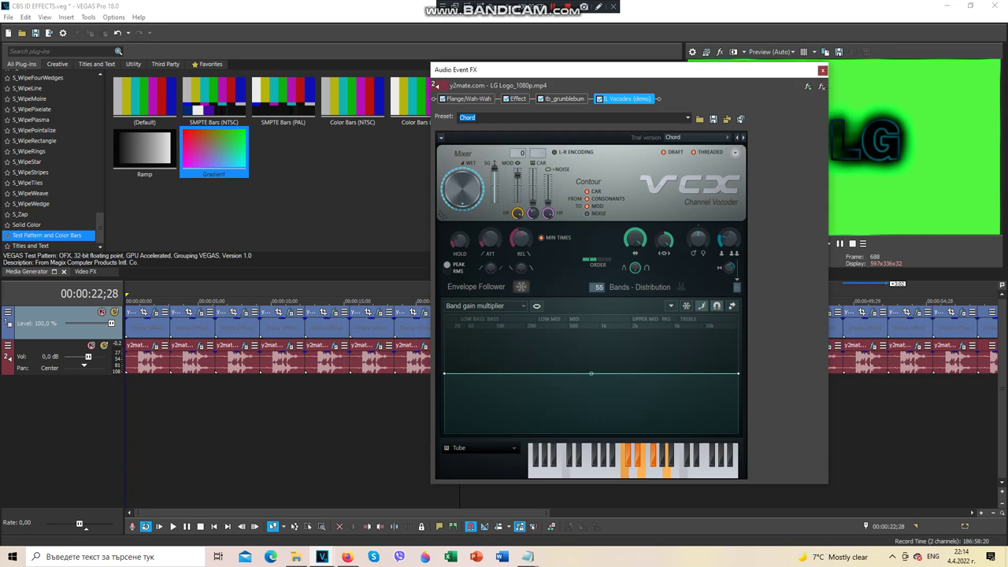
# Examine the Light Rays, Color Curves, TV Simulator and Unsharp Mask settings on the ninth video clip.
pyautogui.click(511, 326)
pyautogui.click(515, 313)
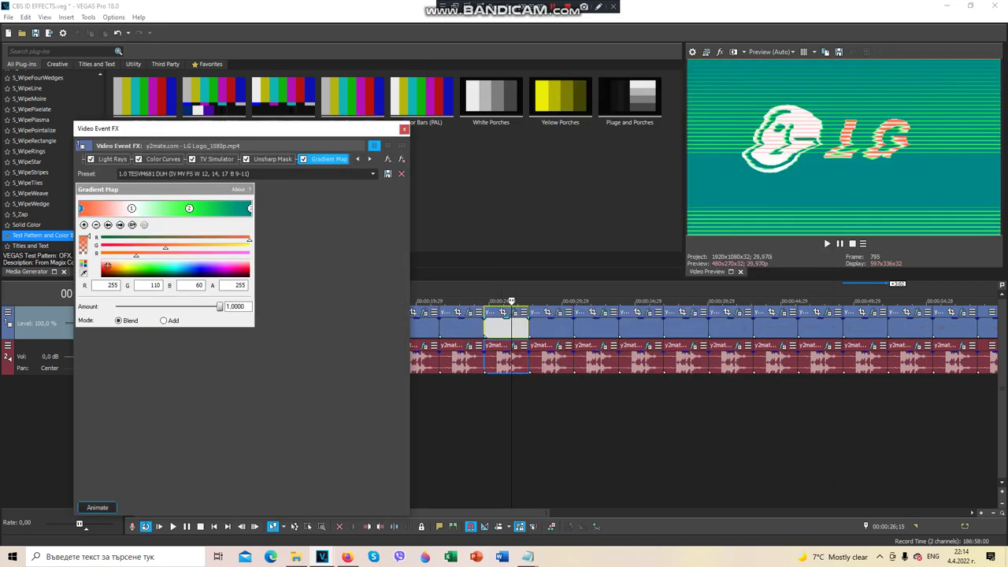
pyautogui.click(357, 159)
pyautogui.click(143, 159)
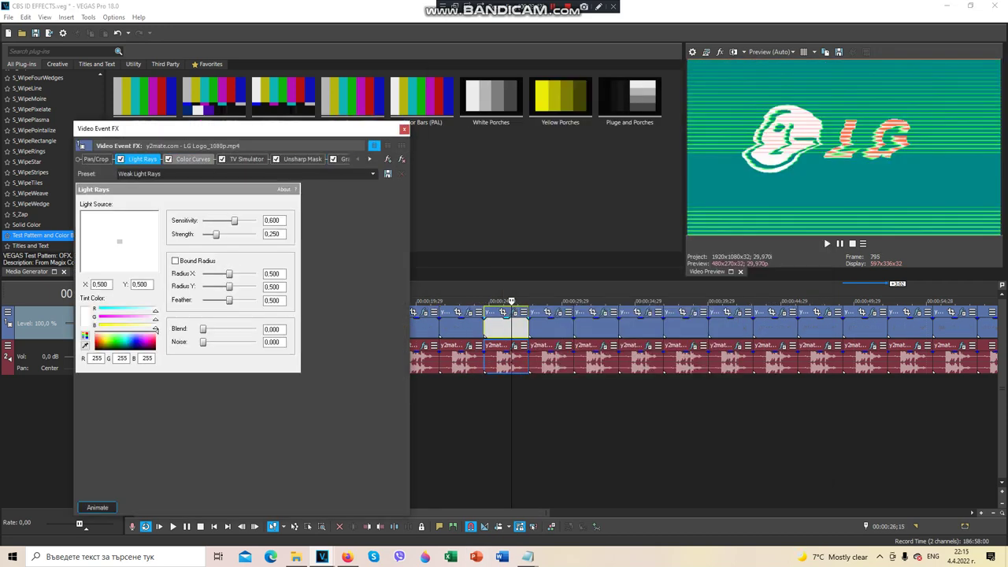
pyautogui.click(193, 159)
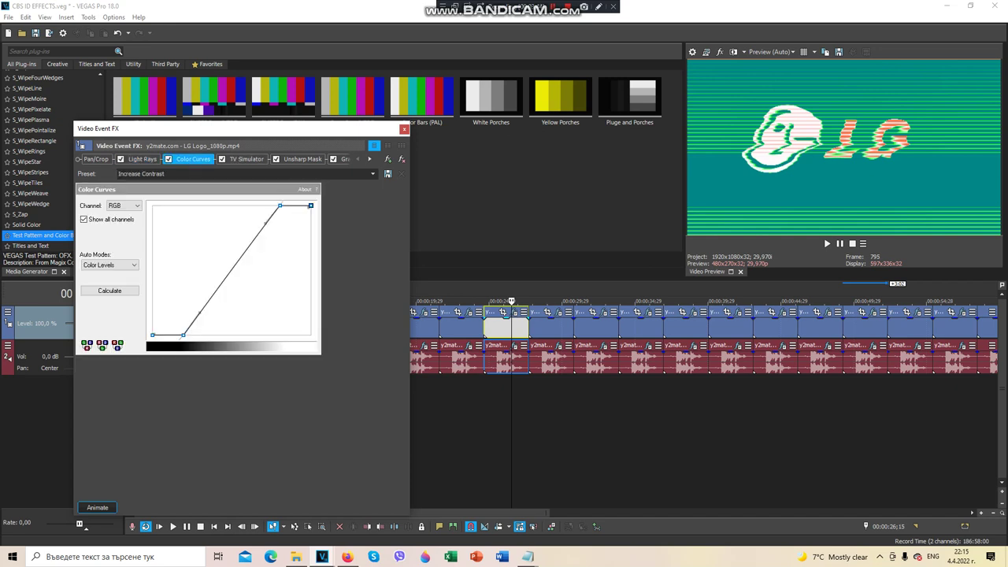
pyautogui.click(247, 158)
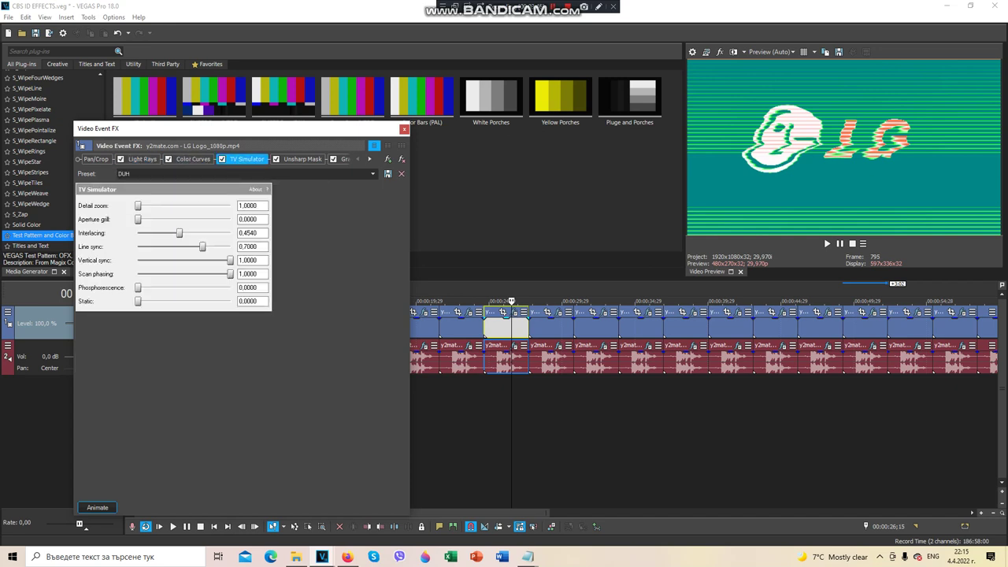
pyautogui.click(302, 159)
# Examine the colours of the Gradient Map control points on the ninth video clip.
pyautogui.click(341, 159)
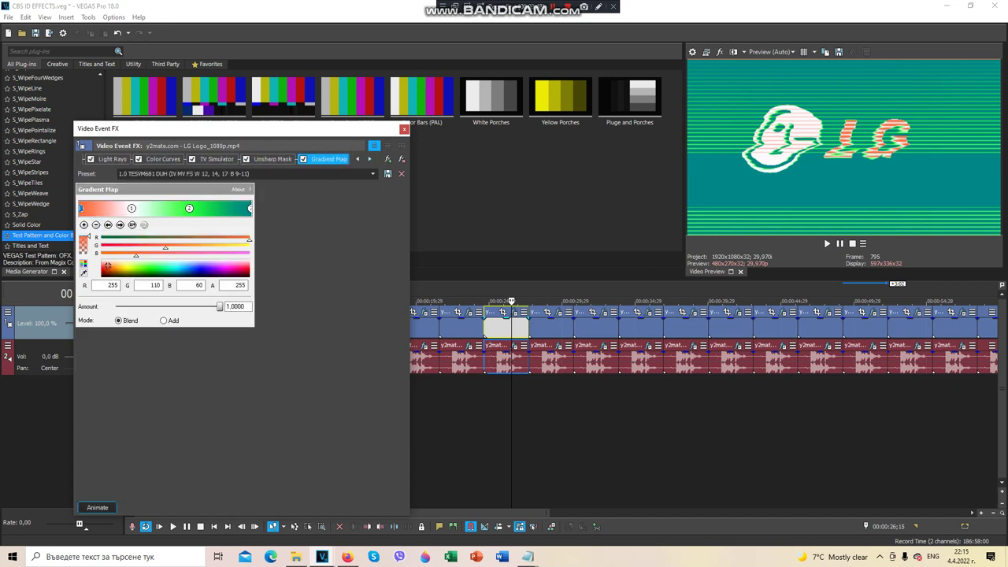
pyautogui.click(120, 226)
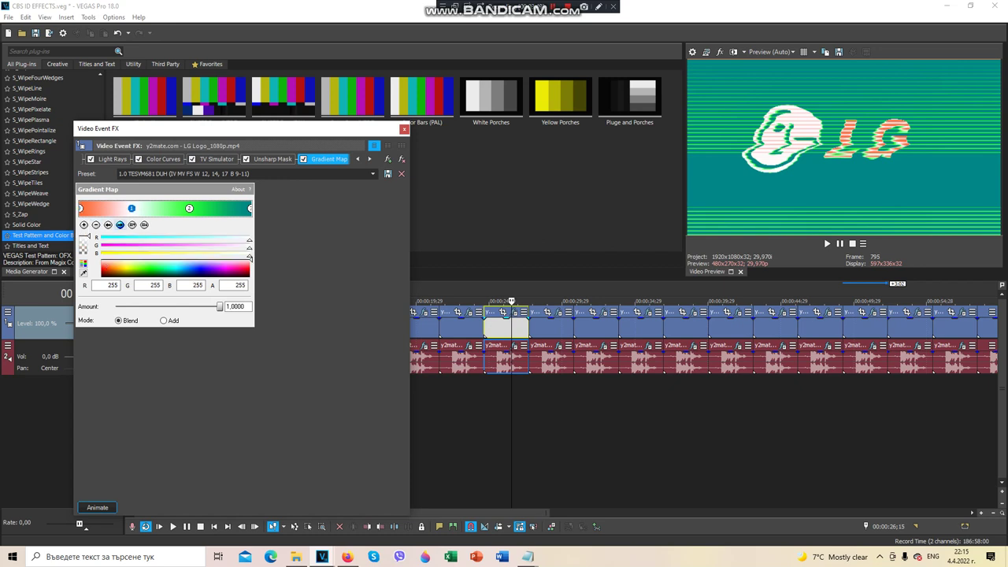
pyautogui.click(119, 225)
pyautogui.click(120, 225)
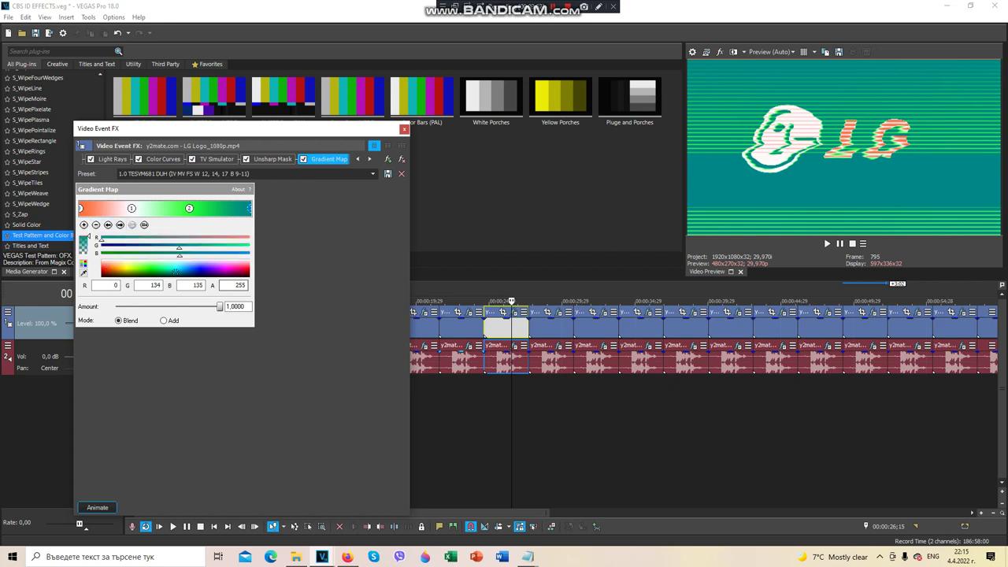
# Examine the Bitcrusher and first ExpressFX Chorus settings and presets in the ninth clip's audio effect chain.
pyautogui.click(514, 346)
pyautogui.click(459, 99)
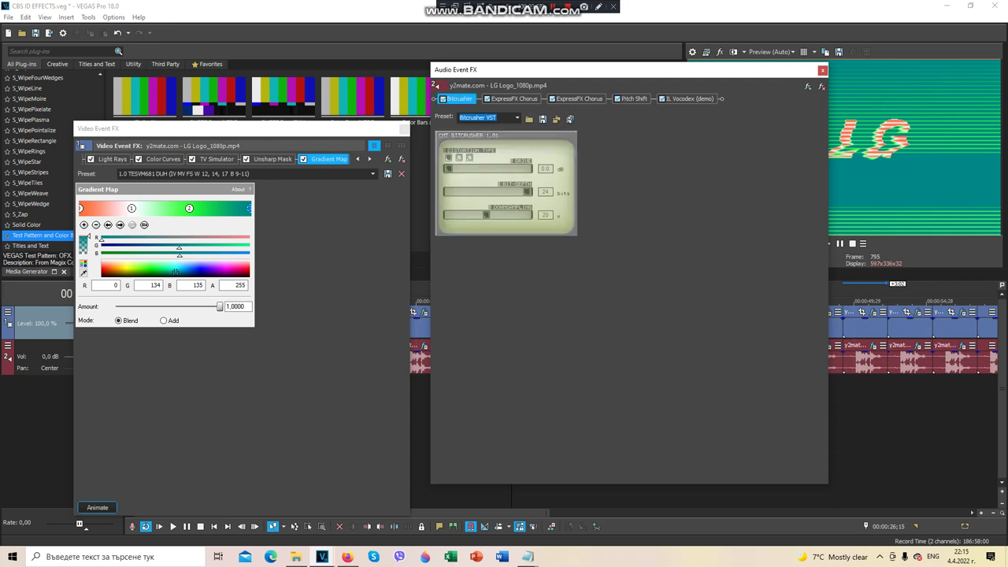
pyautogui.click(515, 99)
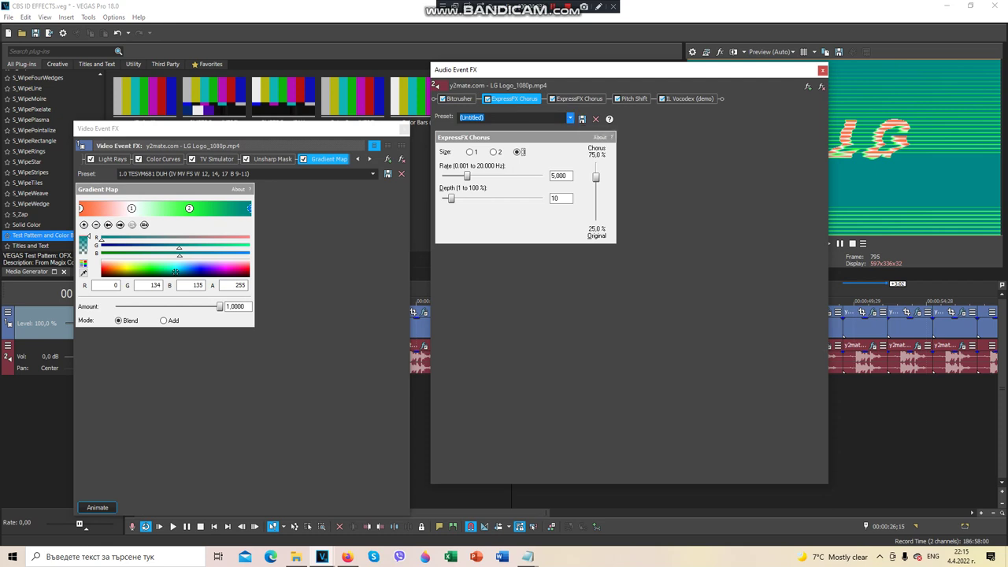
pyautogui.click(570, 118)
pyautogui.click(504, 202)
# Examine the second ExpressFX Chorus, Pitch Shift and IL Vocodex settings in the ninth clip's audio effect chain.
pyautogui.click(579, 99)
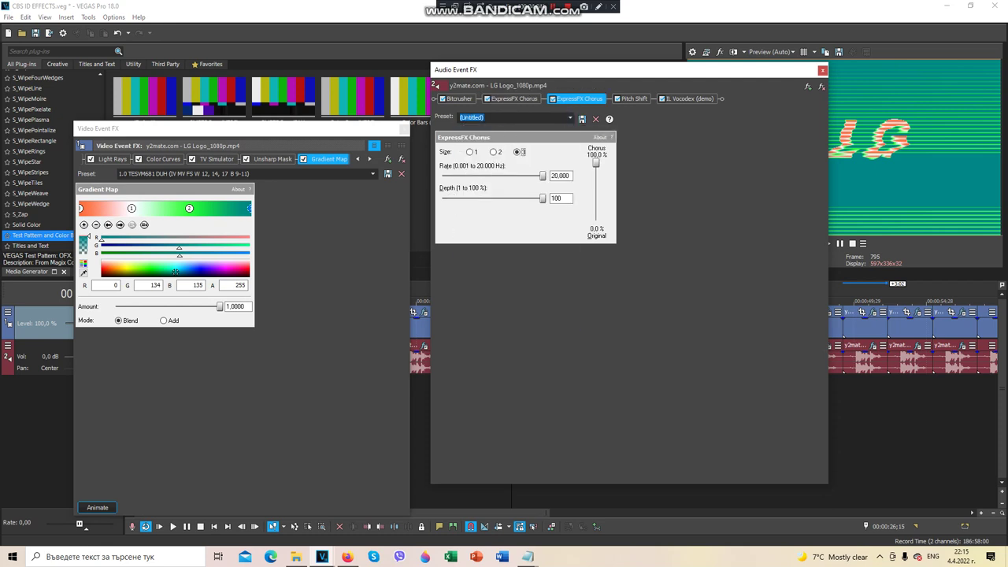
pyautogui.click(570, 117)
pyautogui.click(504, 291)
pyautogui.click(633, 98)
pyautogui.click(686, 99)
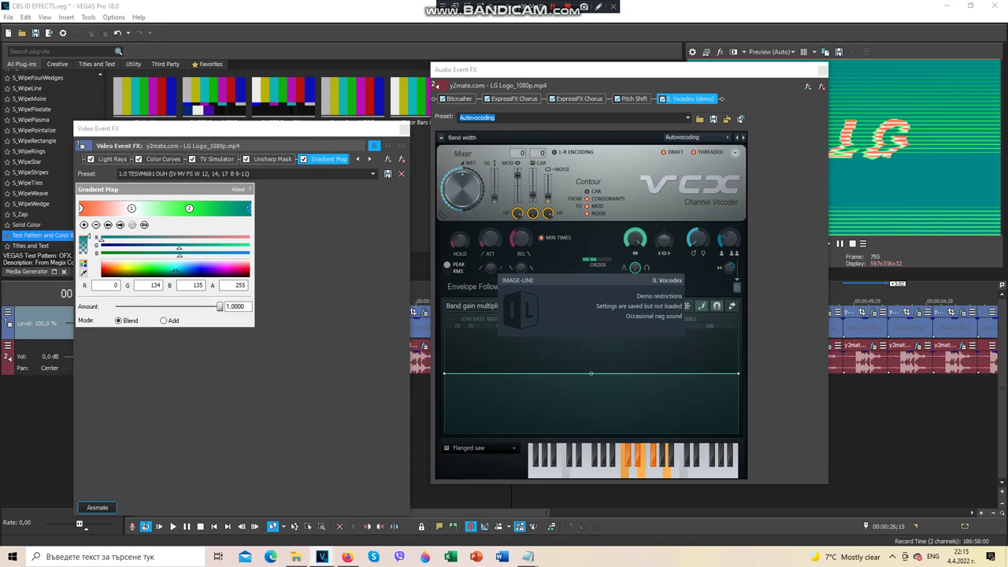
pyautogui.click(823, 70)
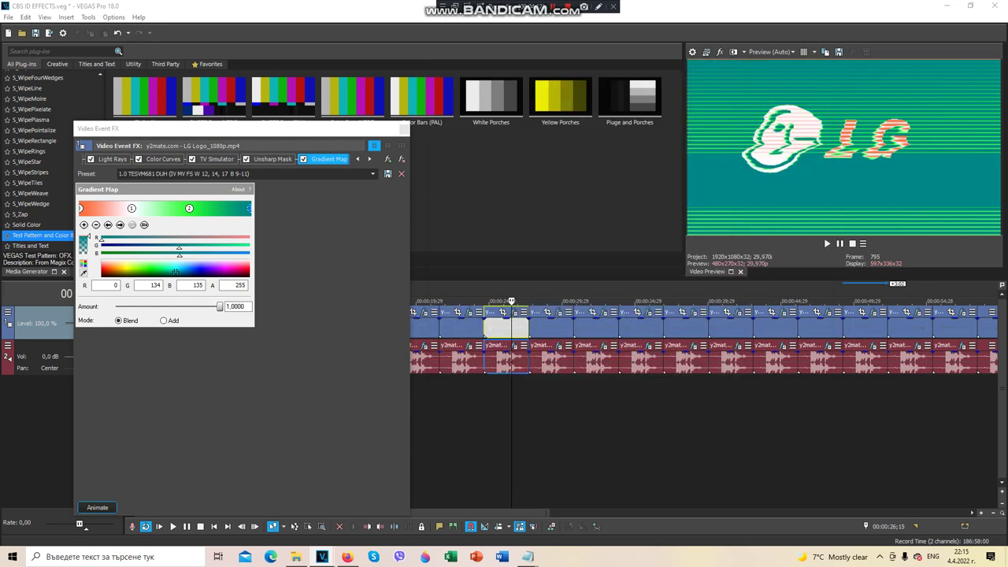
pyautogui.click(404, 129)
# Examine the Gradient Map control point colours and the IL Vocodex audio settings on the tenth clip.
pyautogui.click(548, 327)
pyautogui.click(560, 312)
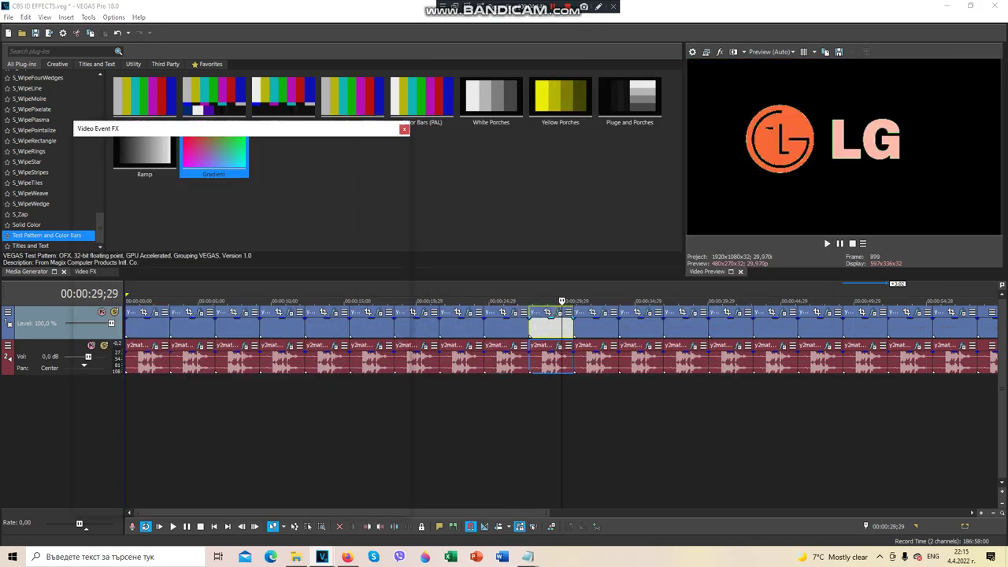
pyautogui.click(120, 225)
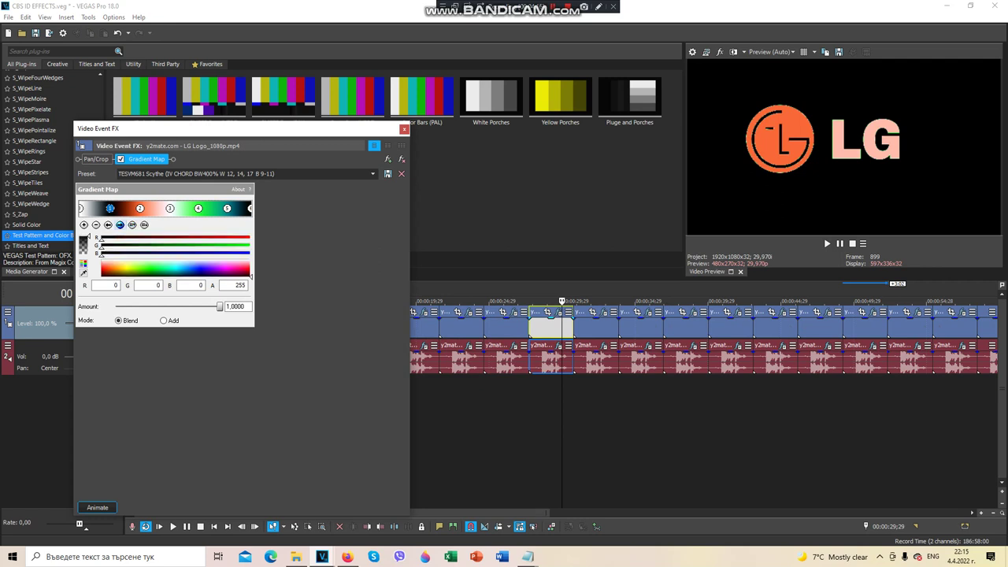
pyautogui.click(119, 225)
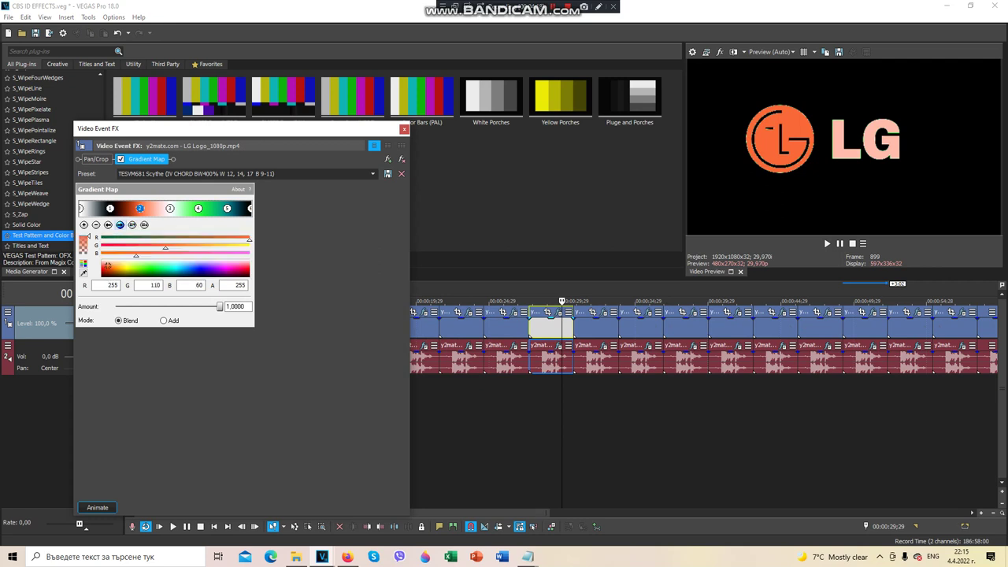
pyautogui.click(120, 225)
pyautogui.click(198, 208)
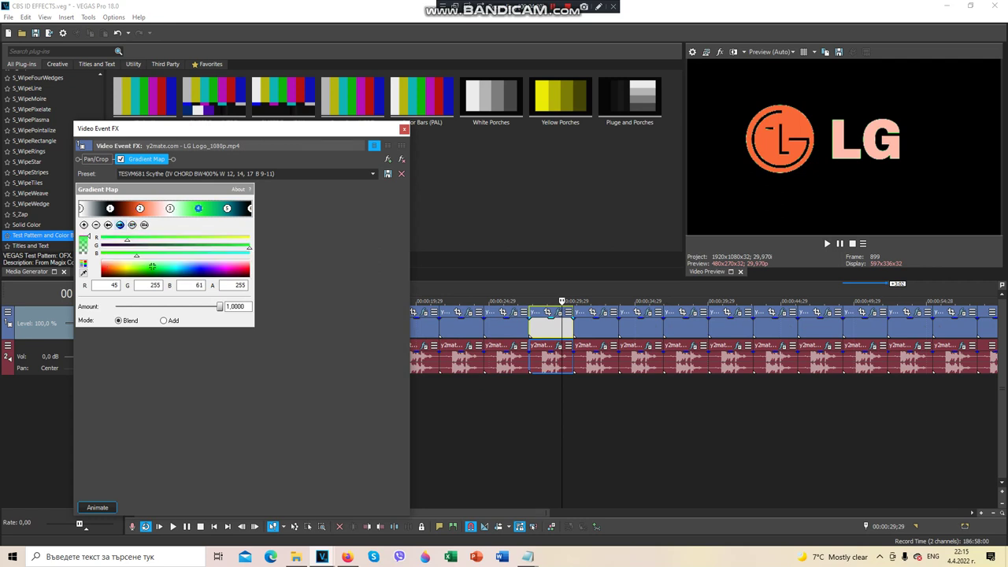
pyautogui.click(119, 225)
pyautogui.click(120, 225)
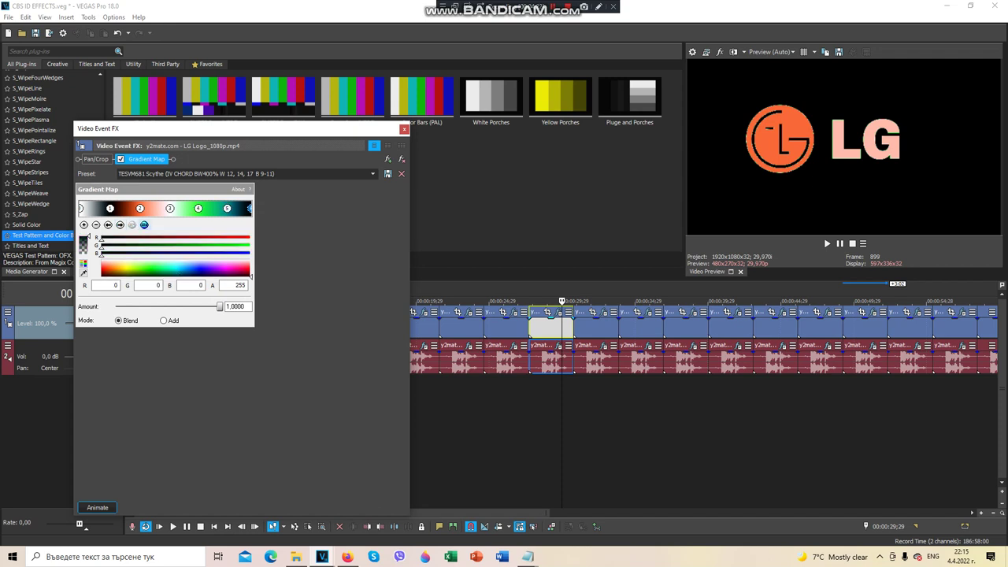
pyautogui.click(404, 129)
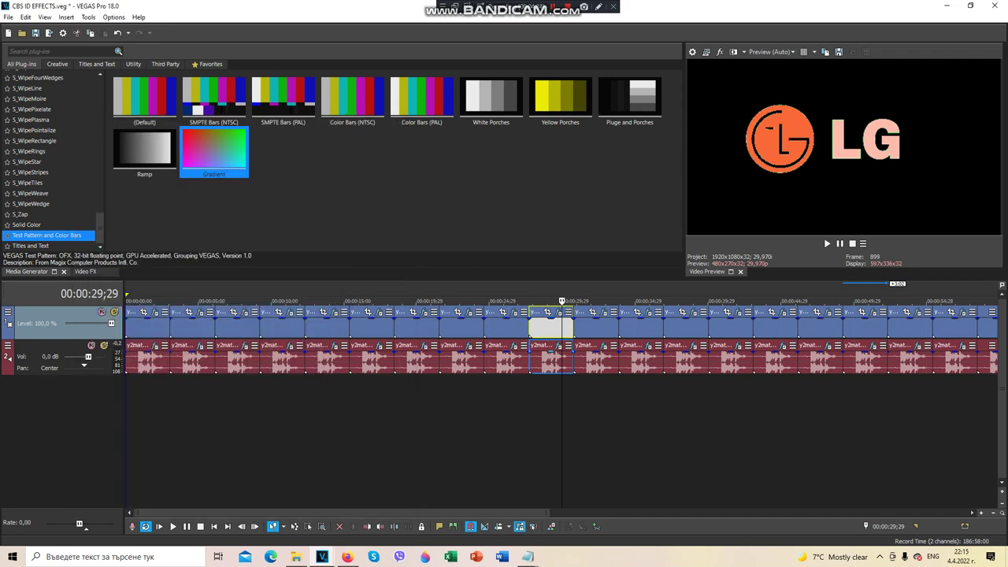
pyautogui.click(558, 346)
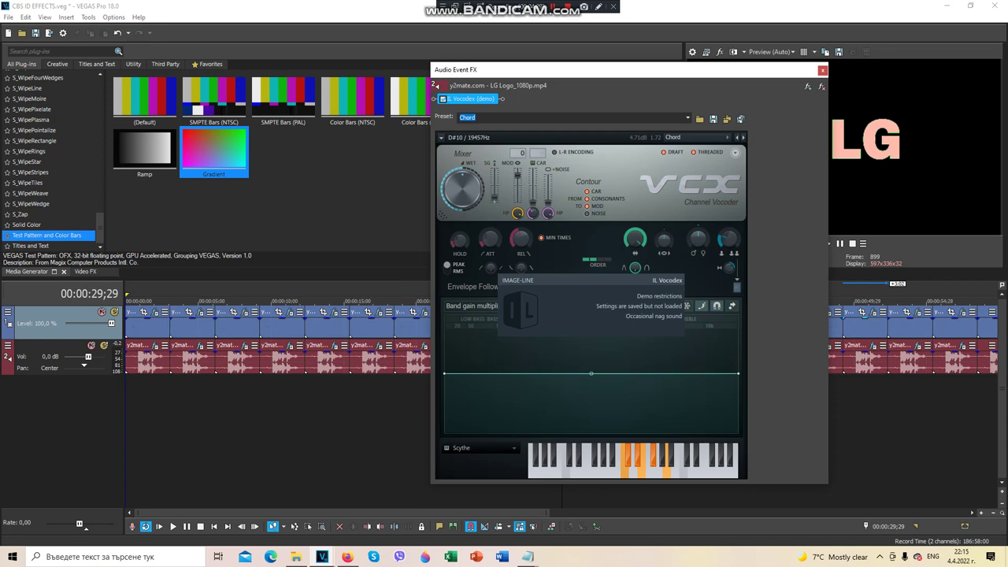
pyautogui.click(823, 71)
# Examine the Rays effect settings on the eleventh video clip.
pyautogui.click(596, 327)
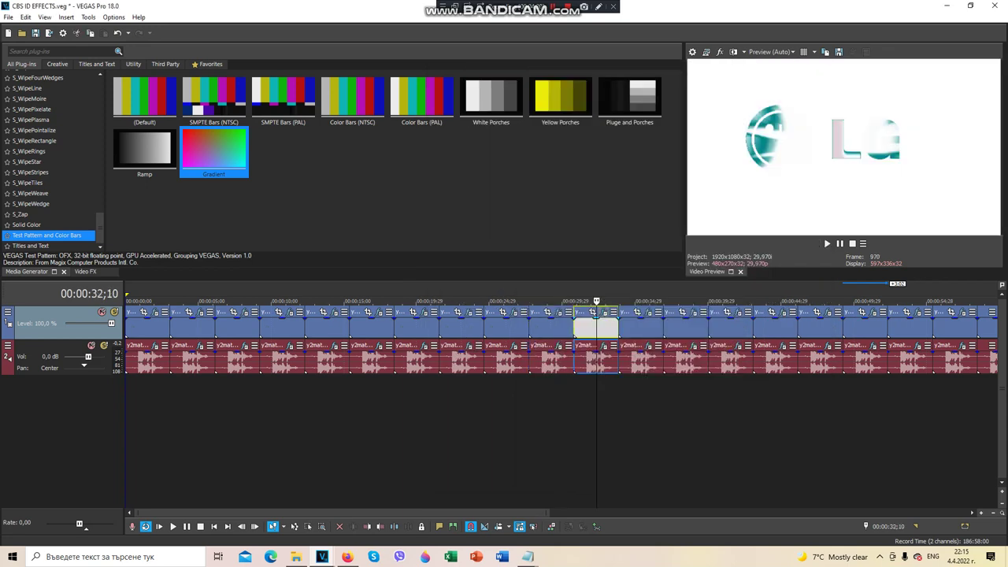
pyautogui.click(604, 313)
pyautogui.click(134, 159)
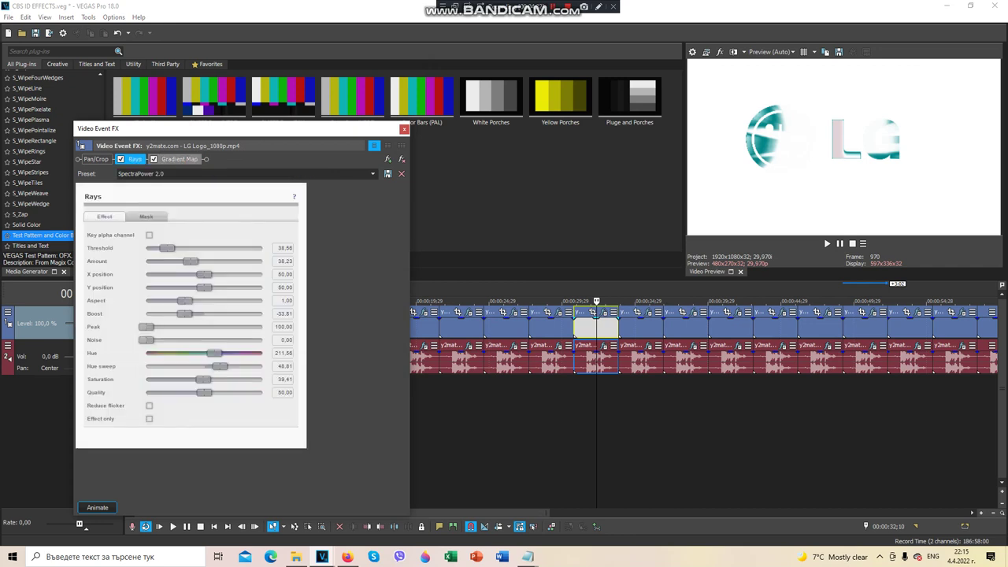
# Examine the Gradient Map control point colours and the IL Vocodex audio settings on the eleventh clip.
pyautogui.click(180, 159)
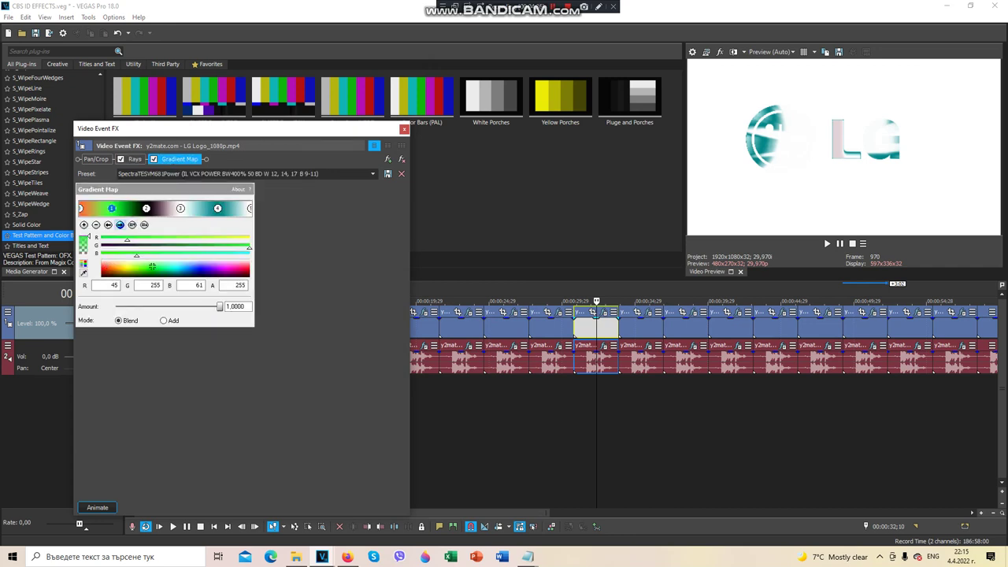
pyautogui.click(147, 208)
pyautogui.click(181, 208)
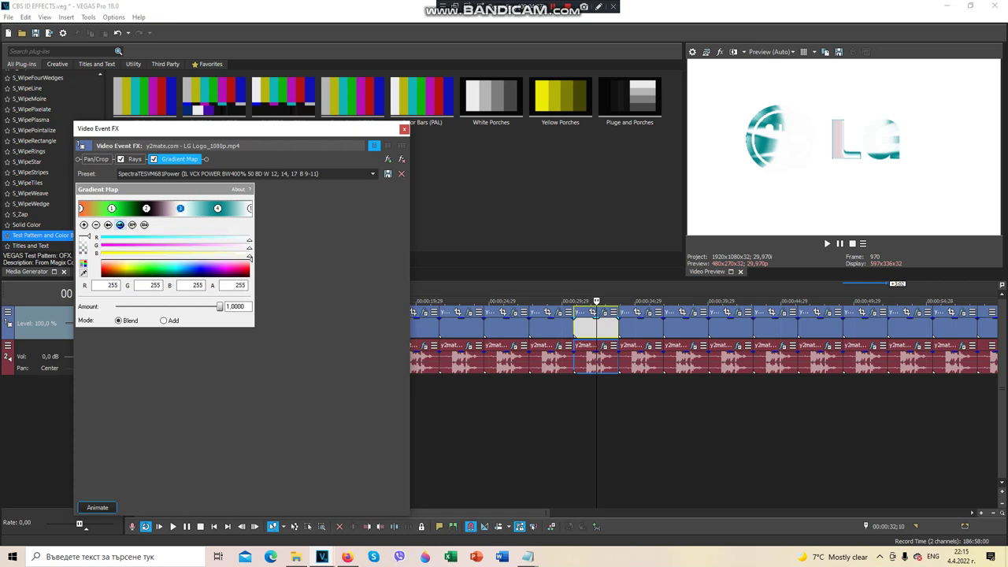
pyautogui.click(219, 208)
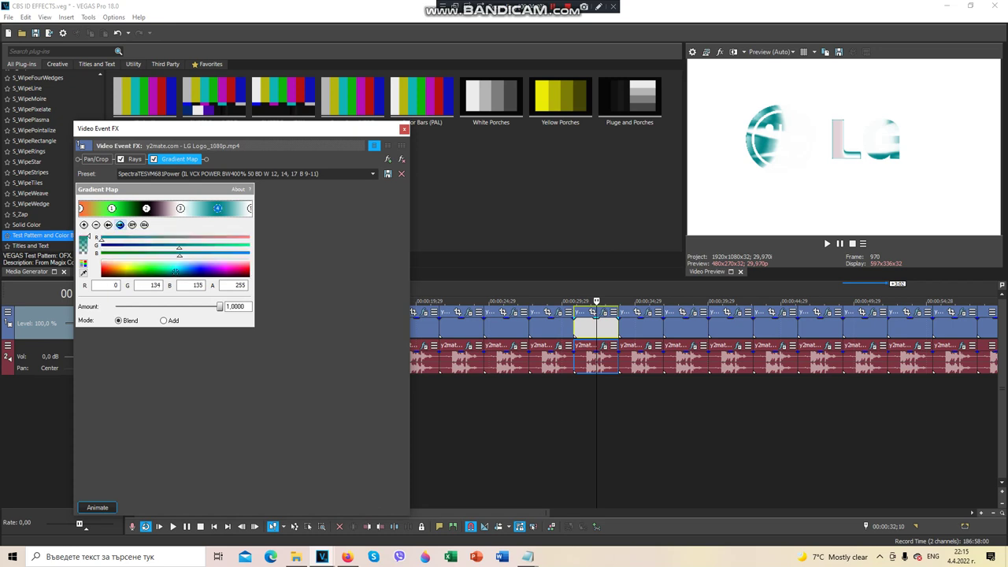
pyautogui.click(403, 129)
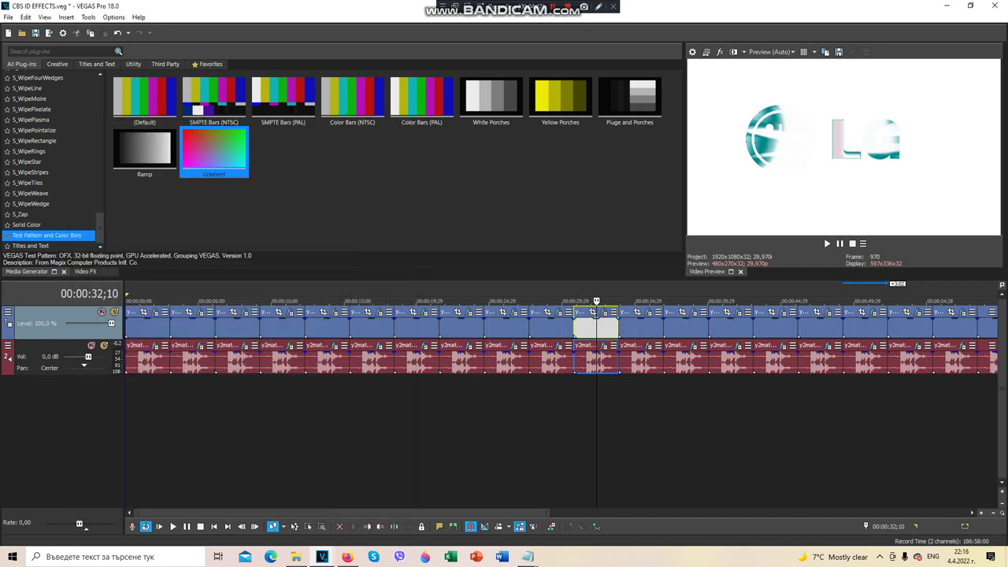
pyautogui.click(604, 346)
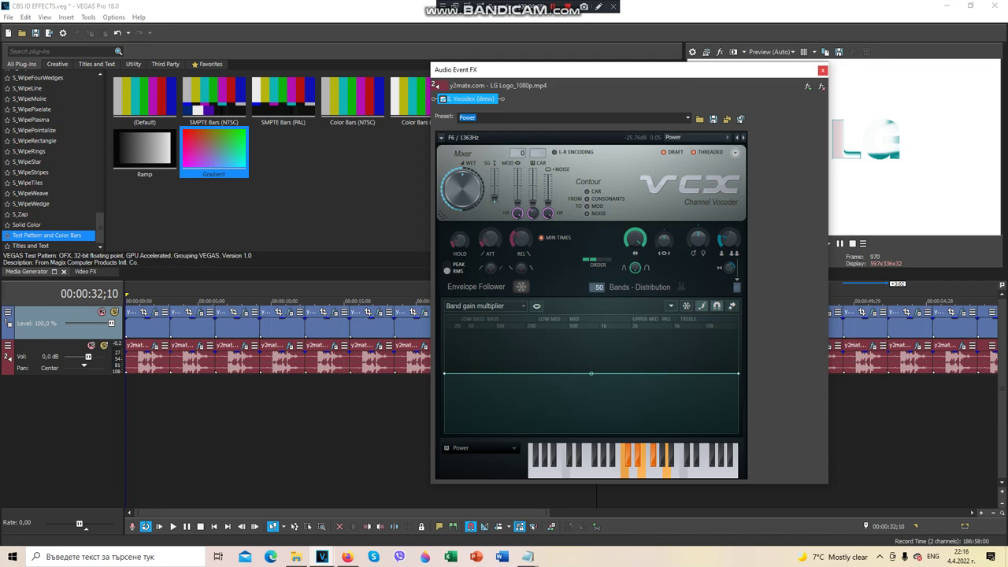
pyautogui.click(823, 71)
# Set the NewBlue LE Light Rays effect's own preset to Ice Crystals on the twelfth video clip.
pyautogui.click(636, 327)
pyautogui.click(650, 313)
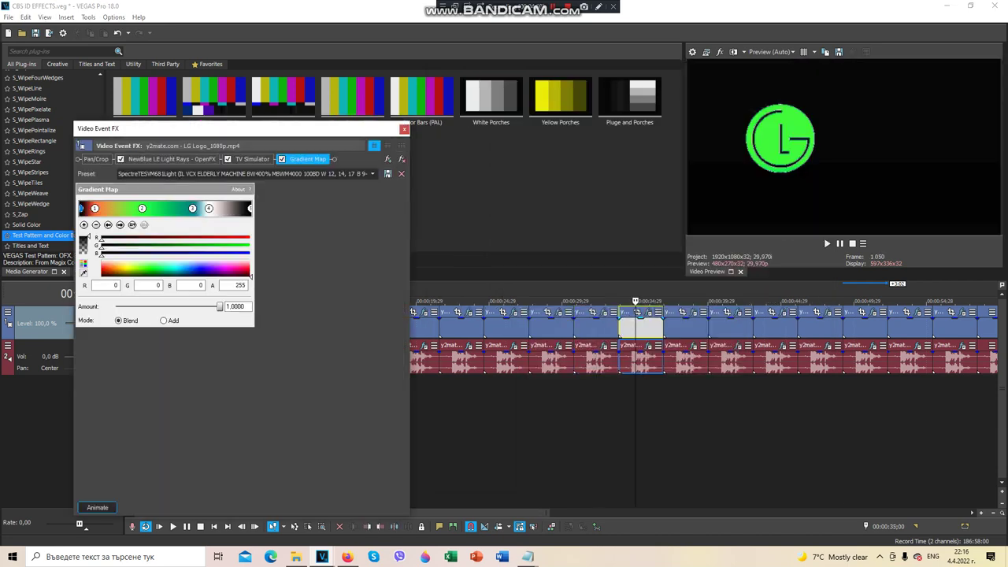
pyautogui.click(172, 159)
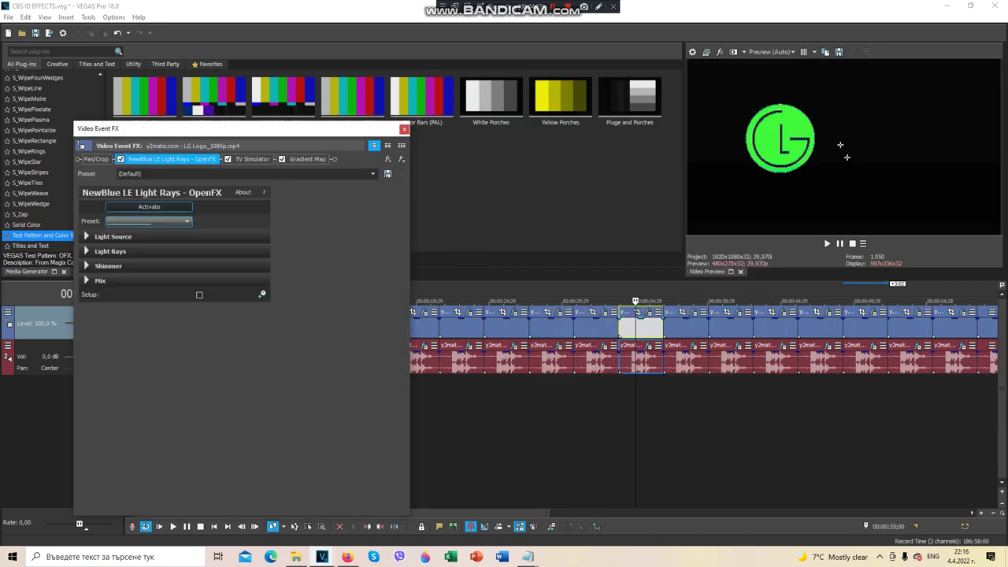
pyautogui.click(148, 222)
pyautogui.press('Down')
pyautogui.press('Down')
pyautogui.press('Down')
pyautogui.press('Down')
pyautogui.press('Down')
pyautogui.press('Down')
pyautogui.press('Down')
pyautogui.press('Return')
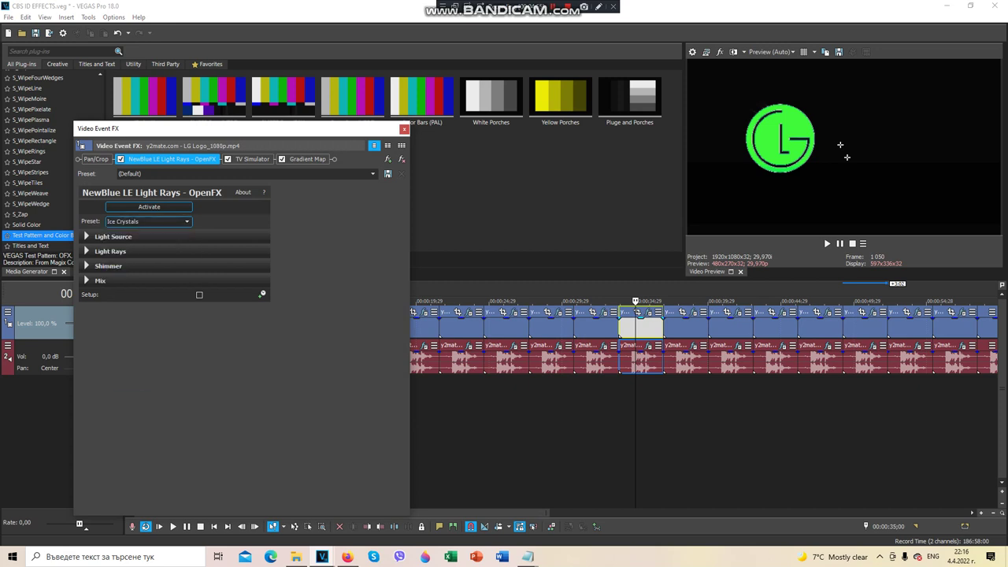
# Examine the TV Simulator settings and the Gradient Map control point colours on the twelfth clip.
pyautogui.click(252, 158)
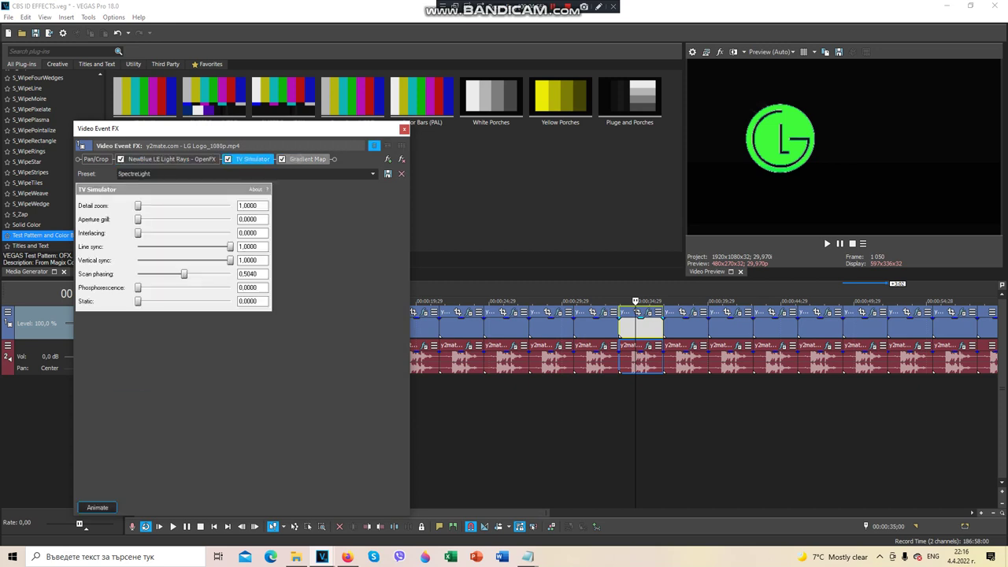
pyautogui.click(307, 159)
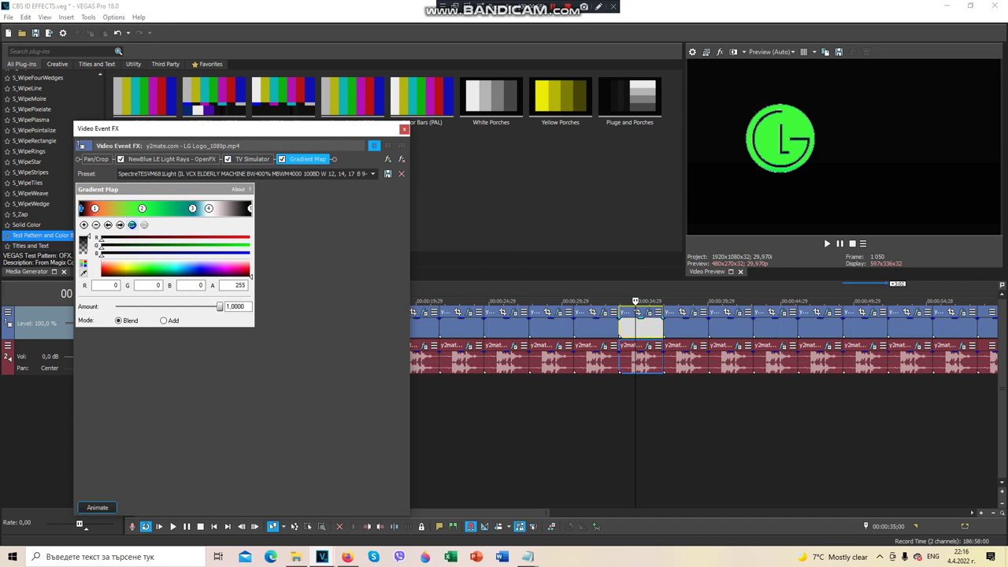
pyautogui.click(141, 208)
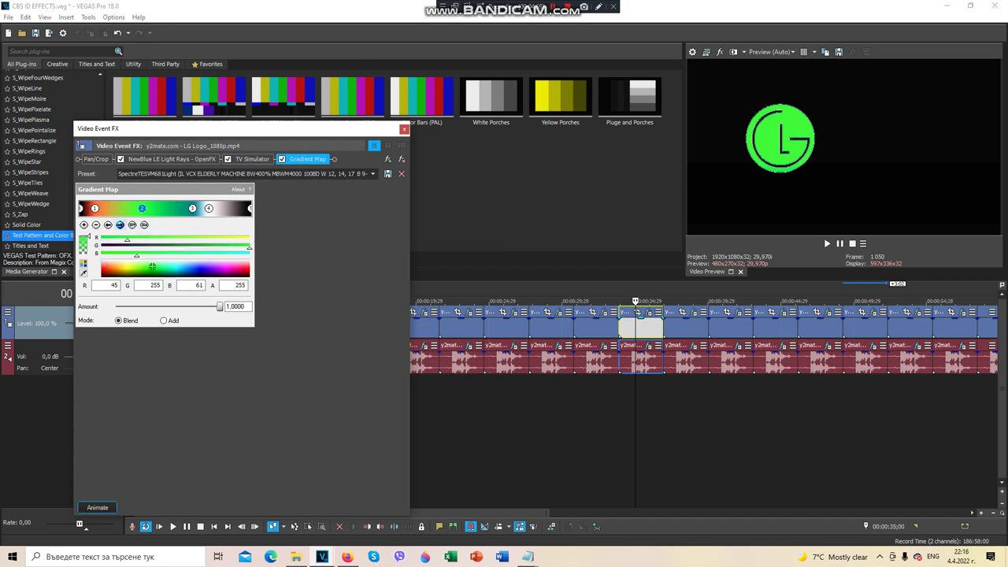
pyautogui.click(120, 226)
pyautogui.click(120, 225)
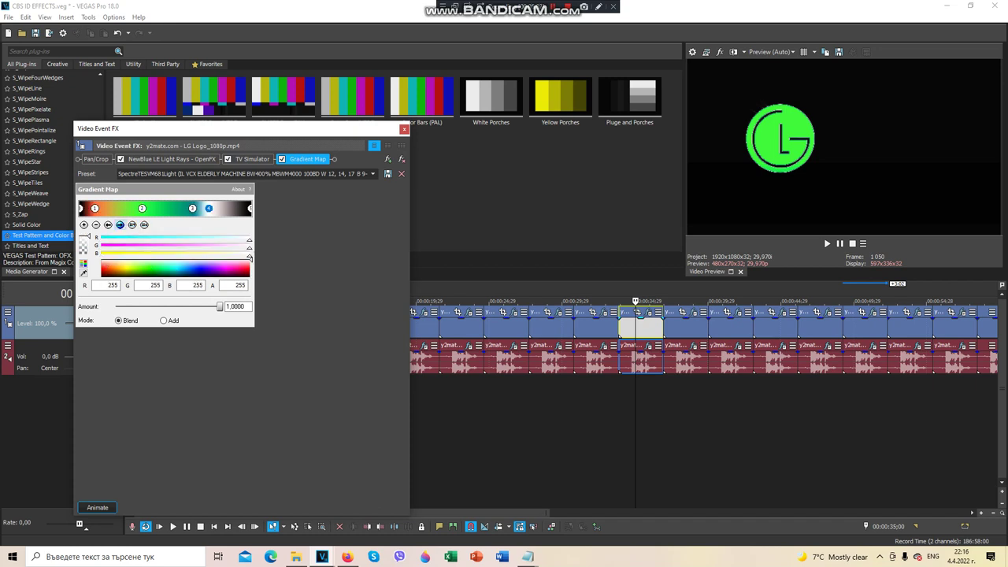
pyautogui.click(121, 225)
pyautogui.click(404, 129)
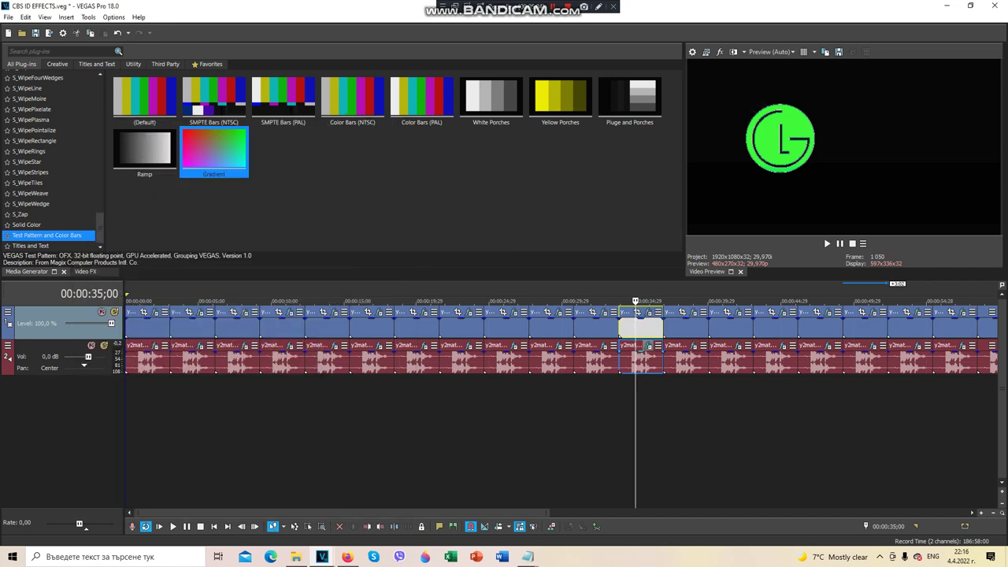
# Examine the IL Vocodex settings in the twelfth clip's audio effects.
pyautogui.click(649, 345)
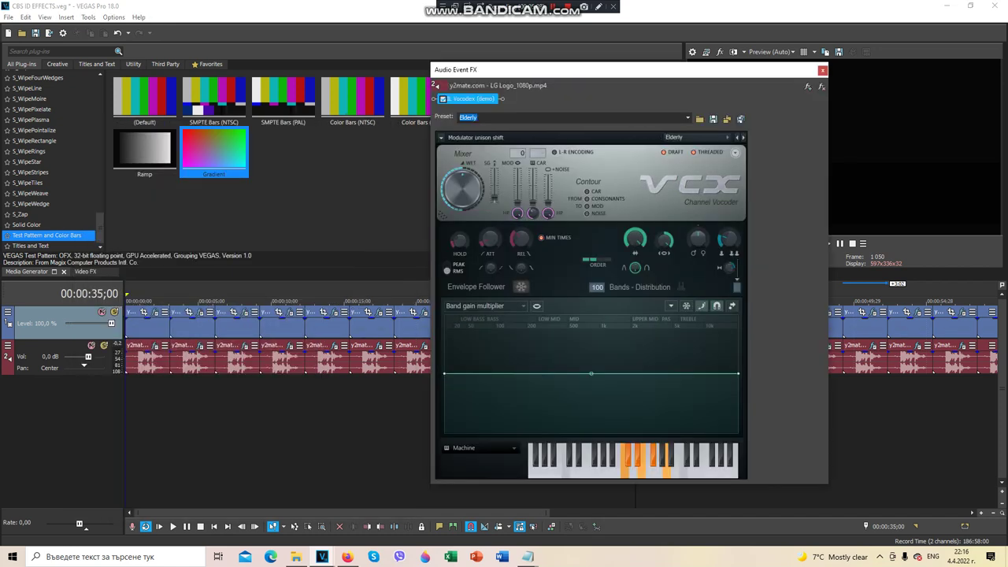
pyautogui.click(823, 70)
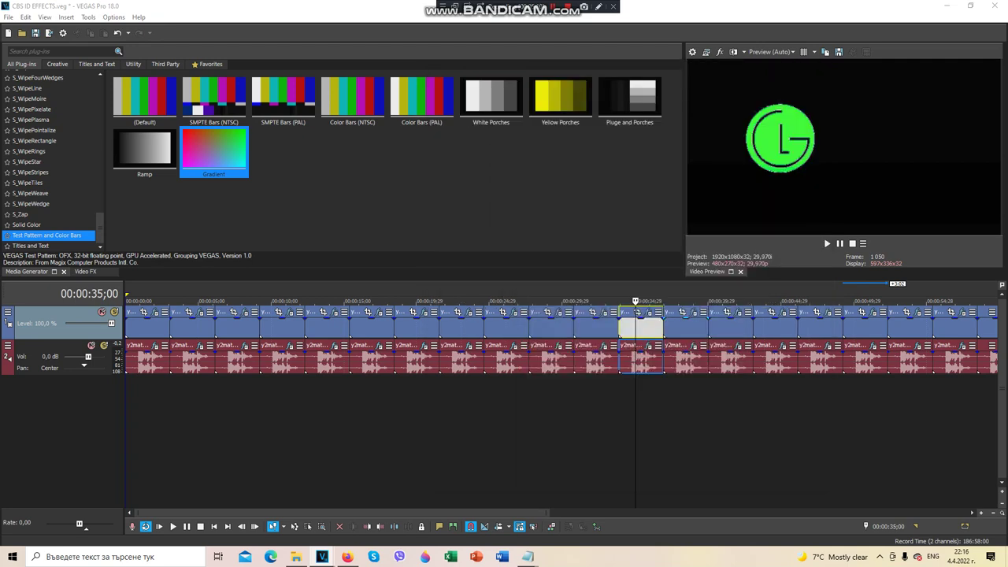
pyautogui.click(648, 346)
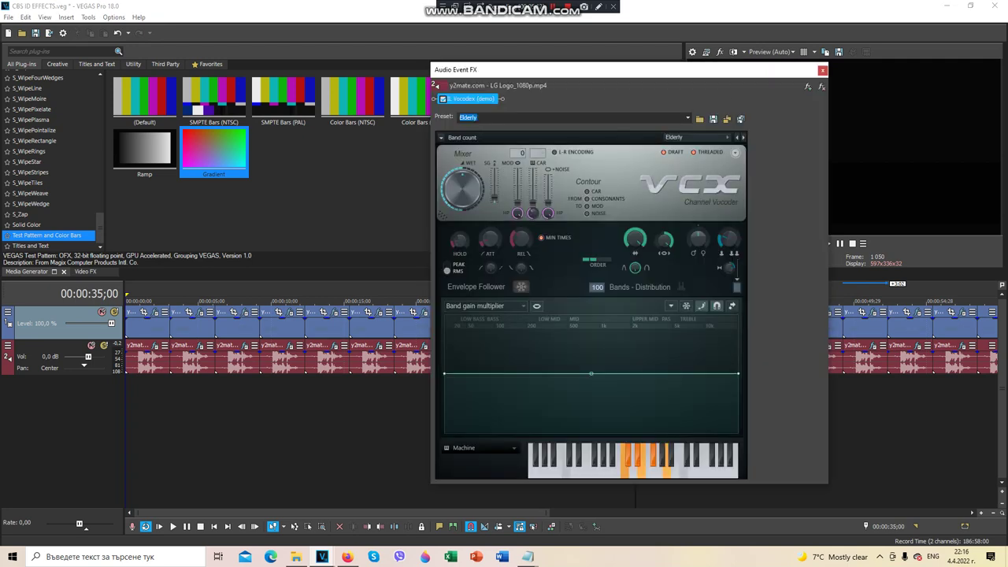
pyautogui.click(823, 70)
# Examine the Rays effect settings on the thirteenth video clip.
pyautogui.click(689, 327)
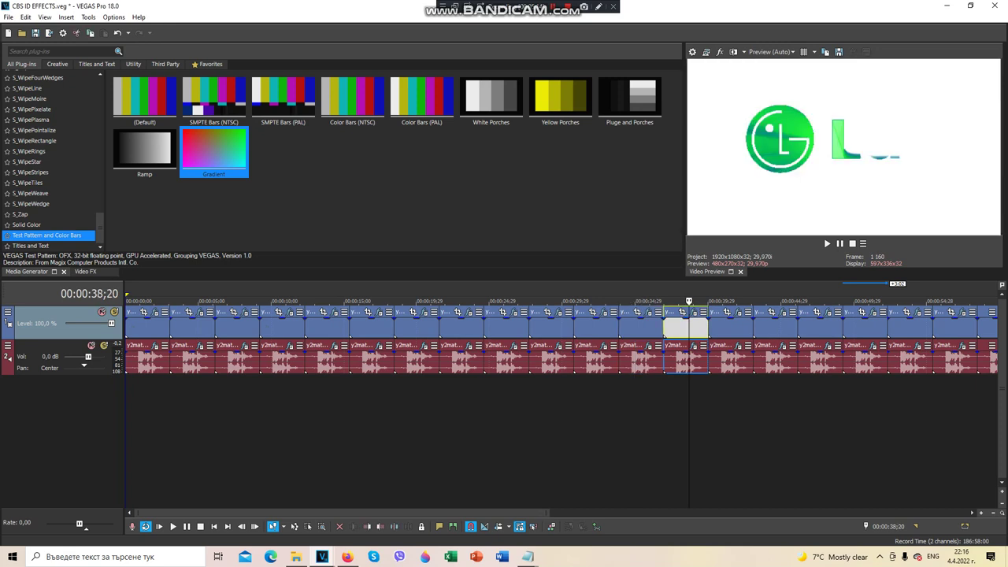
pyautogui.scroll(-2, 689, 327)
pyautogui.rightClick(401, 327)
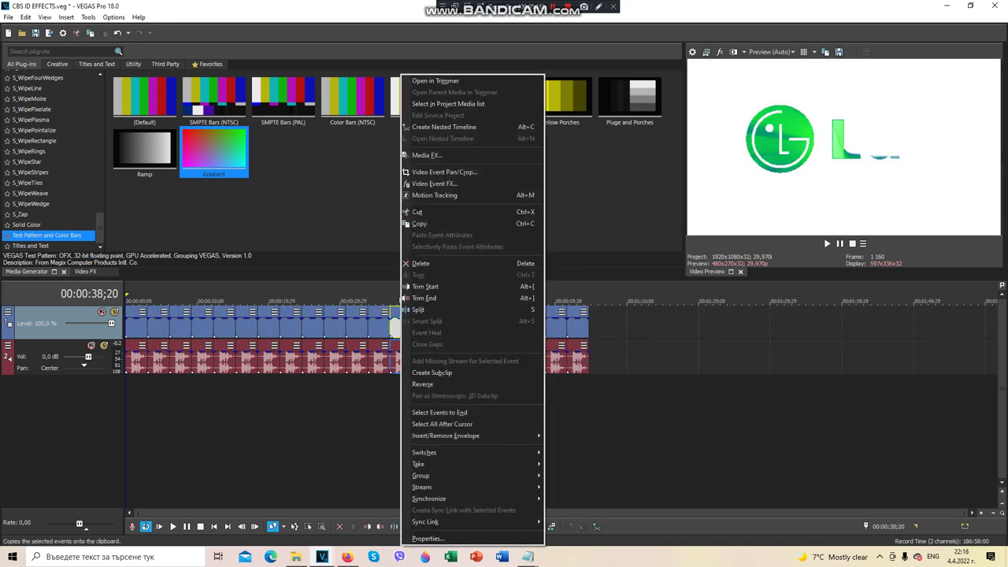
pyautogui.click(441, 184)
pyautogui.click(135, 159)
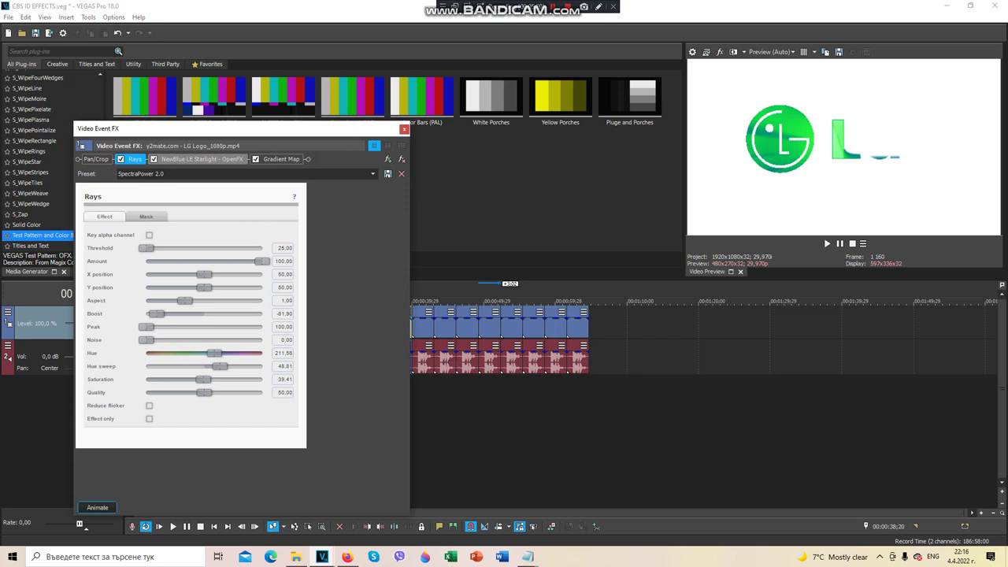
# Examine the NewBlue LE Starlight settings on the thirteenth clip, from Light Source down to Mix.
pyautogui.click(202, 159)
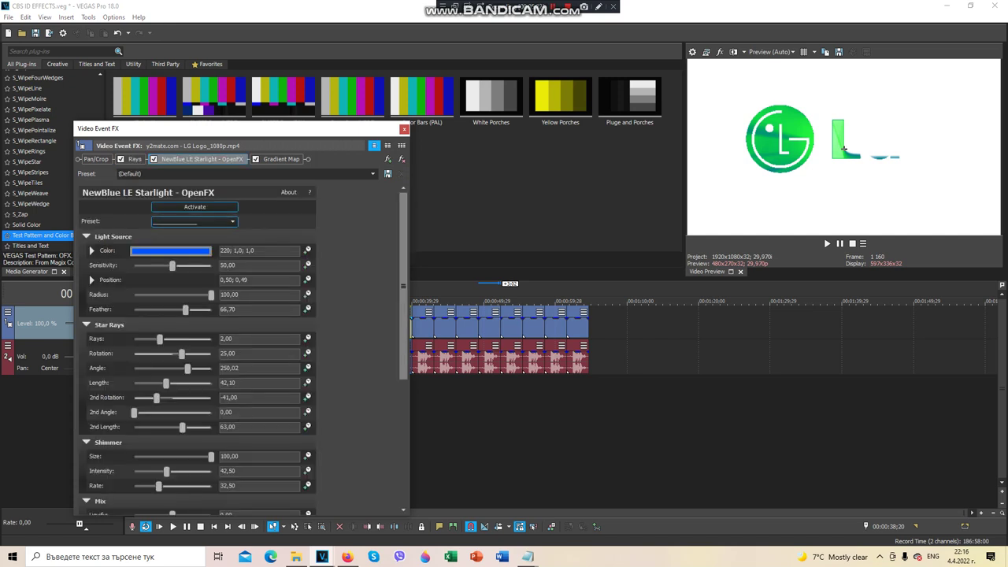
pyautogui.scroll(-3, 197, 348)
pyautogui.scroll(3, 197, 348)
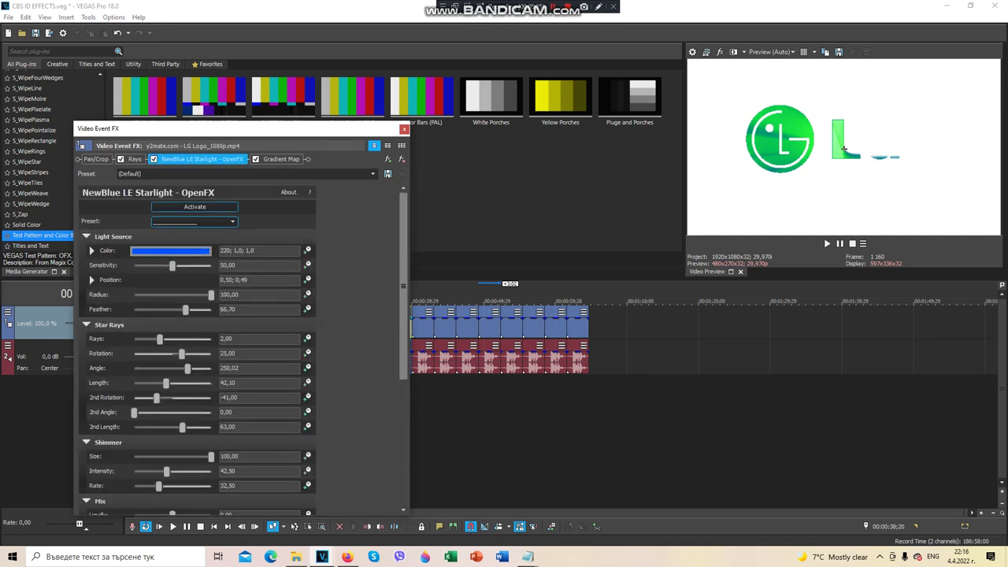
pyautogui.scroll(-3, 197, 348)
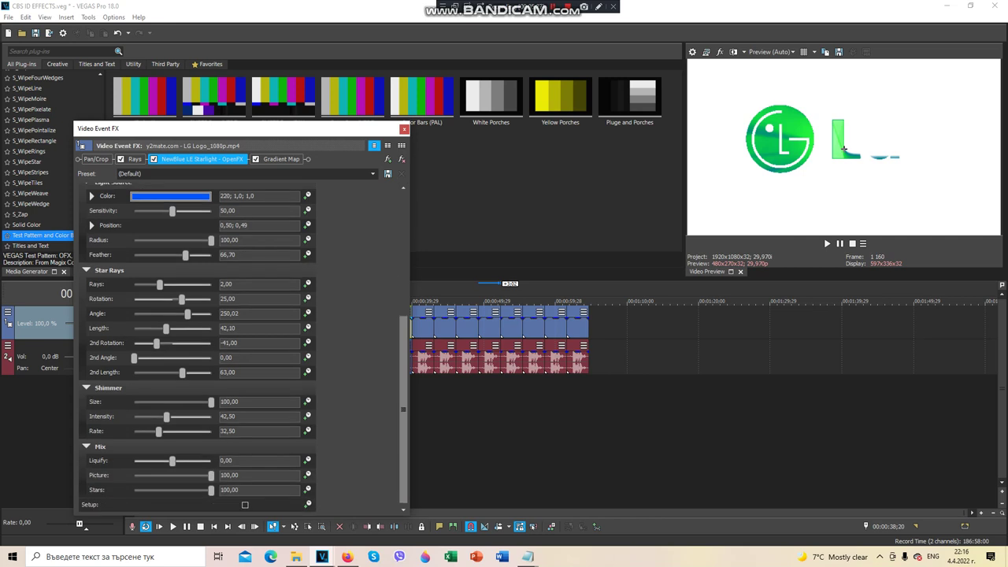
pyautogui.moveTo(404, 409); pyautogui.dragTo(403, 404)
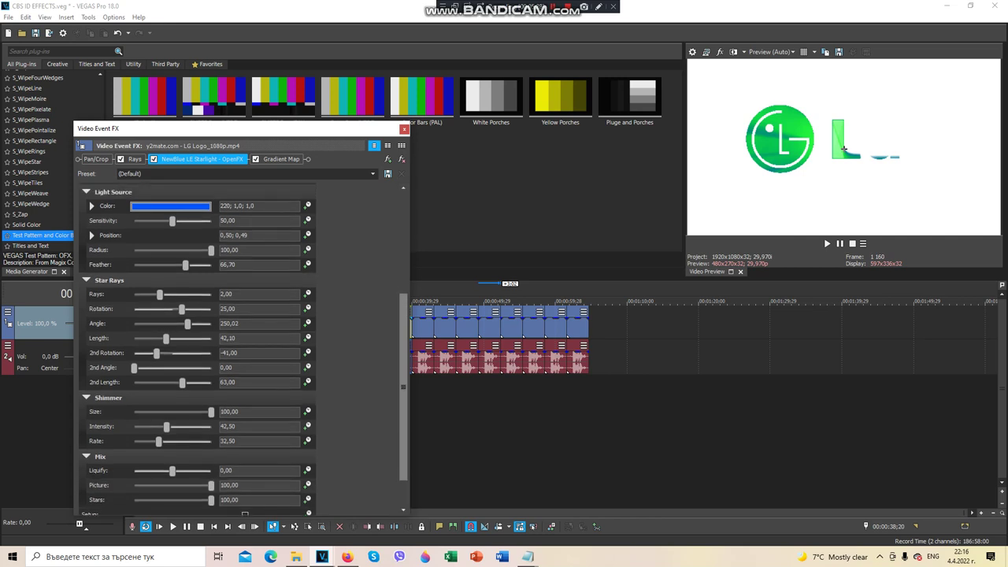
# Examine the colours of the Gradient Map control points on the thirteenth clip.
pyautogui.click(281, 159)
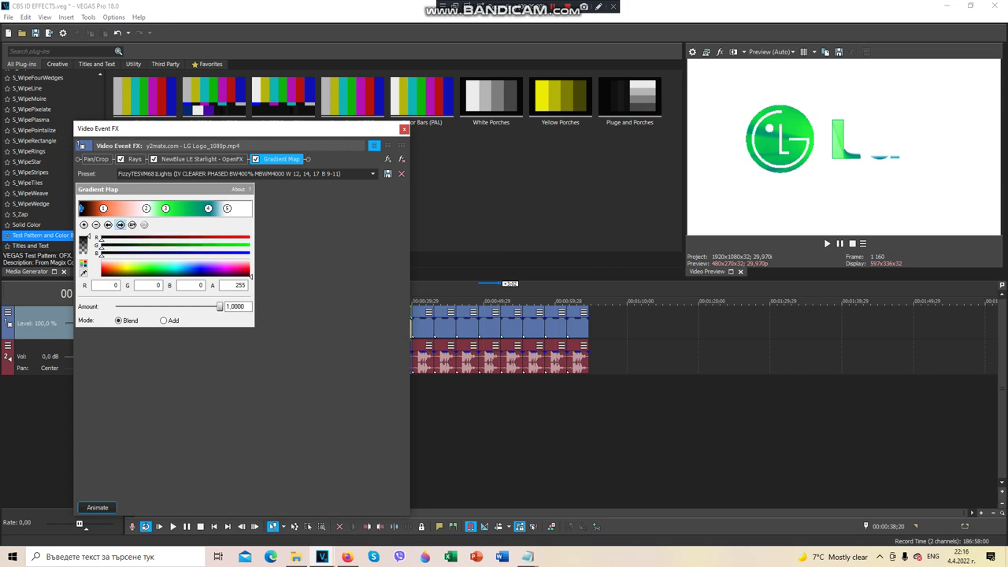
pyautogui.click(120, 225)
pyautogui.click(146, 208)
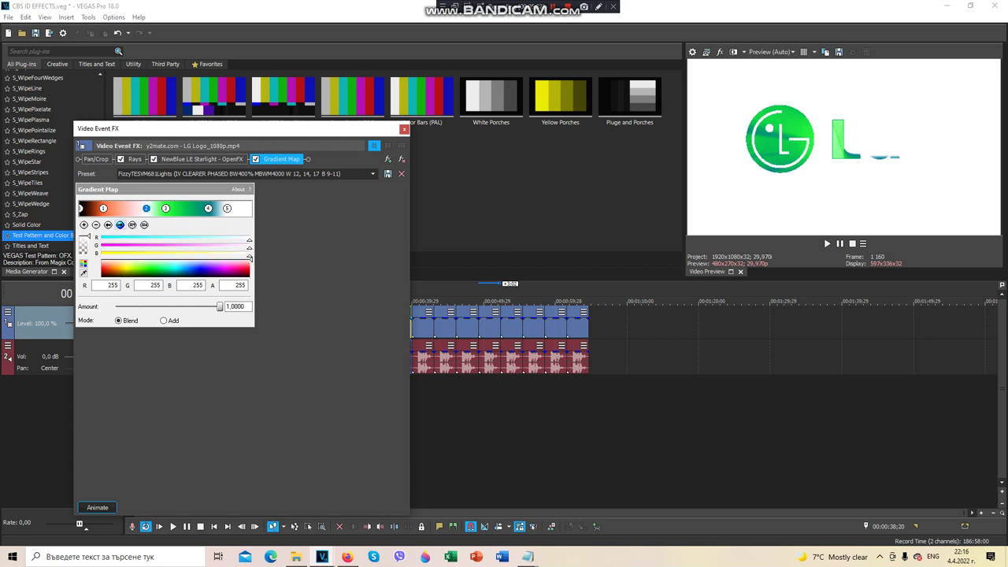
pyautogui.click(166, 208)
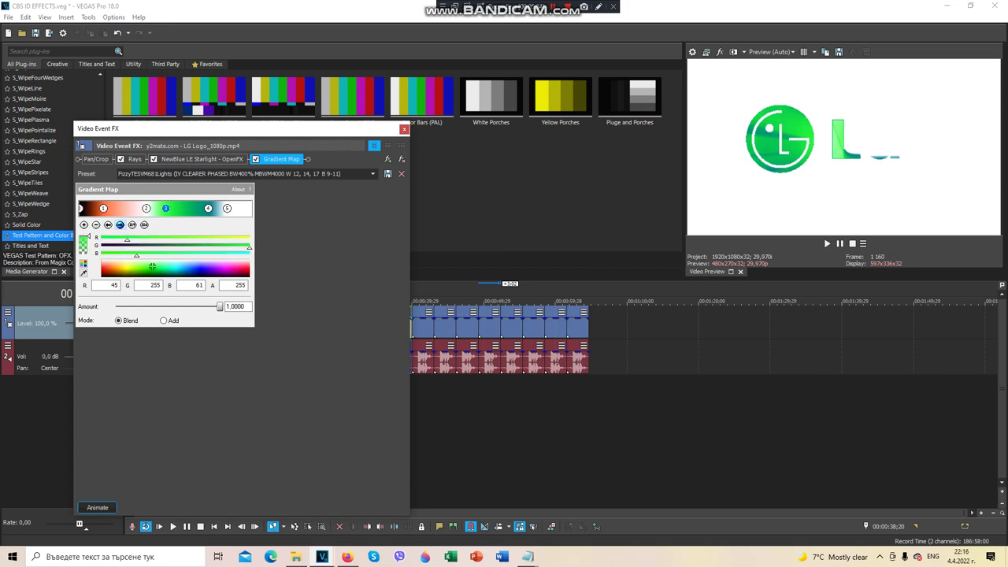
pyautogui.click(208, 208)
pyautogui.click(227, 208)
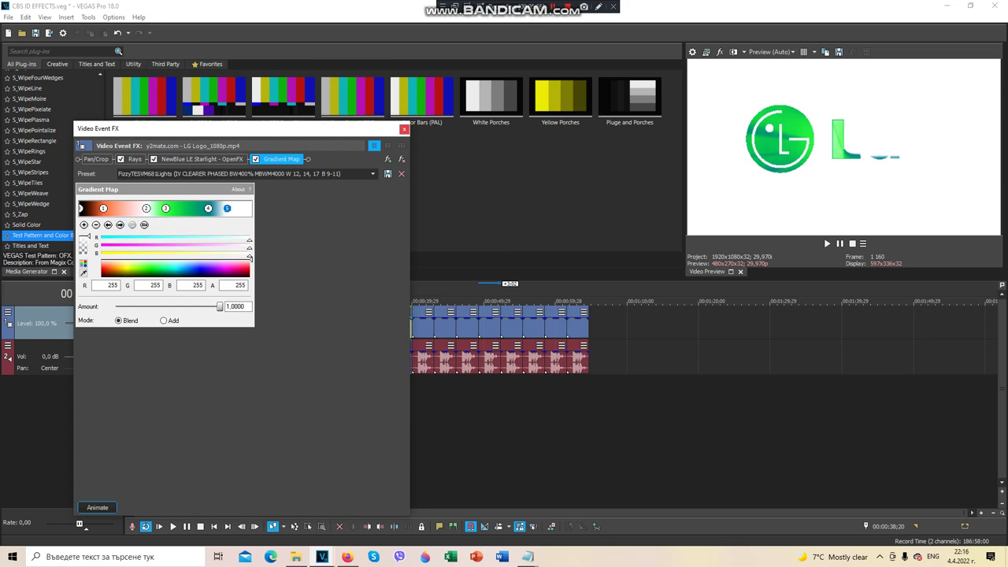
pyautogui.click(404, 130)
# Choose the WEIRD TALK preset for Orange Vocoder in the thirteenth clip's audio chain, and examine tb_grumblebum and IL Vocodex.
pyautogui.rightClick(402, 359)
pyautogui.click(437, 206)
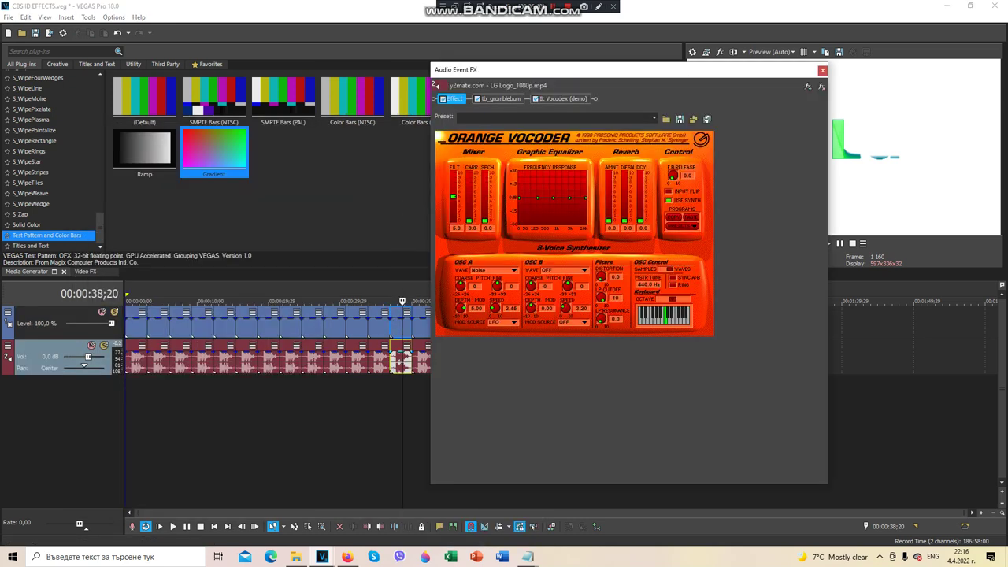
pyautogui.click(653, 118)
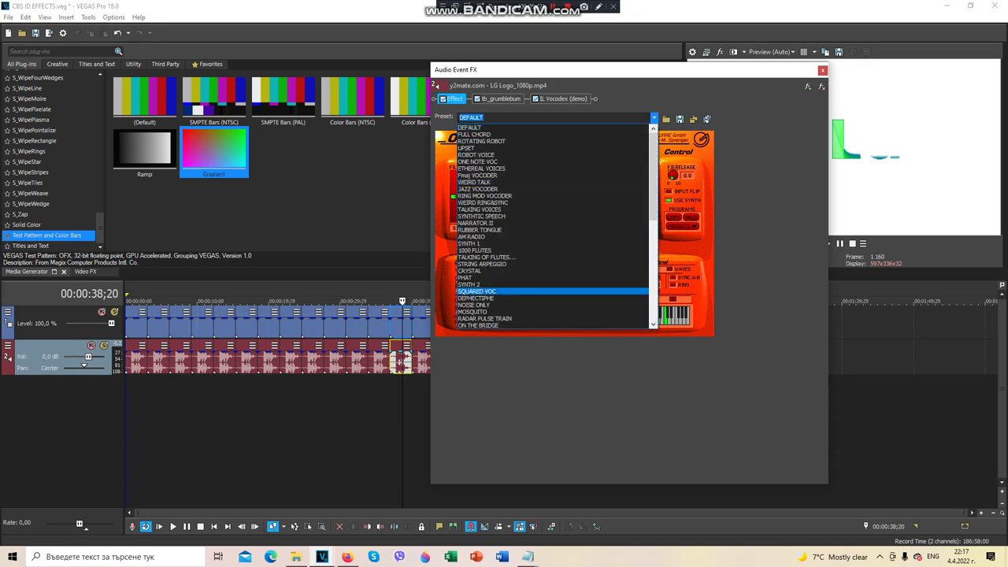
pyautogui.click(472, 127)
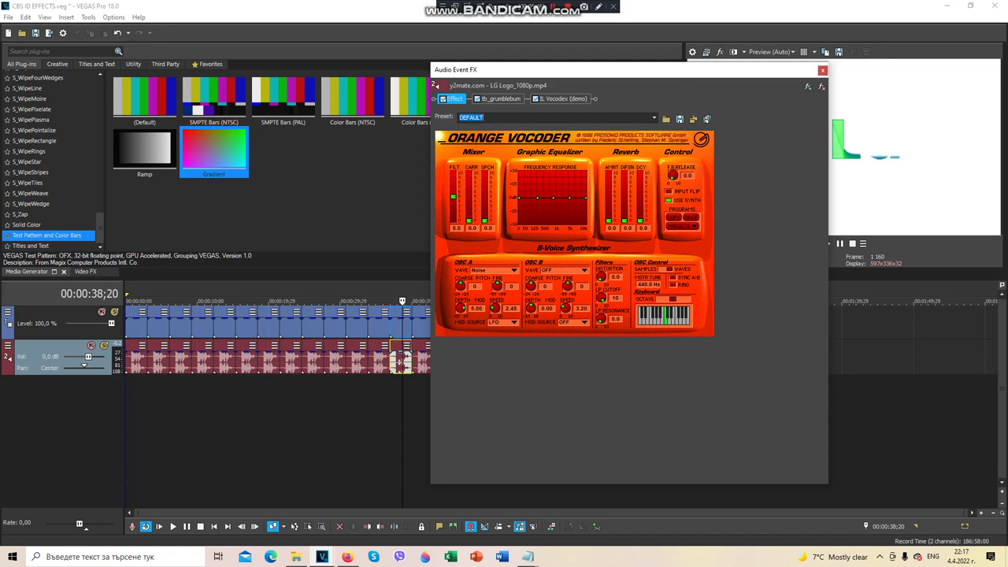
pyautogui.click(654, 117)
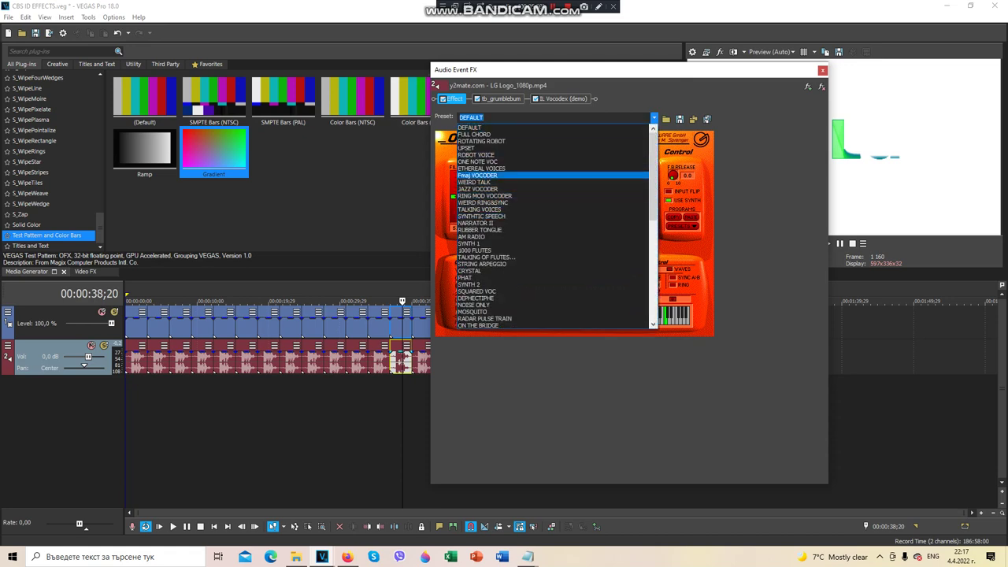
pyautogui.click(475, 182)
pyautogui.click(501, 99)
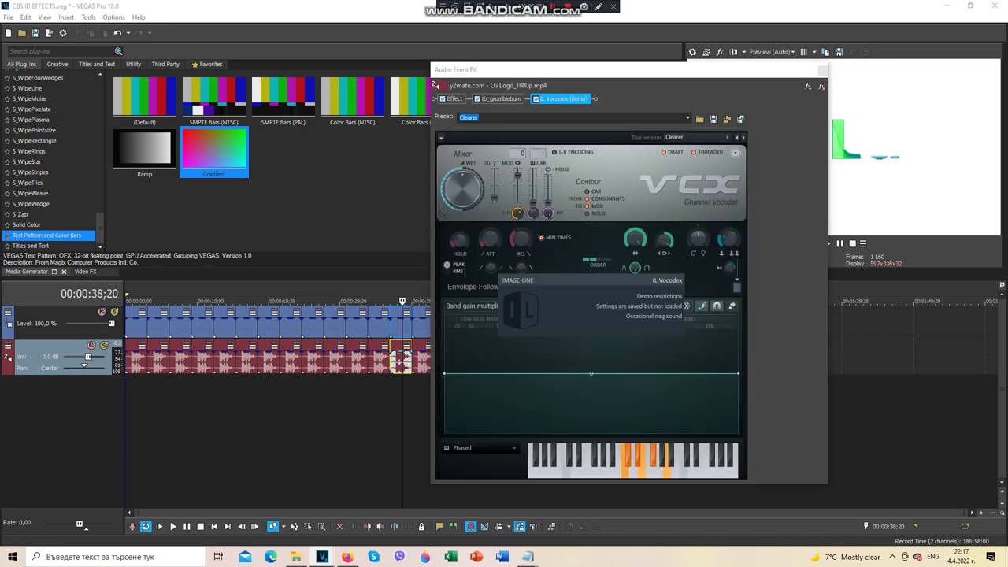
pyautogui.click(822, 70)
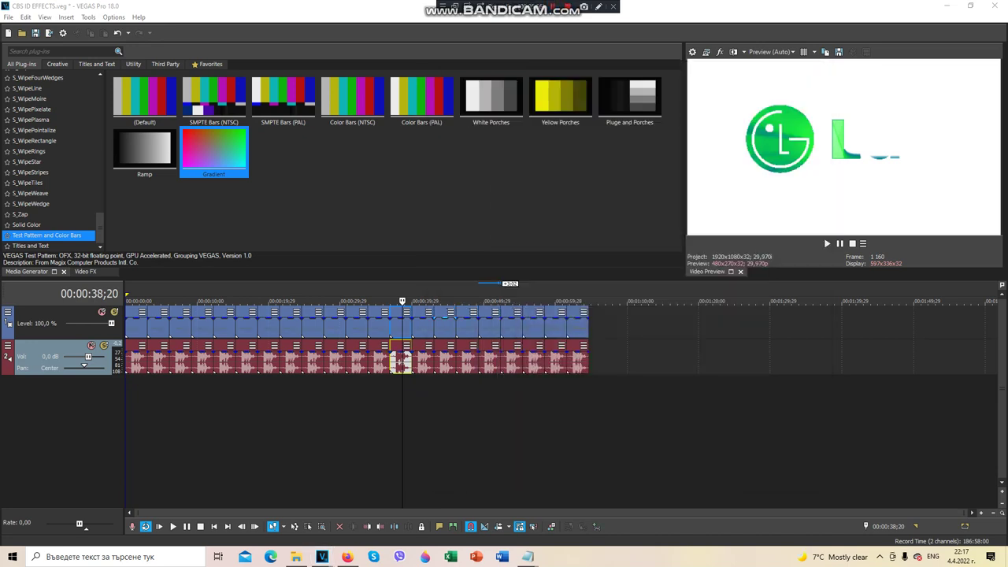
# Examine the colours of the Gradient Map control points on the fourteenth video clip.
pyautogui.click(424, 323)
pyautogui.rightClick(424, 323)
pyautogui.click(473, 185)
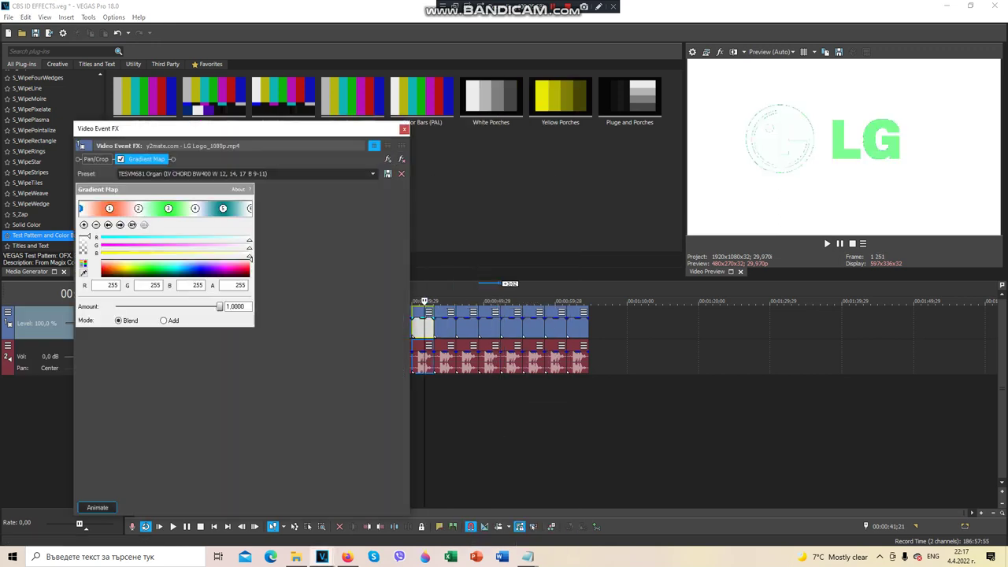
pyautogui.click(110, 208)
pyautogui.click(120, 225)
pyautogui.click(120, 225)
pyautogui.click(195, 208)
pyautogui.click(223, 208)
pyautogui.click(404, 128)
# View the audio effects applied to the fourteenth clip.
pyautogui.rightClick(426, 346)
pyautogui.click(461, 206)
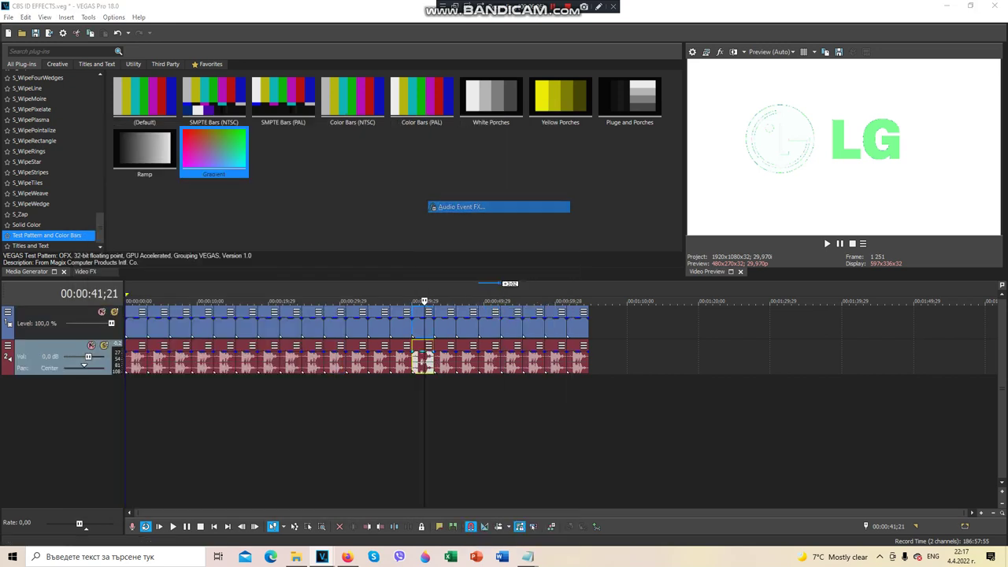
pyautogui.click(822, 70)
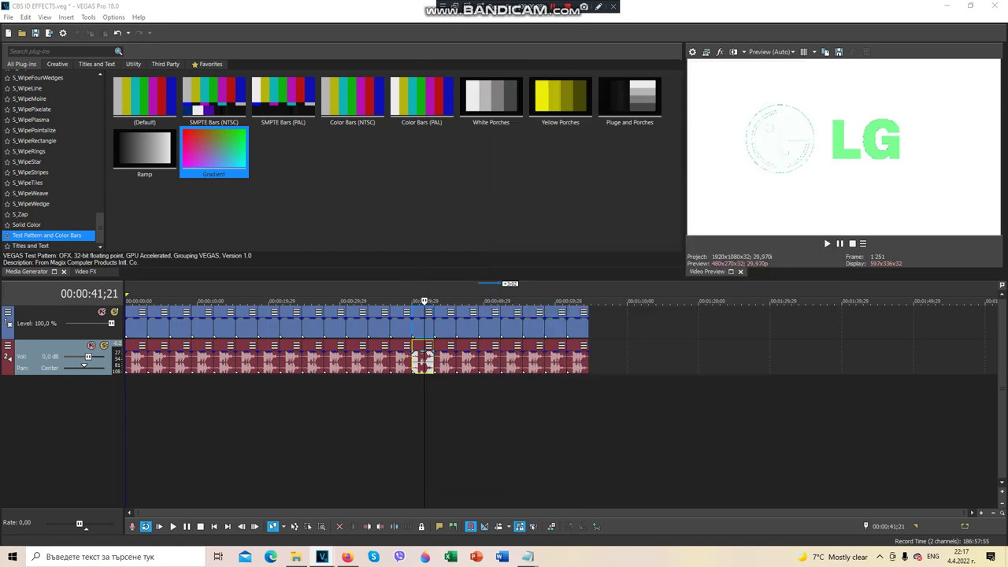
# Examine the NewBlue ME Wiggle and TV Simulator settings on the fifteenth video clip.
pyautogui.rightClick(448, 325)
pyautogui.click(480, 189)
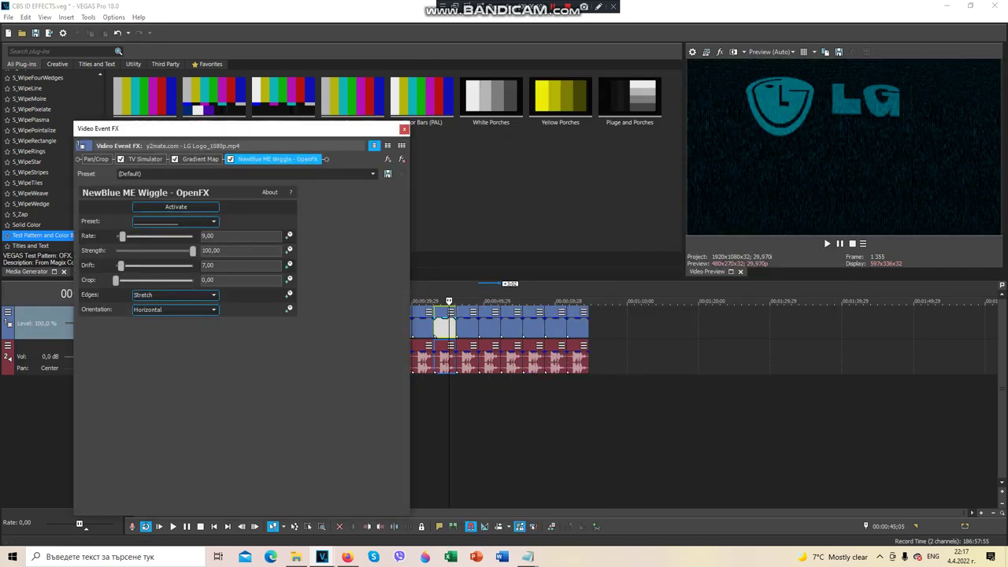
pyautogui.click(144, 159)
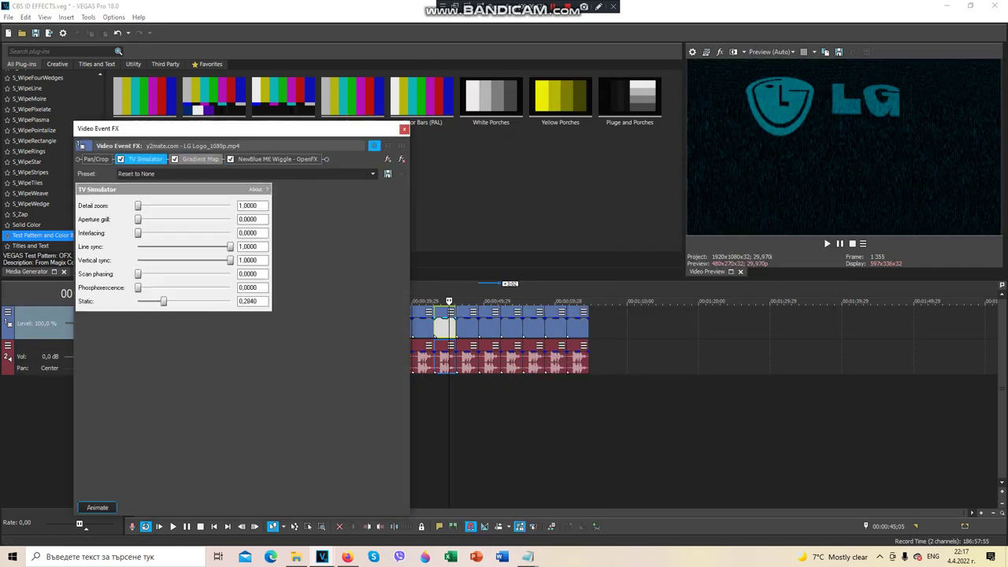
# Examine the colours of the Gradient Map control points on the fifteenth video clip.
pyautogui.click(197, 159)
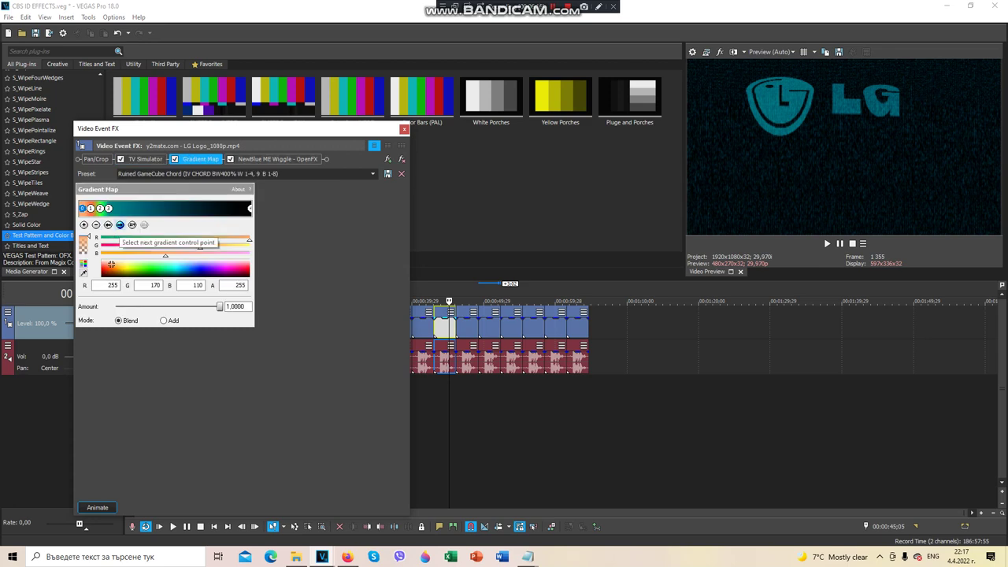
pyautogui.click(120, 224)
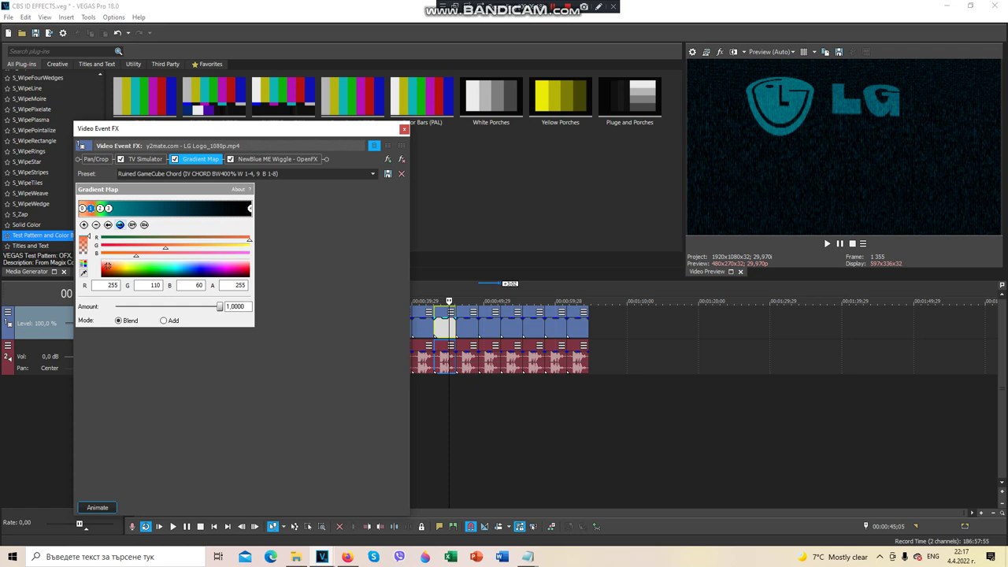
pyautogui.click(120, 224)
pyautogui.click(119, 224)
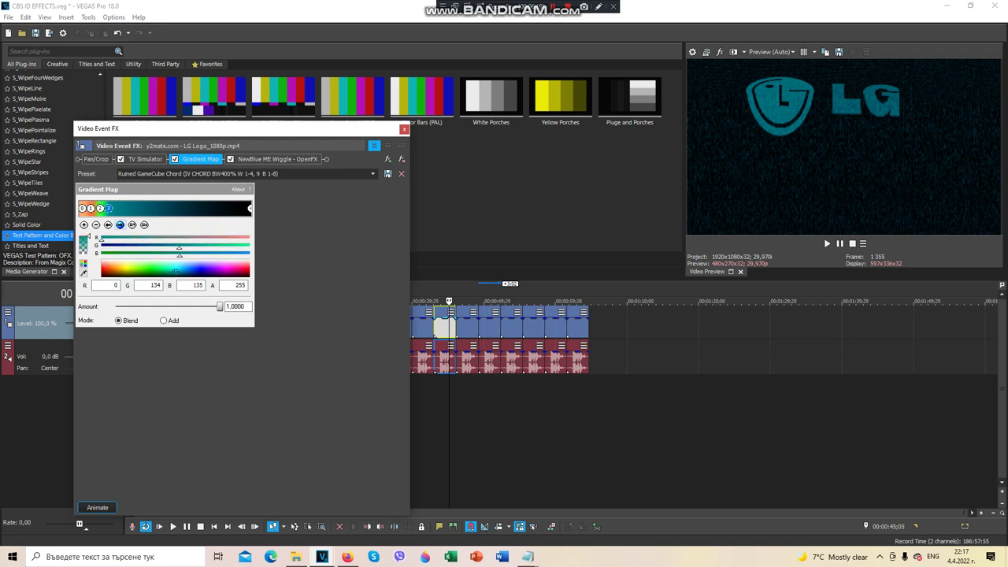
pyautogui.click(119, 225)
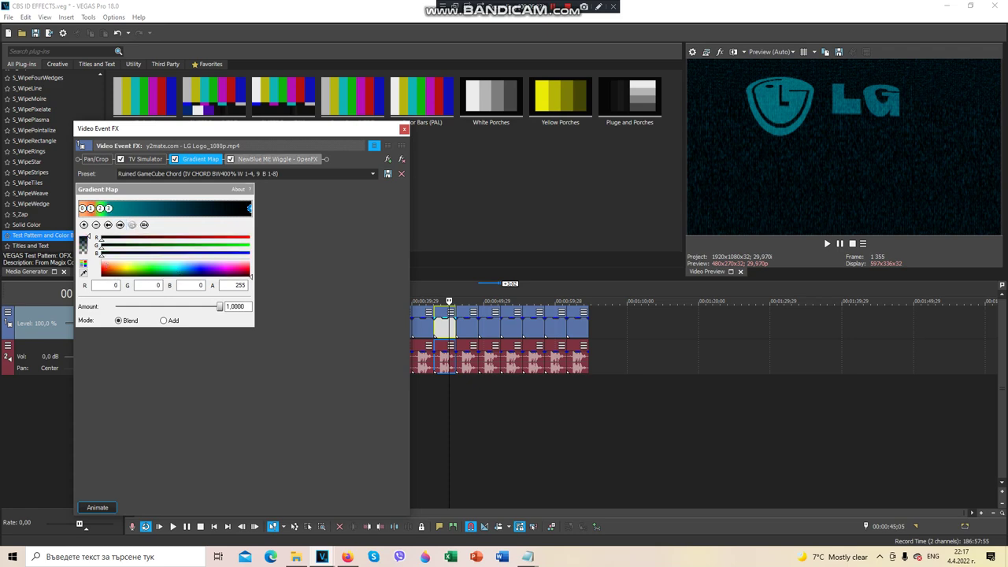
pyautogui.click(276, 159)
pyautogui.click(404, 129)
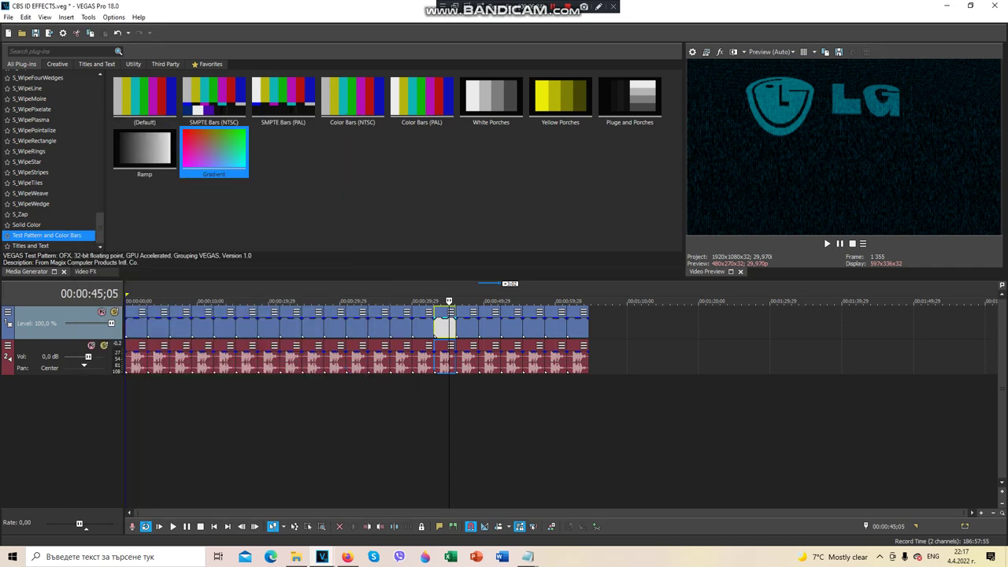
# View the IL Vocodex settings in the fifteenth clip's audio effects.
pyautogui.rightClick(451, 359)
pyautogui.click(488, 206)
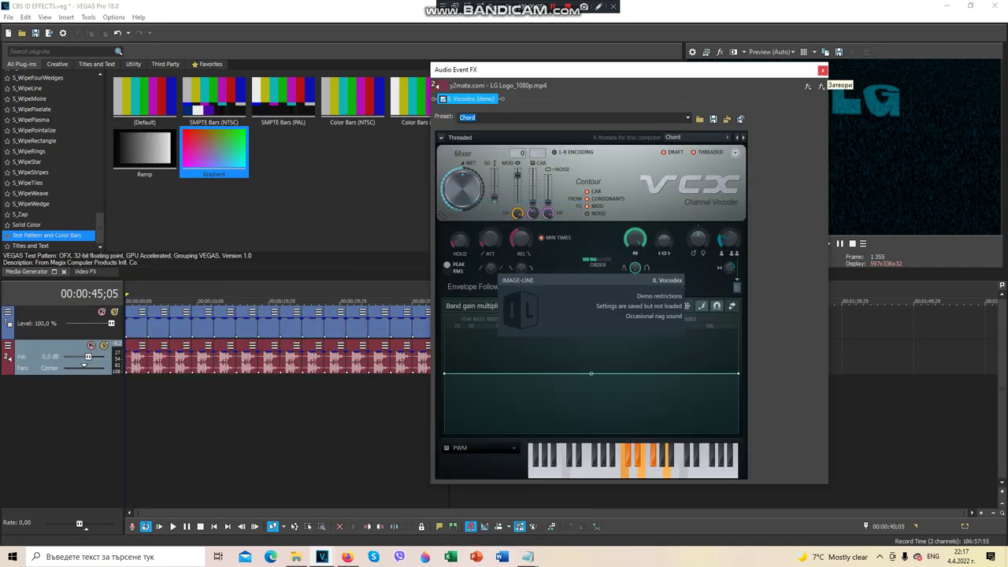
pyautogui.click(822, 70)
# Examine the Gradient Map preset and its control point colours on the sixteenth video clip.
pyautogui.rightClick(465, 328)
pyautogui.click(504, 183)
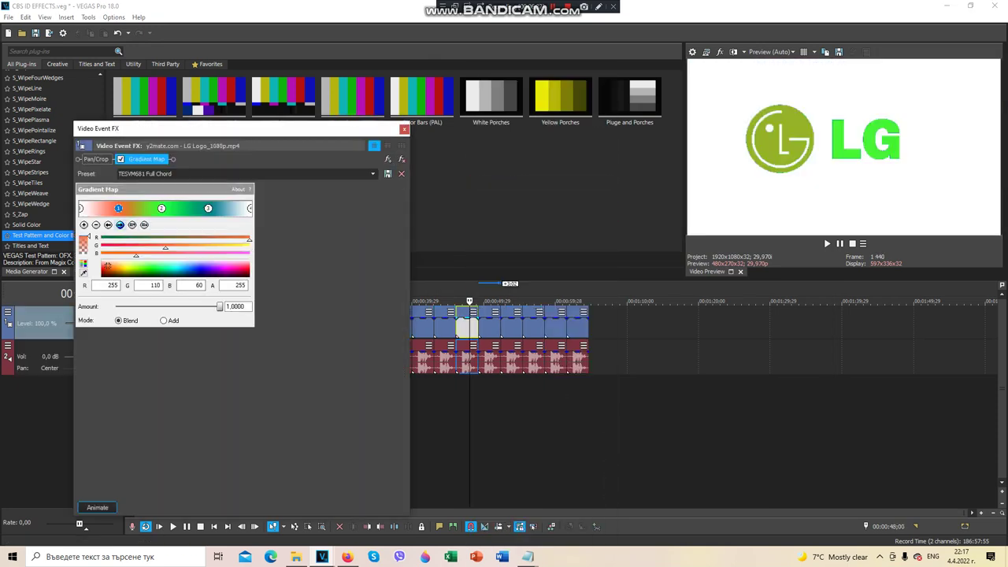
pyautogui.click(120, 225)
pyautogui.click(208, 208)
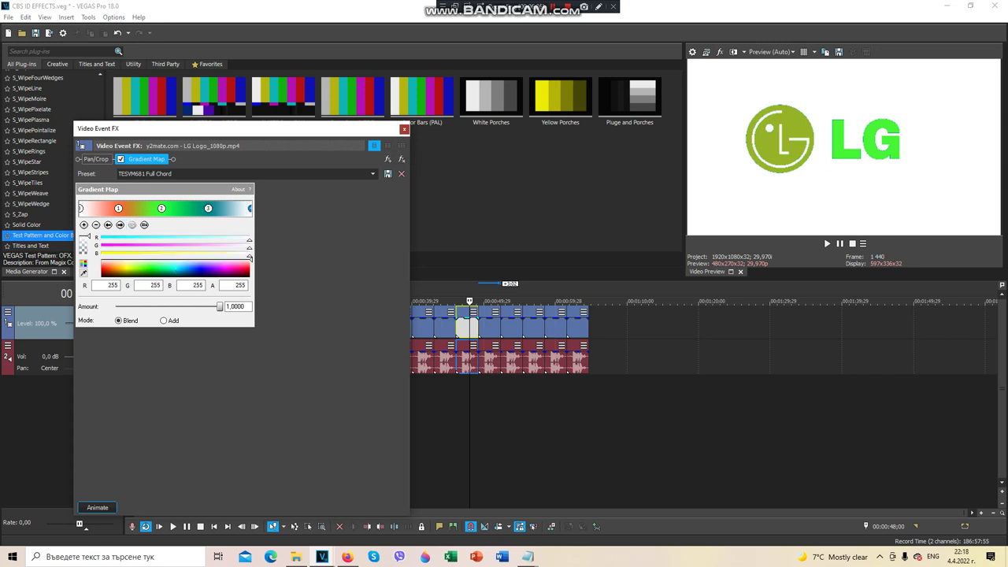
pyautogui.click(404, 128)
# View the Orange Vocoder preset and settings on the sixteenth clip's audio.
pyautogui.rightClick(468, 358)
pyautogui.click(512, 207)
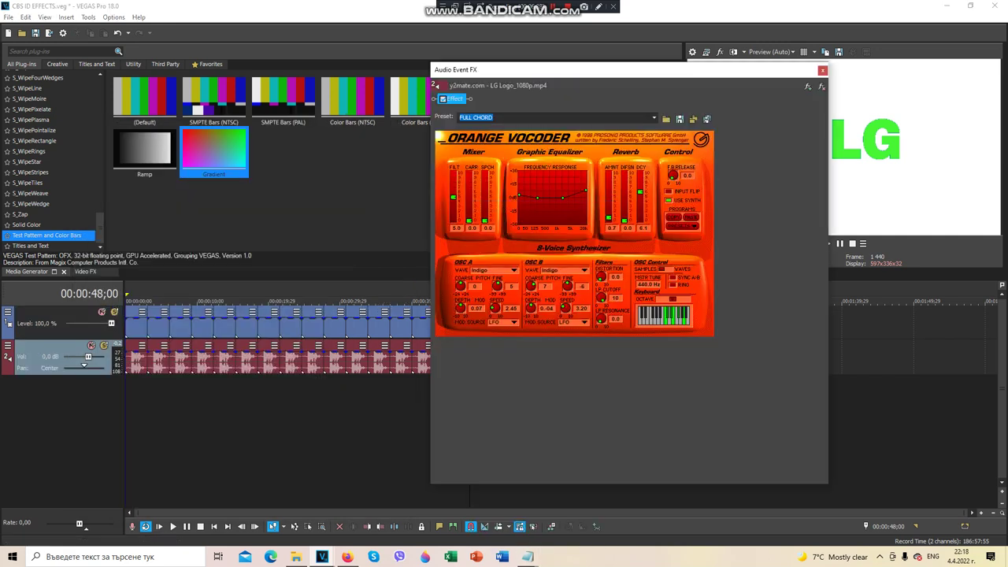
pyautogui.click(822, 70)
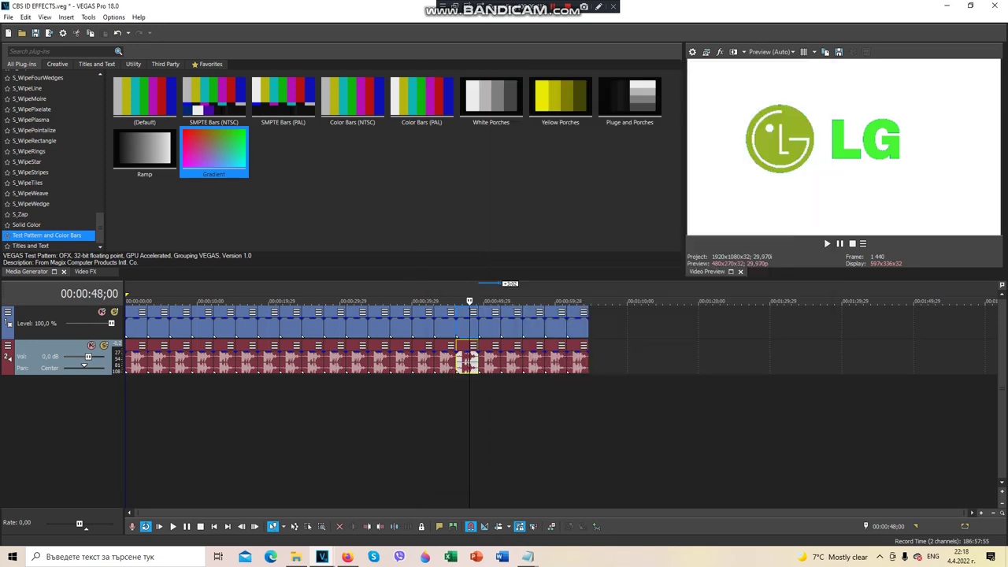
# Examine each Gradient Map control point's colour values on the seventeenth video clip.
pyautogui.rightClick(488, 323)
pyautogui.click(524, 182)
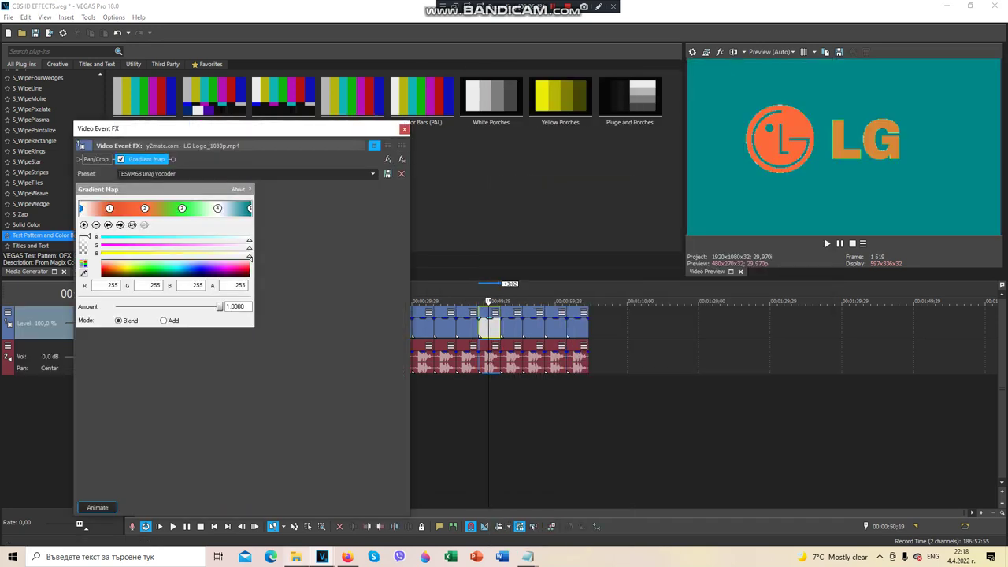
pyautogui.click(119, 225)
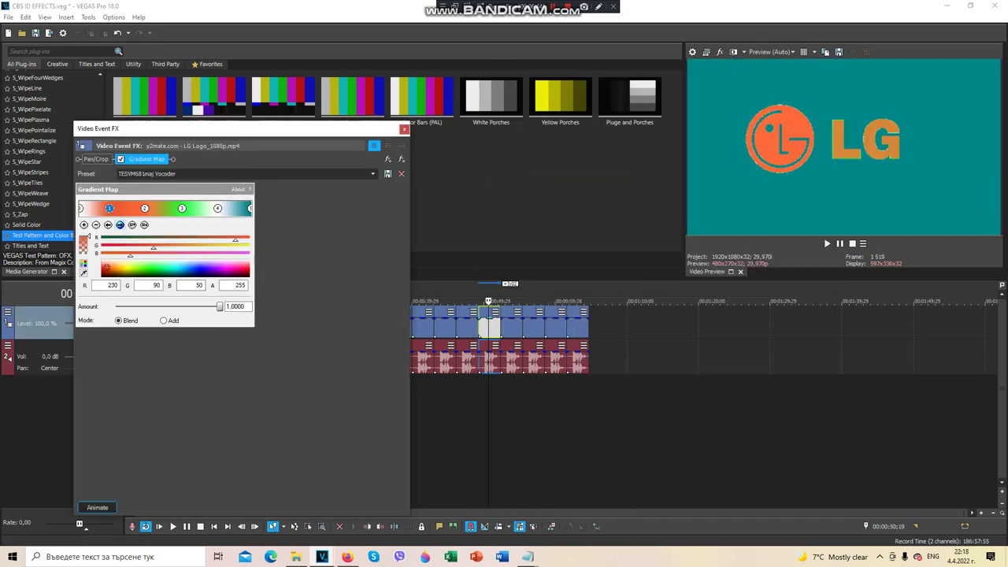
pyautogui.click(144, 208)
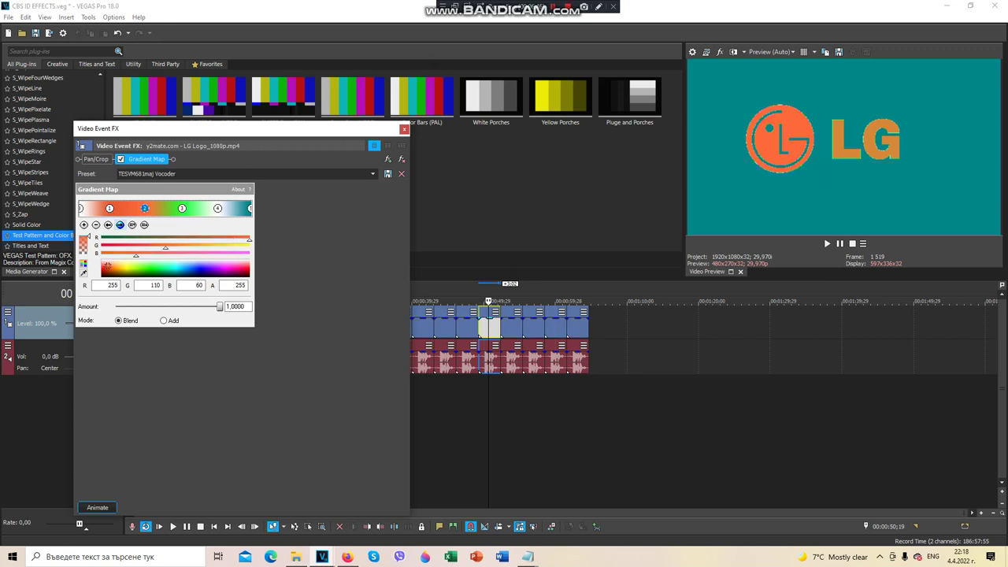
pyautogui.click(181, 208)
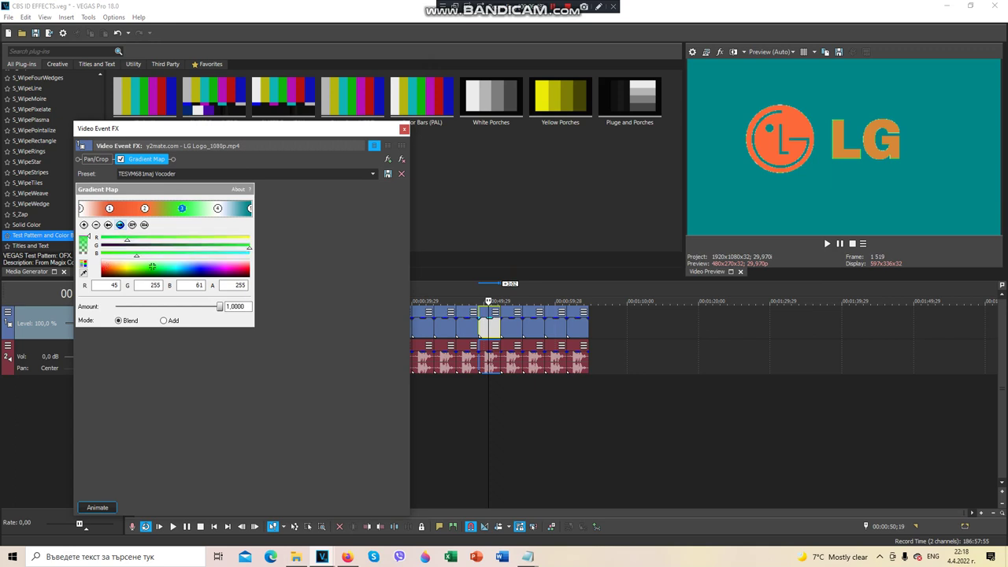
pyautogui.click(217, 208)
pyautogui.click(120, 226)
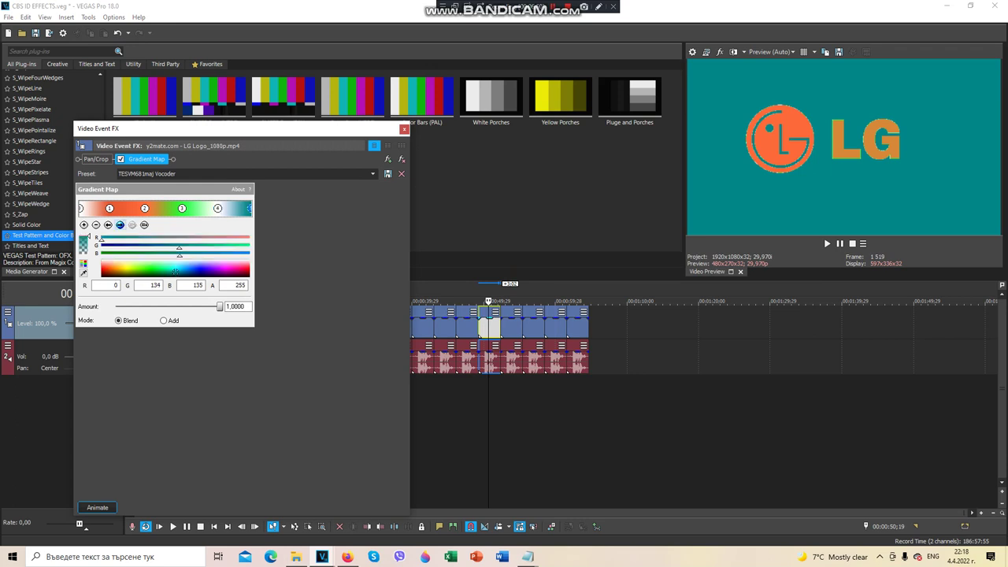
pyautogui.click(404, 129)
# View the Orange Vocoder preset and settings on the seventeenth clip's audio.
pyautogui.rightClick(490, 361)
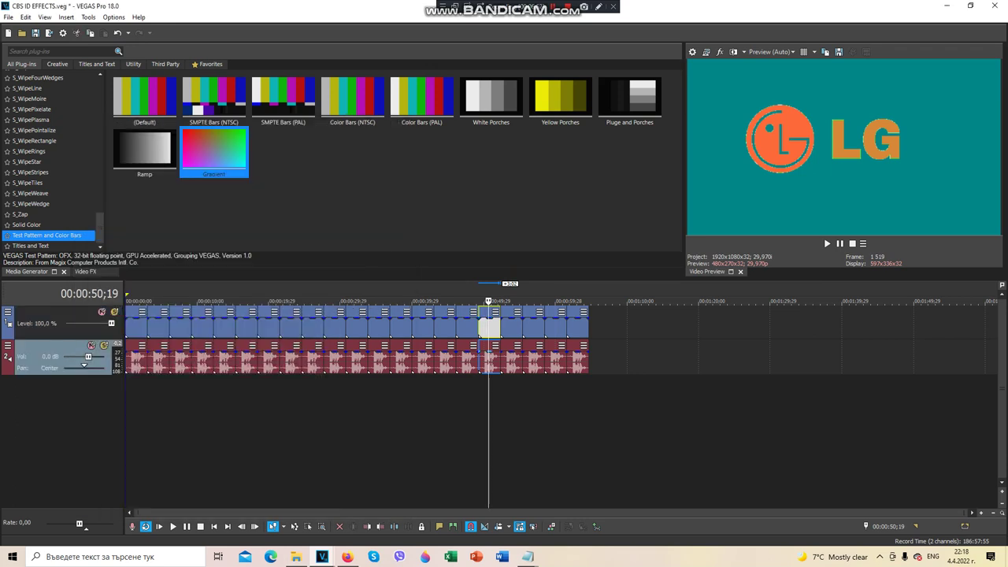
pyautogui.click(526, 207)
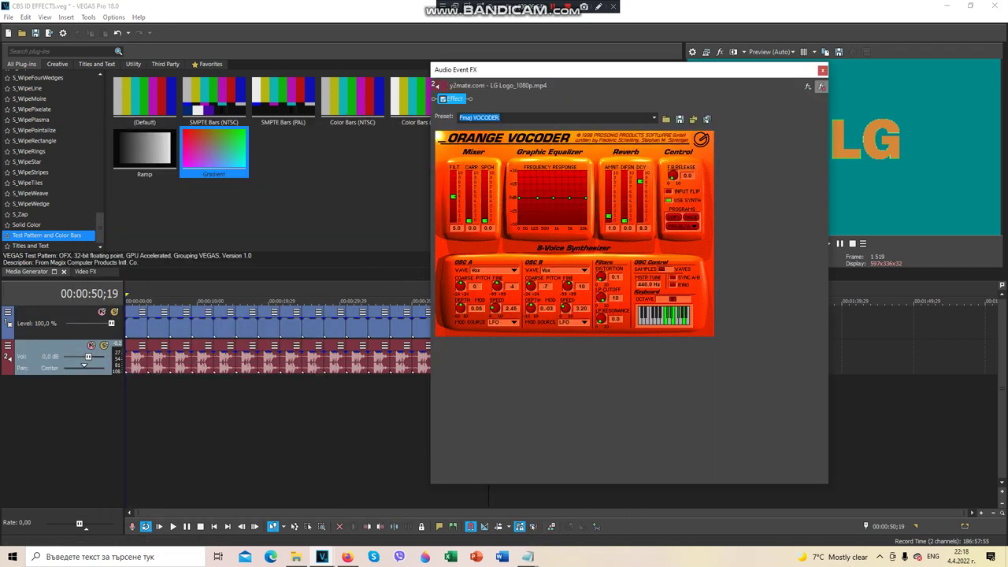
pyautogui.click(822, 71)
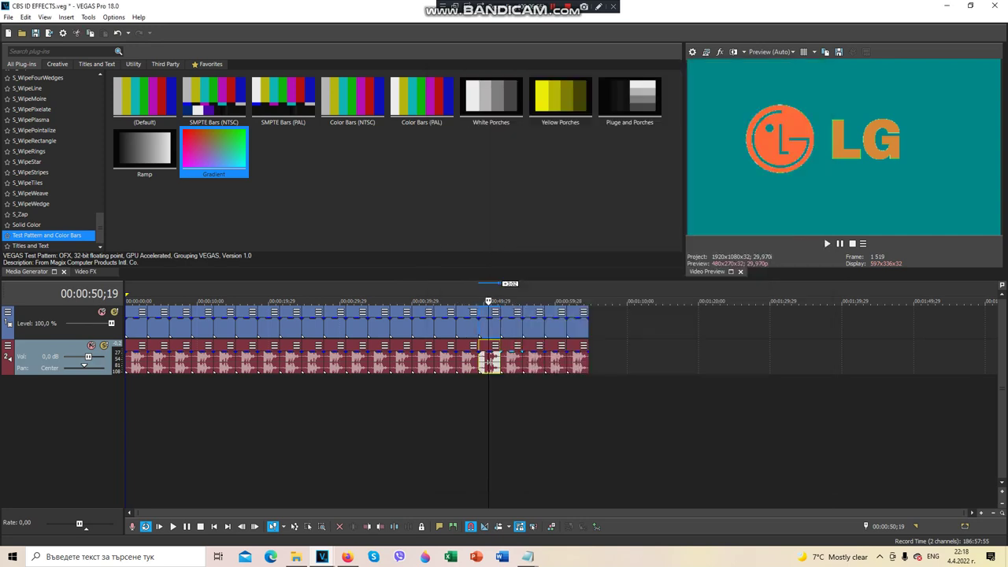
# Examine the Gradient Map preset and its control point colours on the eighteenth video clip.
pyautogui.rightClick(511, 325)
pyautogui.click(563, 195)
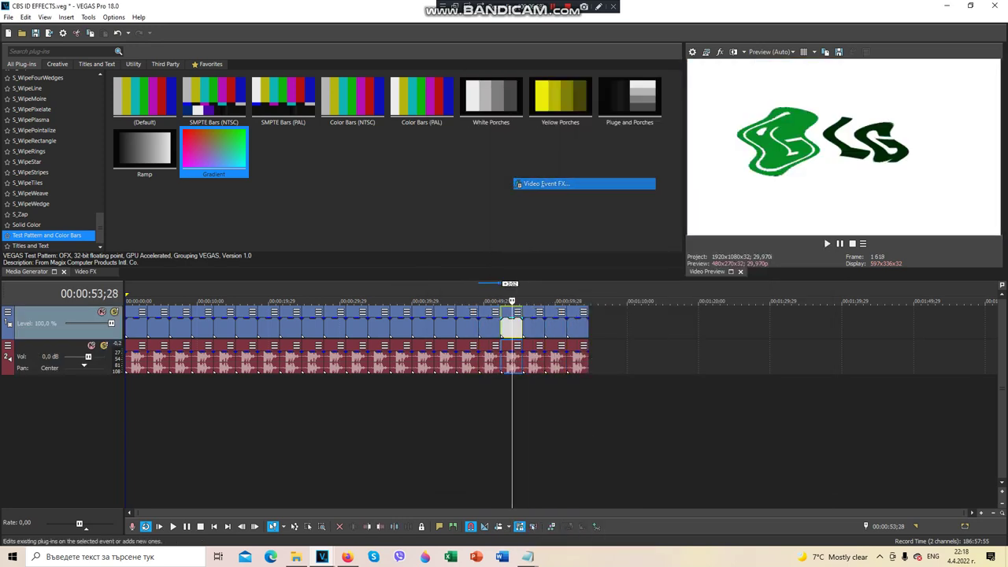
pyautogui.click(146, 159)
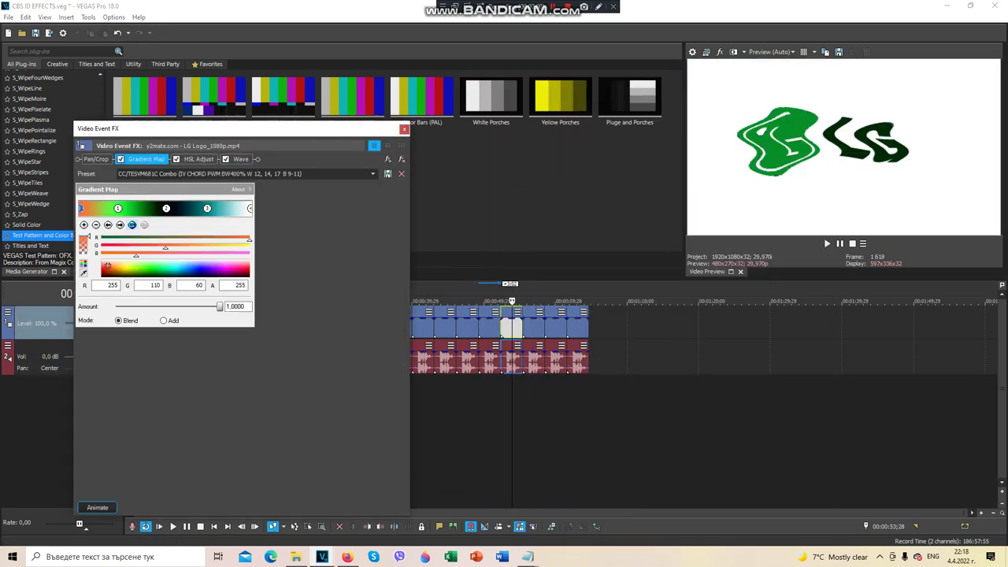
pyautogui.click(120, 225)
pyautogui.click(166, 208)
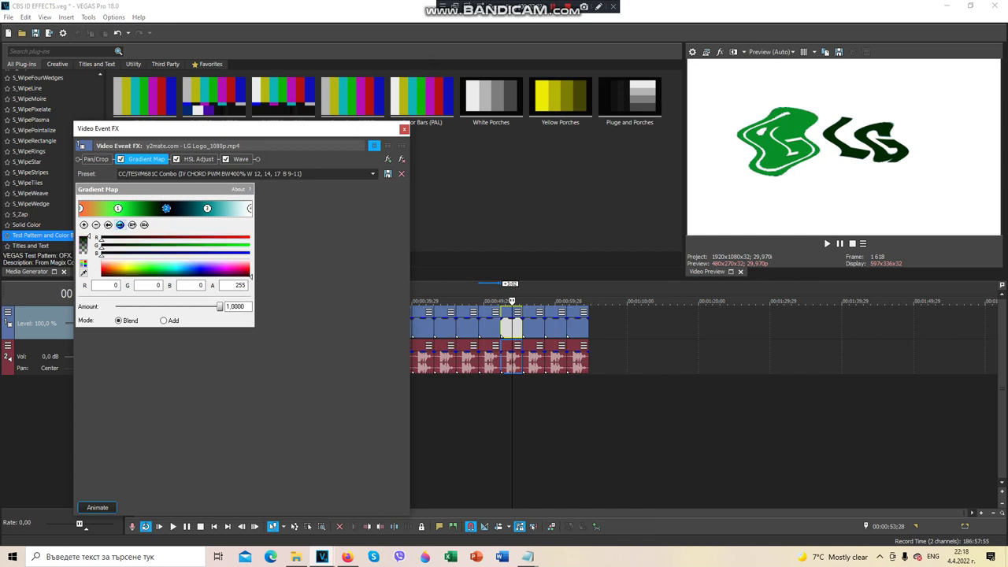
pyautogui.click(207, 207)
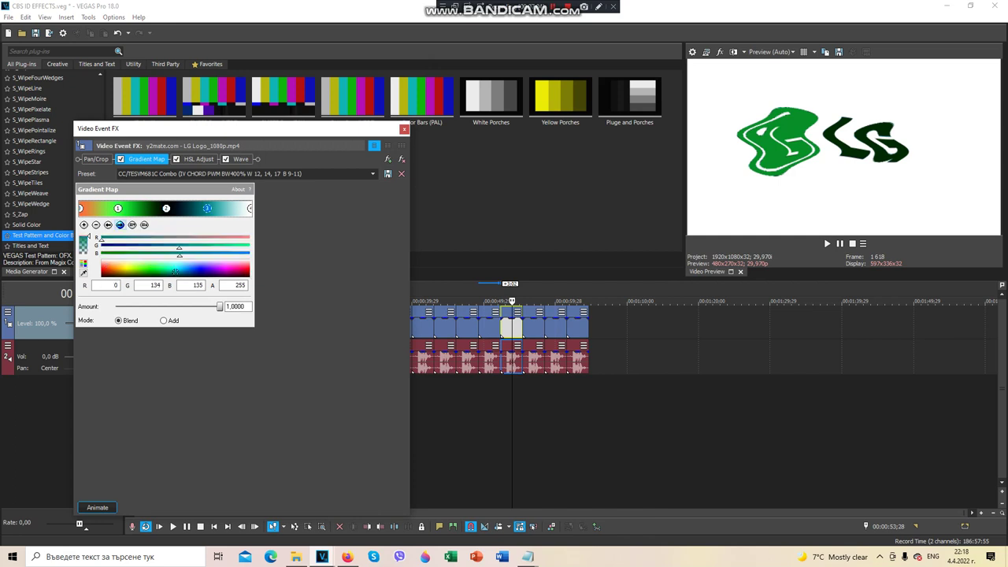
pyautogui.click(250, 208)
# Examine the HSL Adjust and Wave settings on the eighteenth video clip.
pyautogui.click(199, 158)
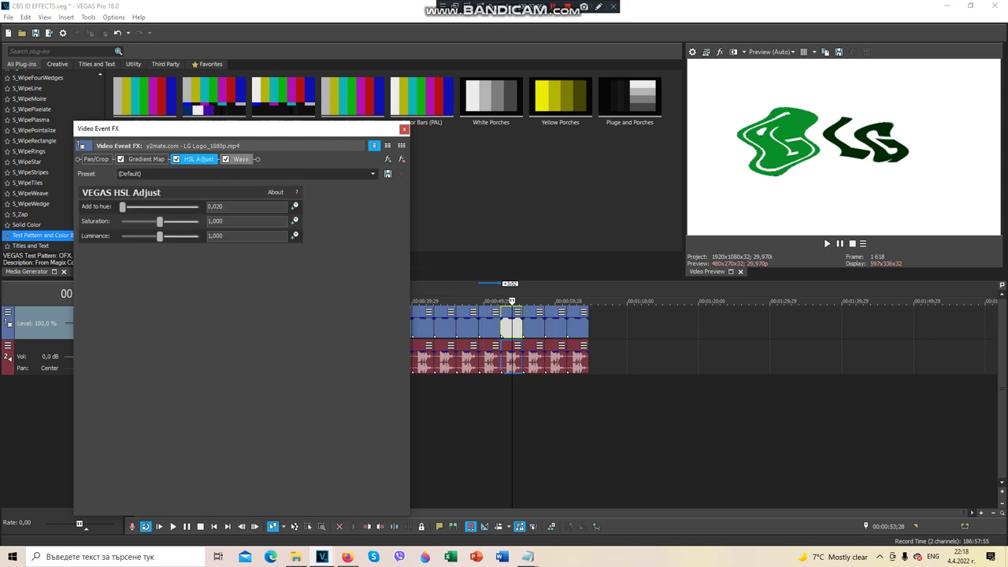
pyautogui.click(240, 159)
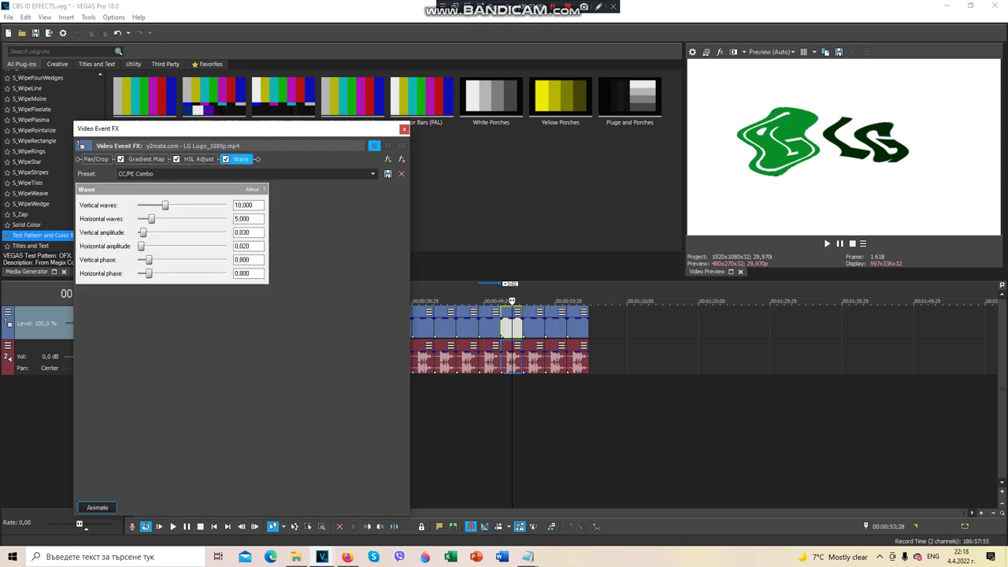
pyautogui.click(404, 128)
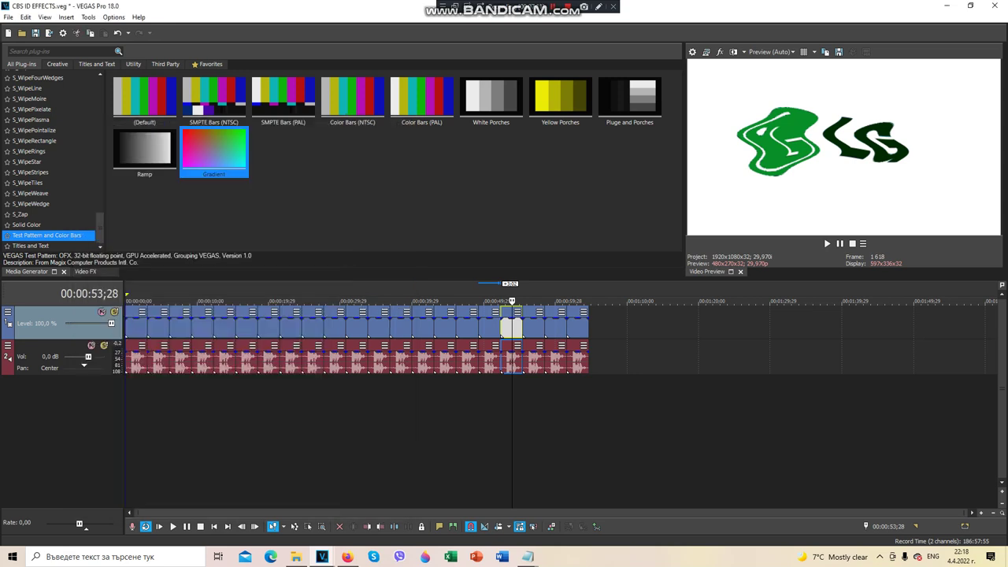
# View the ExpressFX Chorus and IL Vocodex settings in the eighteenth clip's audio effects.
pyautogui.rightClick(511, 358)
pyautogui.click(547, 206)
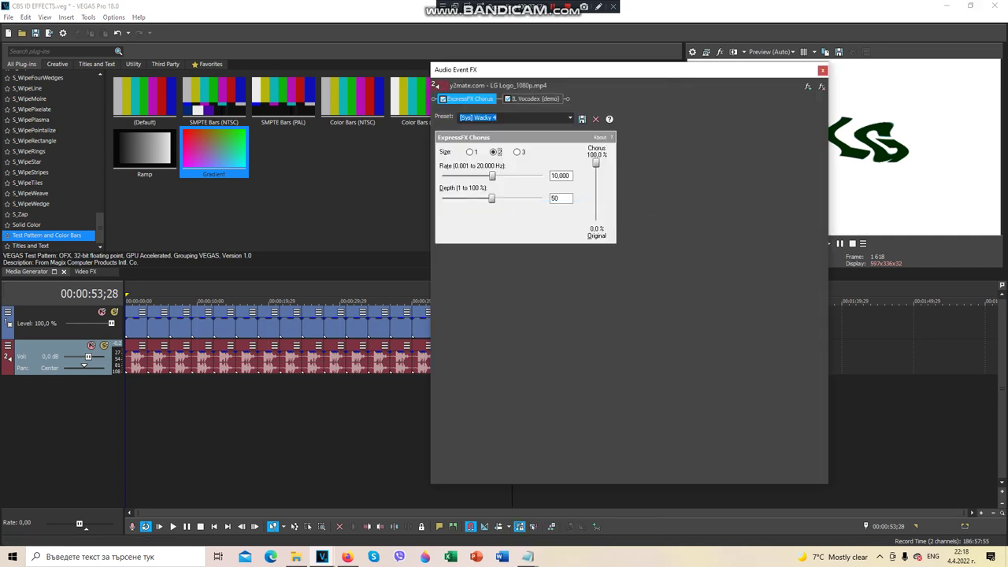
pyautogui.click(534, 99)
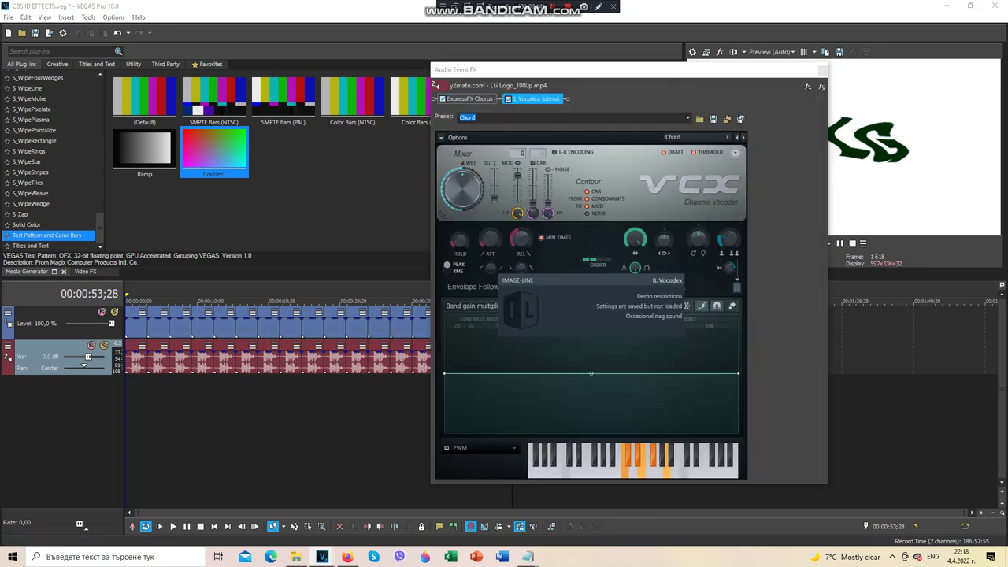
pyautogui.click(822, 71)
# View the Brightness and Contrast and NewBlue LE Flicker settings on the nineteenth video clip.
pyautogui.rightClick(531, 324)
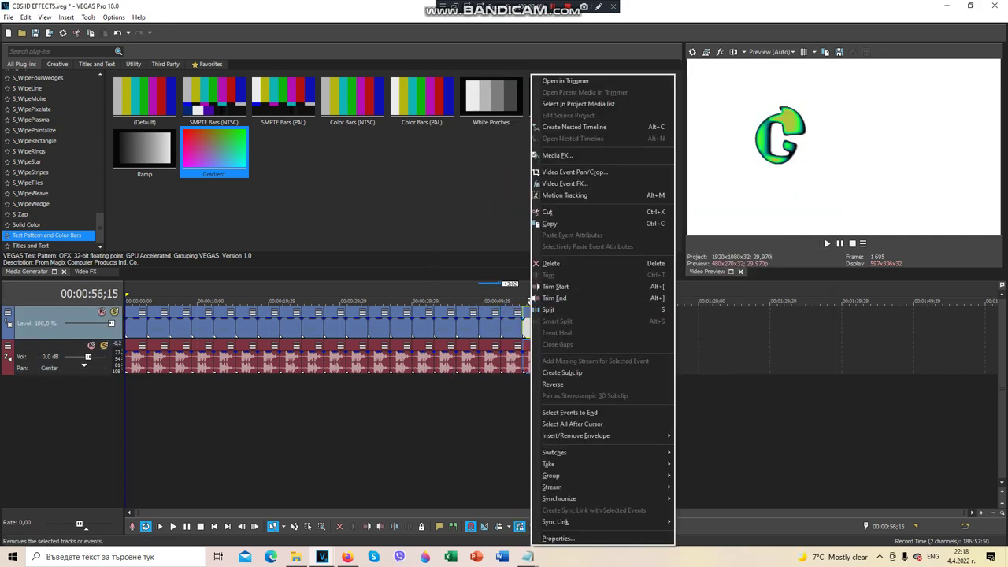
pyautogui.click(564, 183)
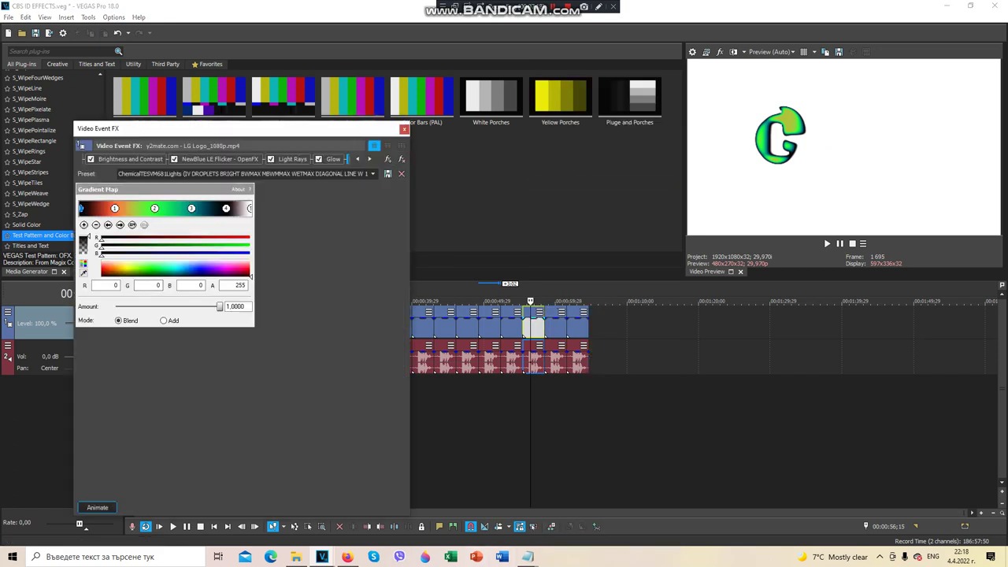
pyautogui.click(181, 160)
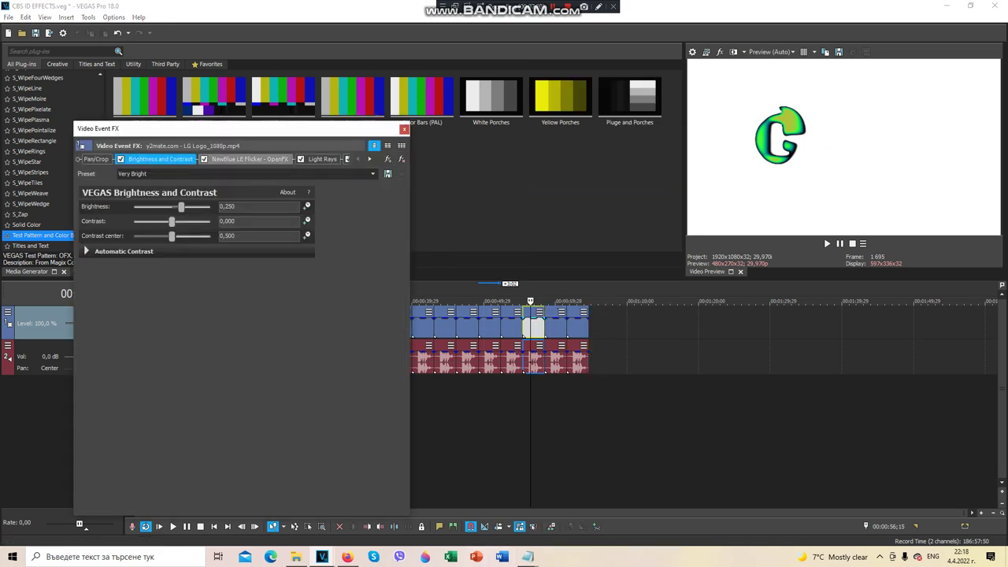
pyautogui.click(249, 159)
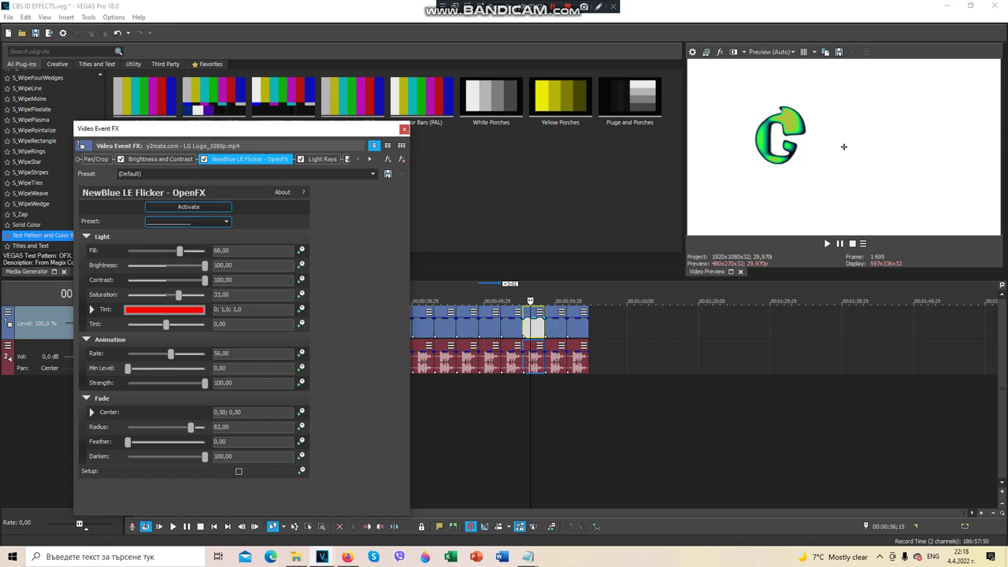
# View the Light Rays and Glow settings, including the list of Glow presets, on the nineteenth video clip.
pyautogui.click(369, 159)
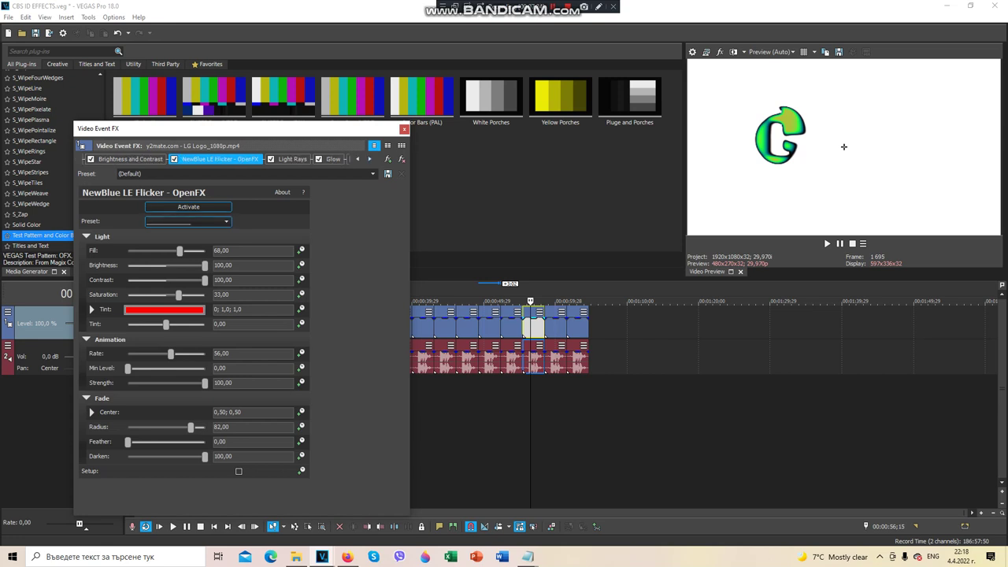
pyautogui.click(293, 159)
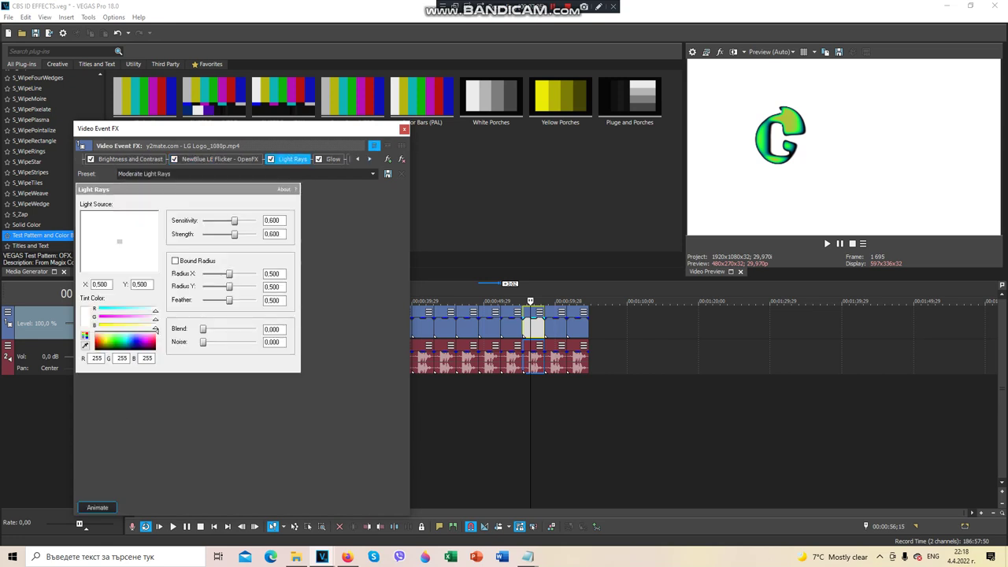
pyautogui.click(249, 159)
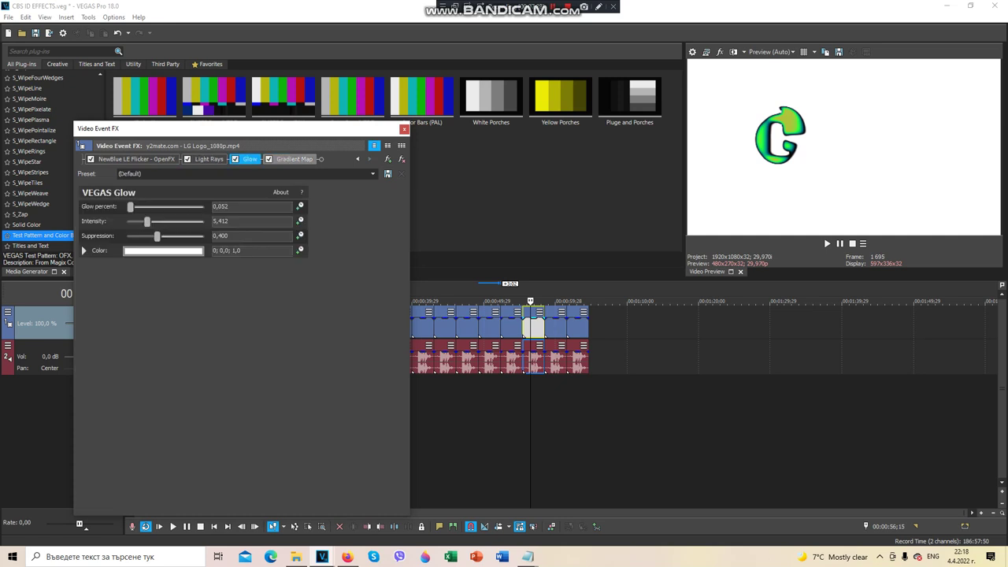
pyautogui.click(372, 173)
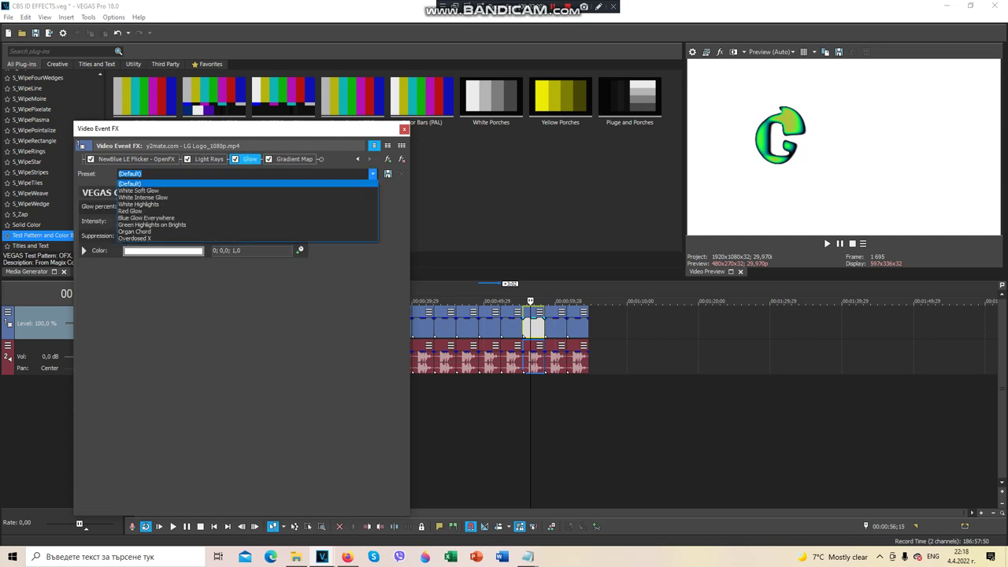
pyautogui.press('Escape')
# Examine the Gradient Map preset and its control point colours on the nineteenth video clip.
pyautogui.click(295, 159)
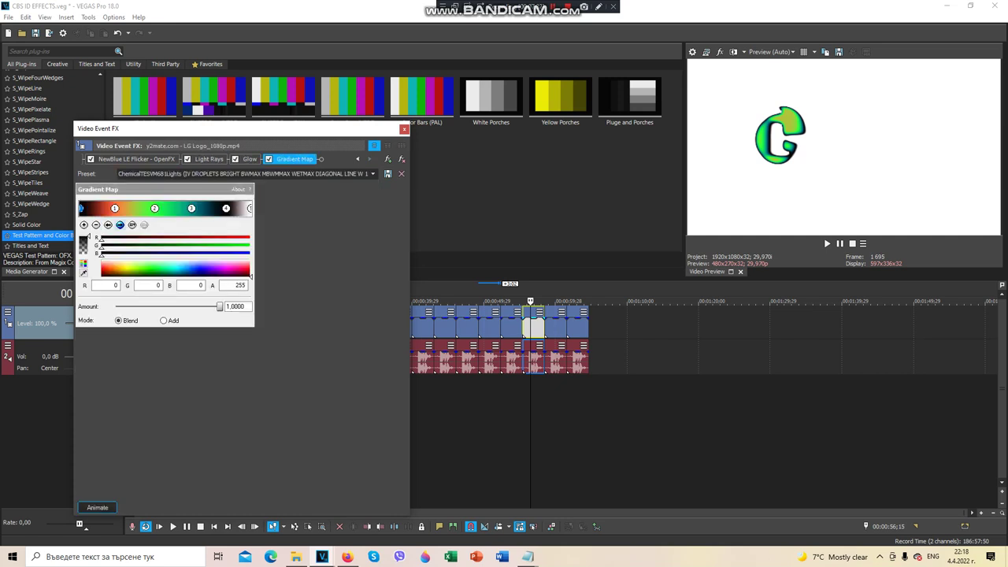
pyautogui.click(114, 207)
pyautogui.click(120, 226)
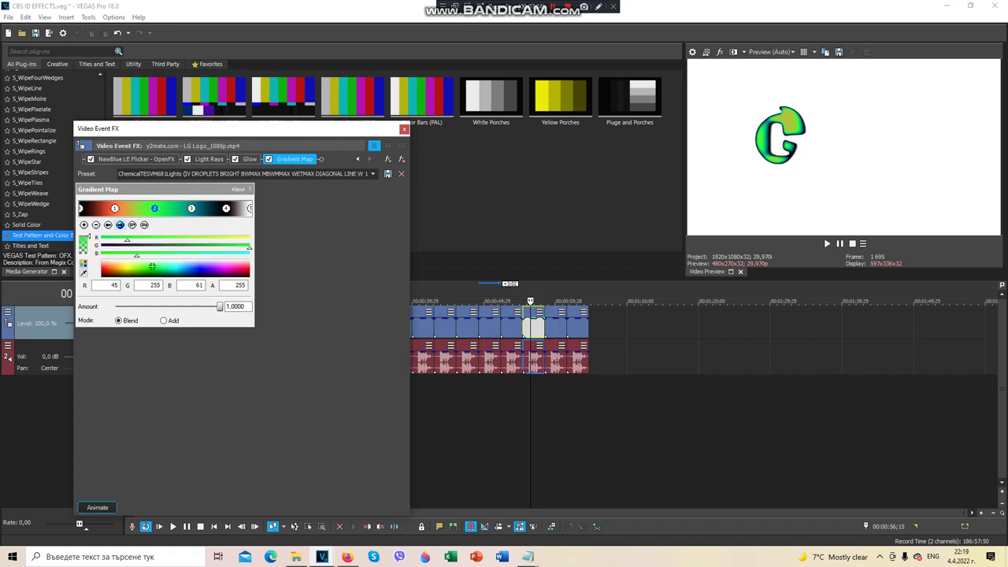
pyautogui.click(191, 208)
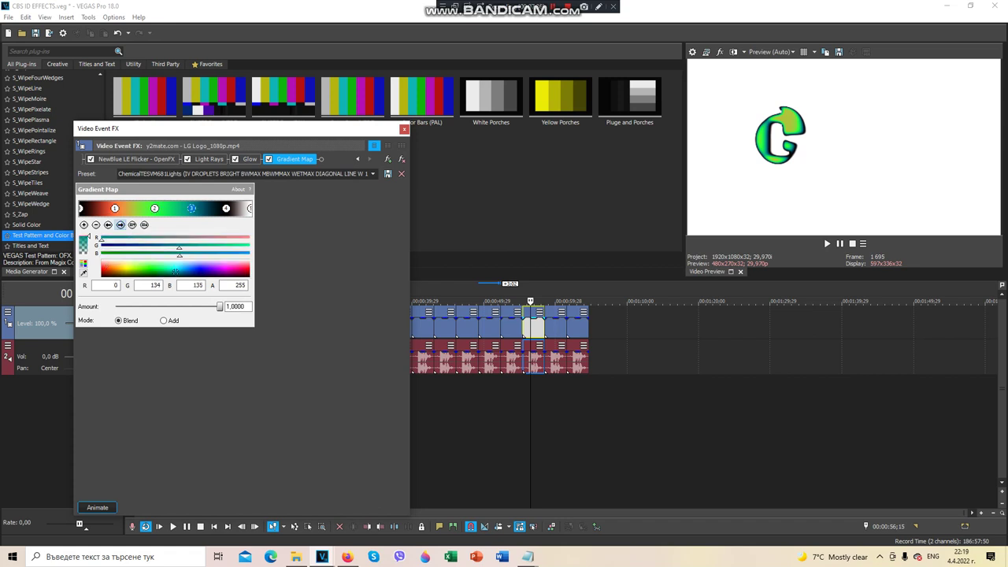
pyautogui.click(226, 208)
pyautogui.click(250, 208)
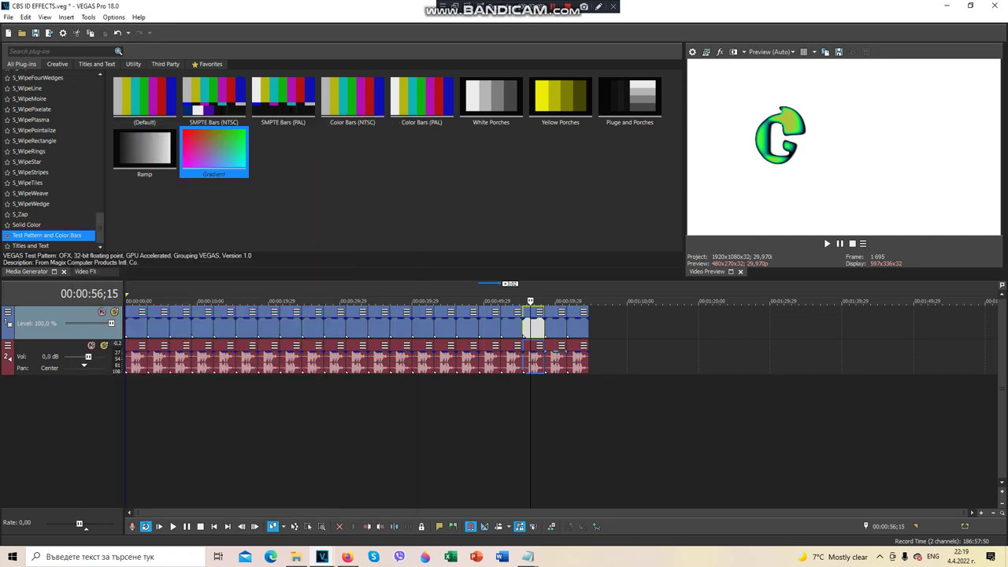
# View the Azurite preset and settings in the nineteenth clip's audio effects.
pyautogui.rightClick(538, 359)
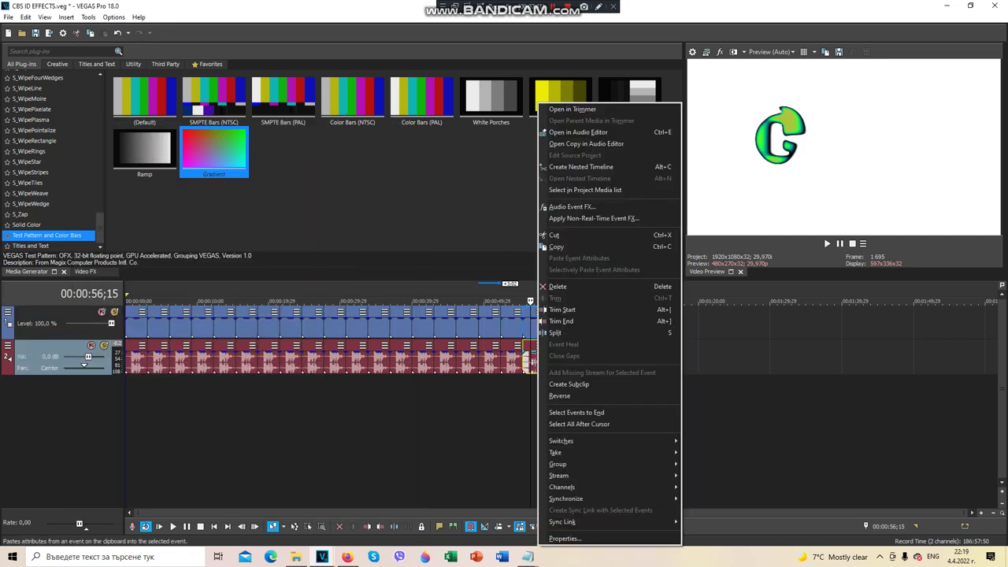
pyautogui.click(567, 206)
pyautogui.click(455, 99)
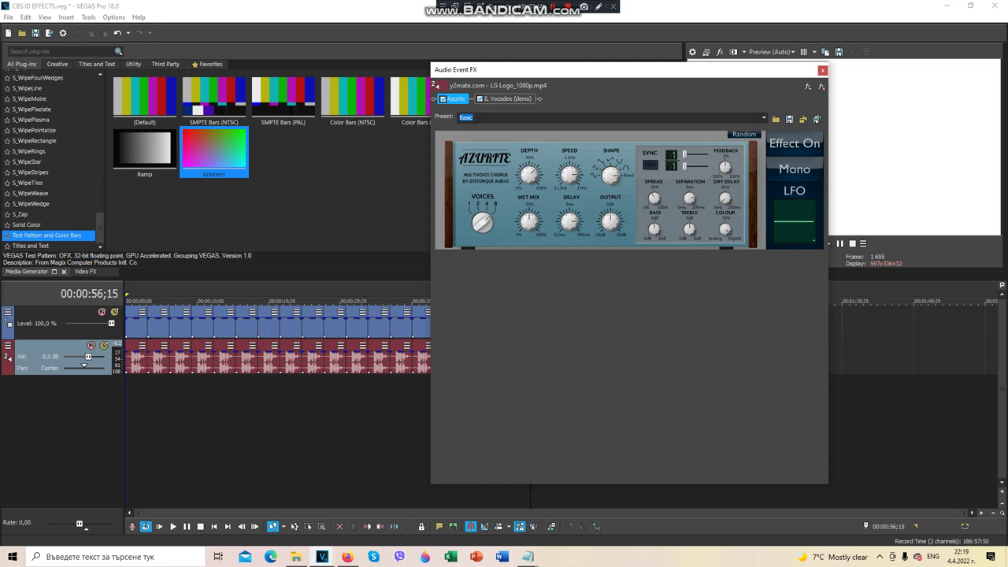
pyautogui.click(764, 118)
pyautogui.click(764, 119)
# Outline the Azurite controls with a red rectangle using Bandicam's drawing mode, then exit drawing mode.
pyautogui.click(442, 6)
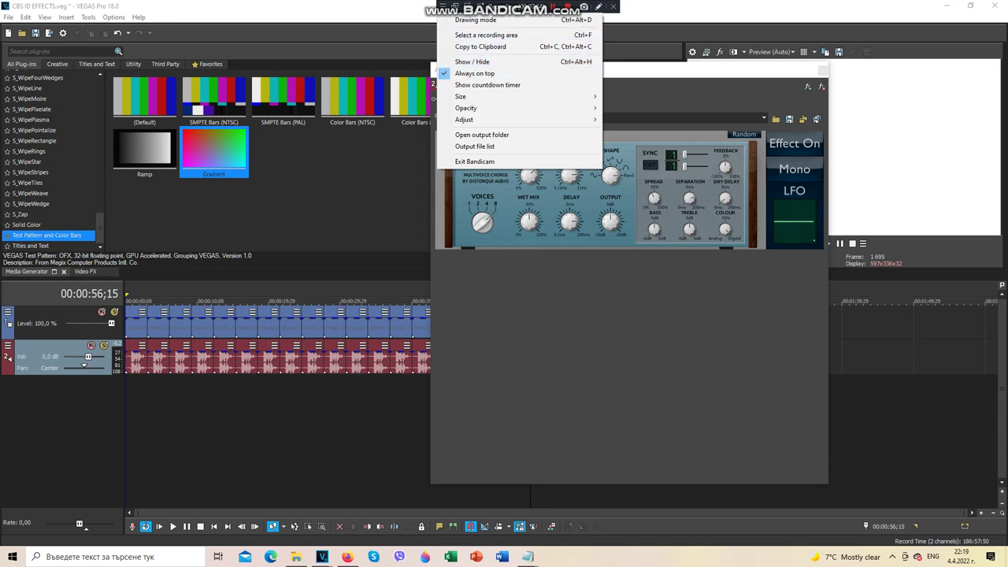
pyautogui.click(475, 20)
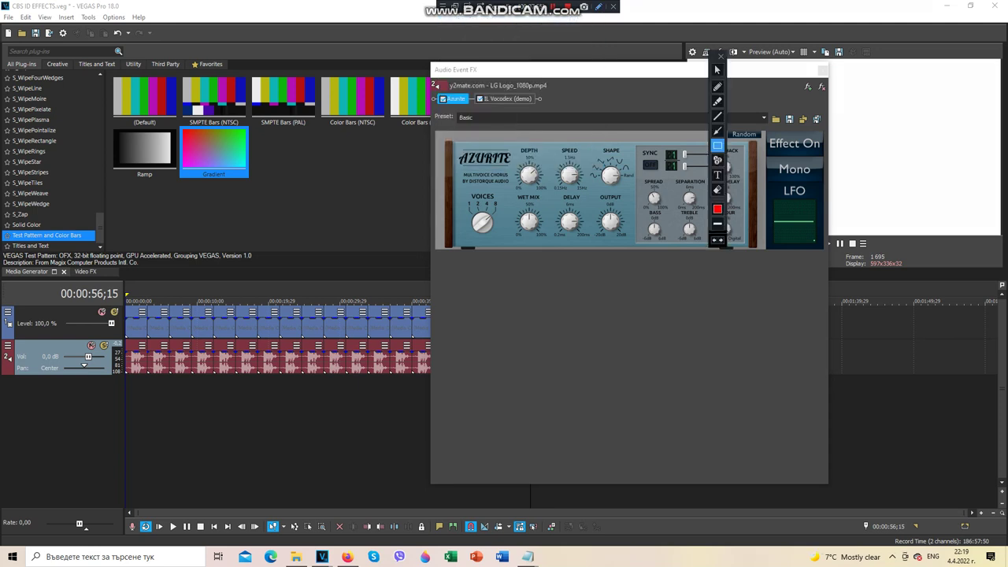
pyautogui.moveTo(718, 239); pyautogui.dragTo(376, 260)
pyautogui.moveTo(443, 140)
pyautogui.mouseDown()
pyautogui.moveTo(558, 180)
pyautogui.moveTo(808, 240)
pyautogui.moveTo(754, 246)
pyautogui.mouseUp()
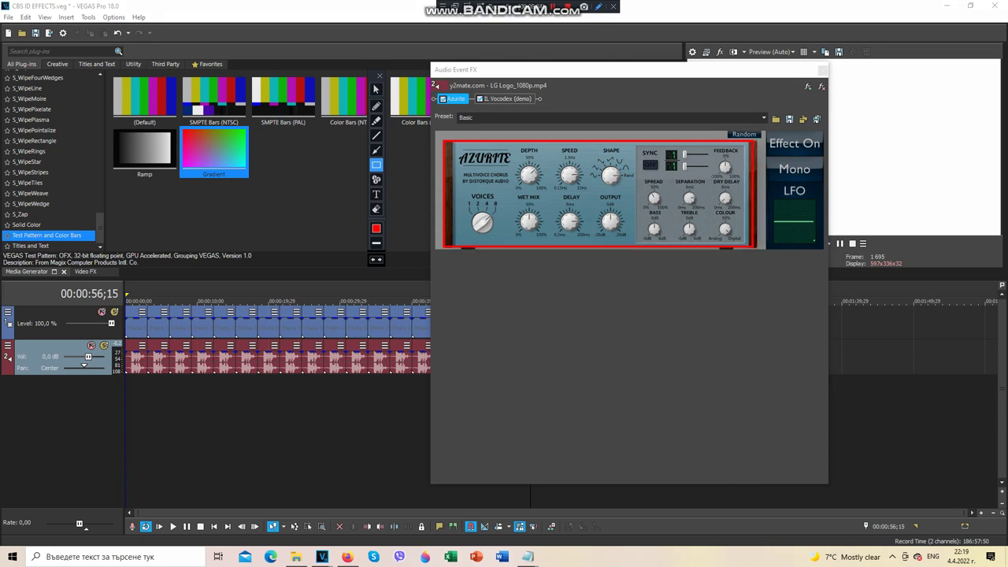
pyautogui.click(380, 76)
# View the IL Vocodex preset and settings on the nineteenth clip's audio, then close its audio effects.
pyautogui.click(508, 99)
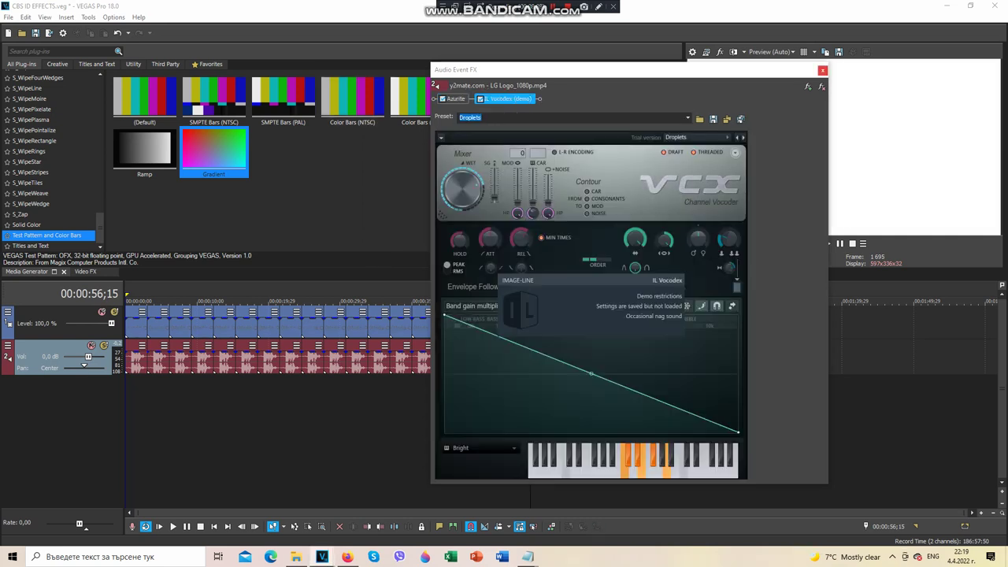
pyautogui.click(822, 70)
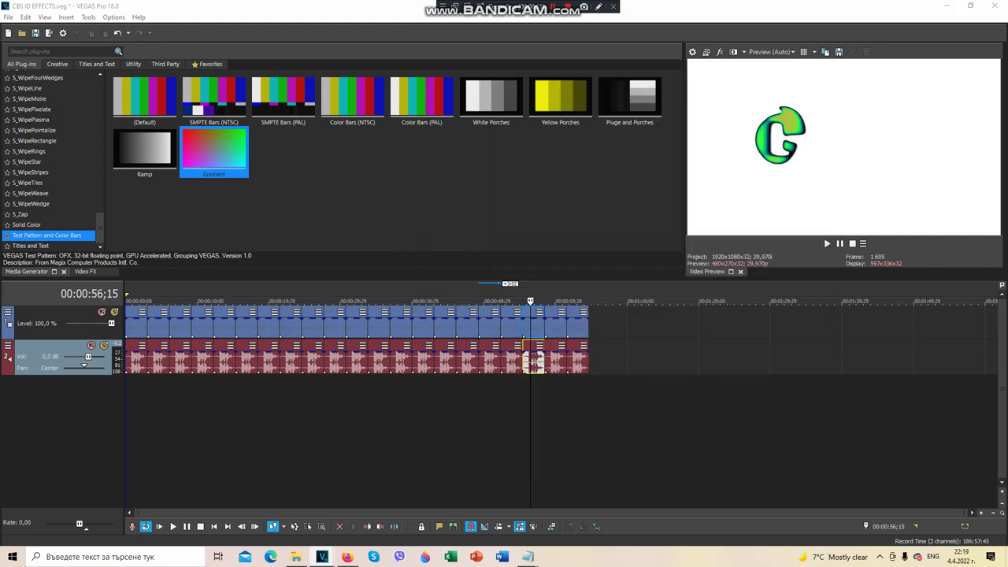
# Examine the two NewBlue ME Rolling Waves effects and the Rays settings on the twentieth video clip.
pyautogui.click(557, 328)
pyautogui.rightClick(556, 325)
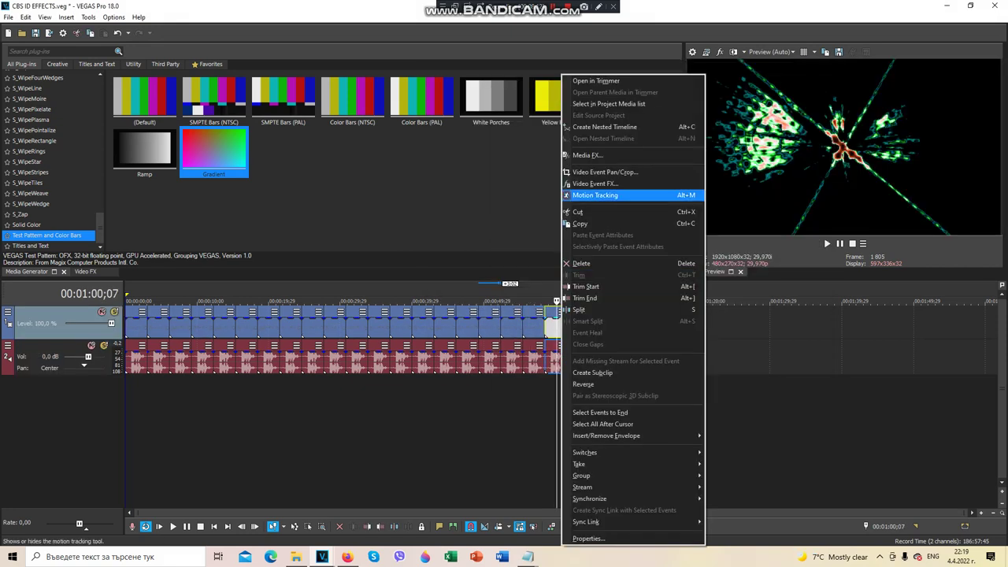
pyautogui.click(575, 181)
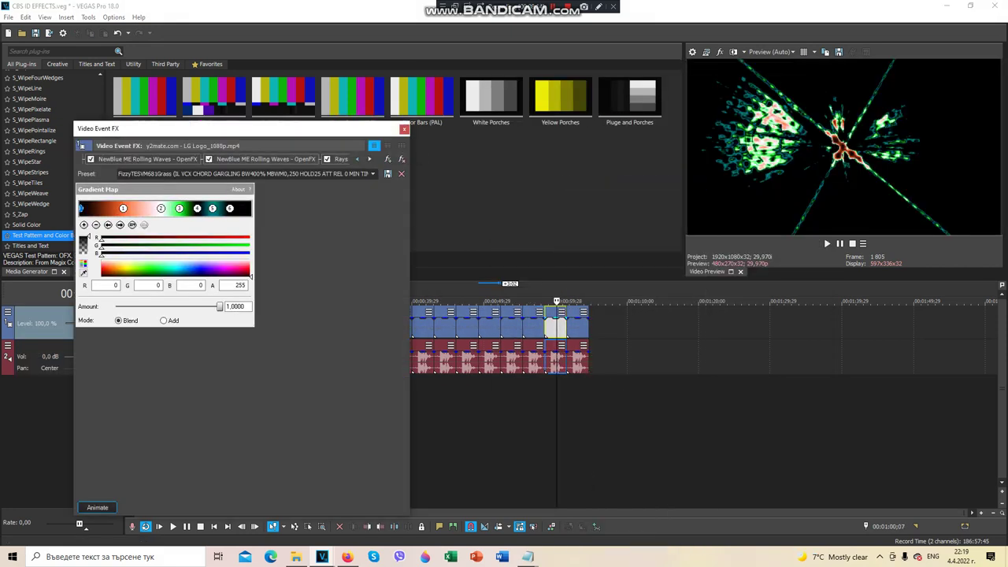
pyautogui.click(358, 159)
pyautogui.click(178, 159)
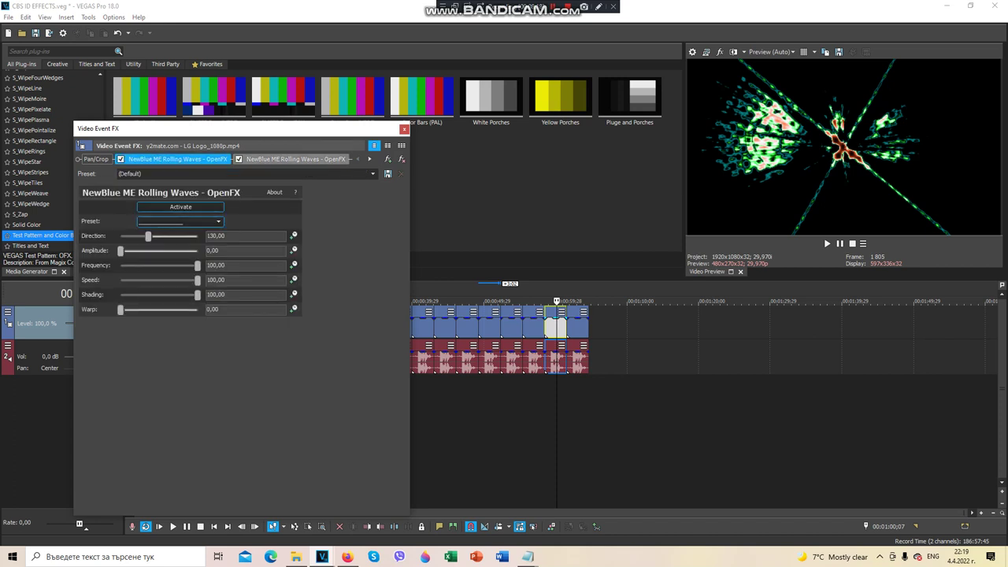
pyautogui.click(295, 159)
pyautogui.click(370, 159)
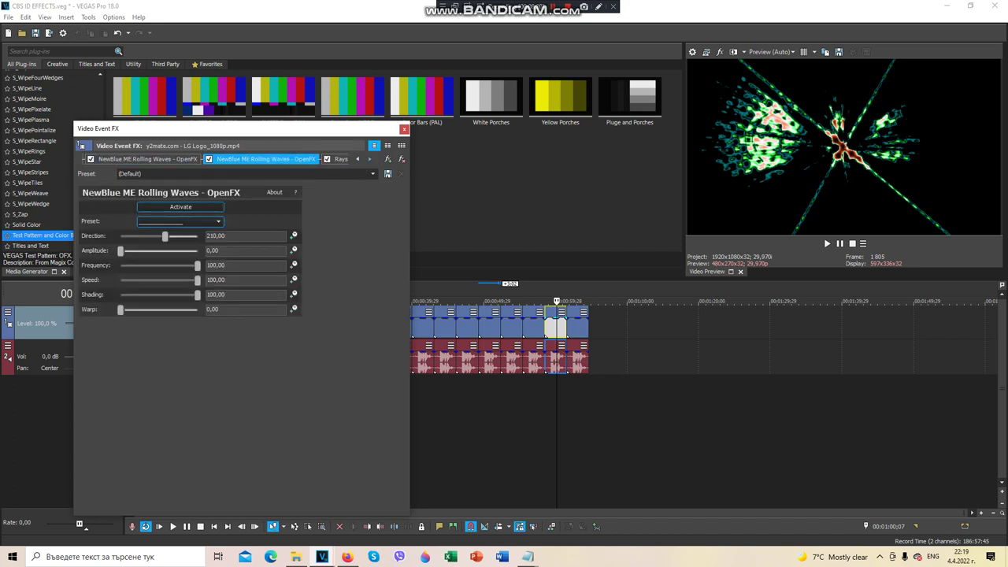
pyautogui.click(369, 159)
pyautogui.click(223, 159)
# Examine the Gradient Map preset and each of its control point colours on the twentieth video clip.
pyautogui.click(268, 159)
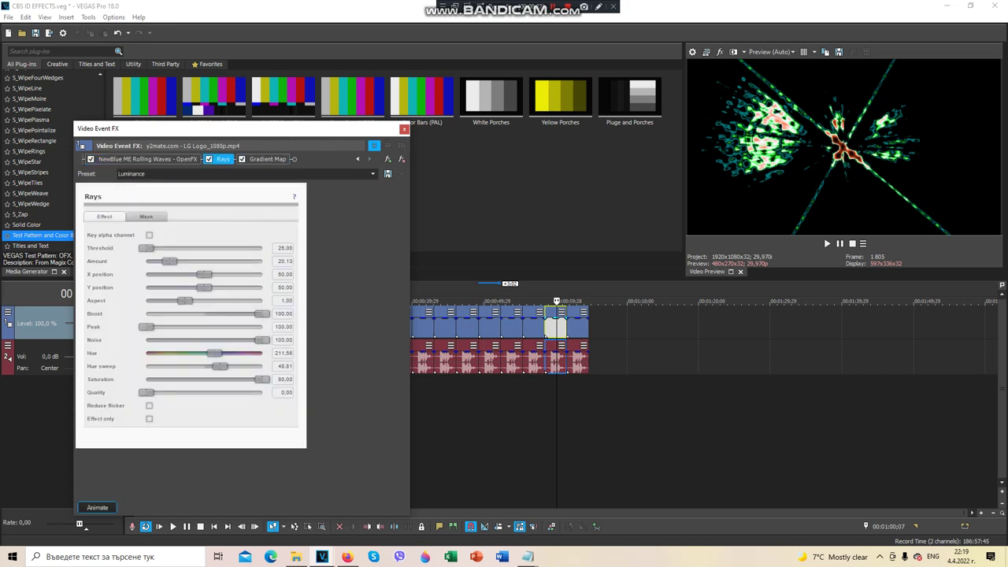
pyautogui.click(120, 225)
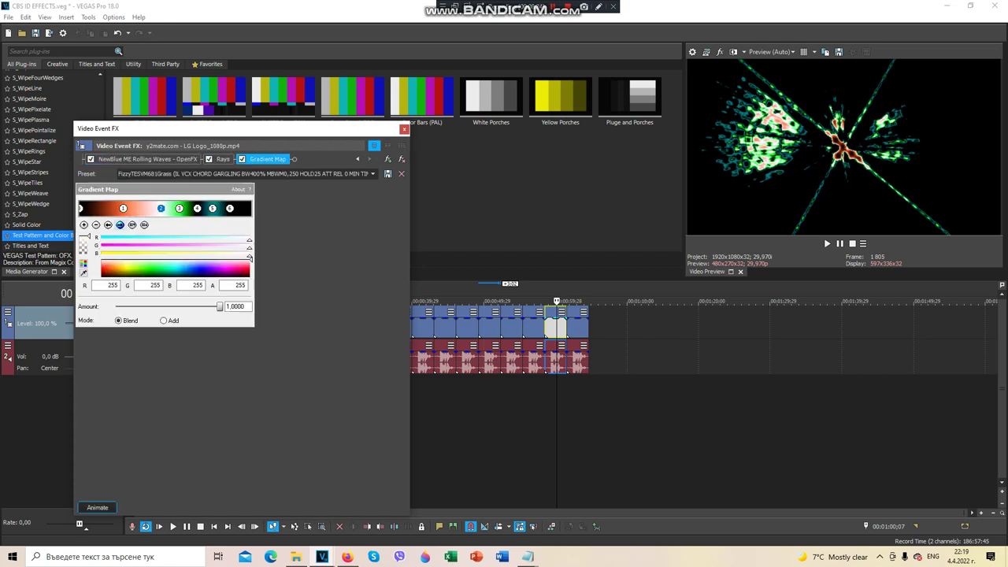
pyautogui.click(119, 225)
pyautogui.click(197, 208)
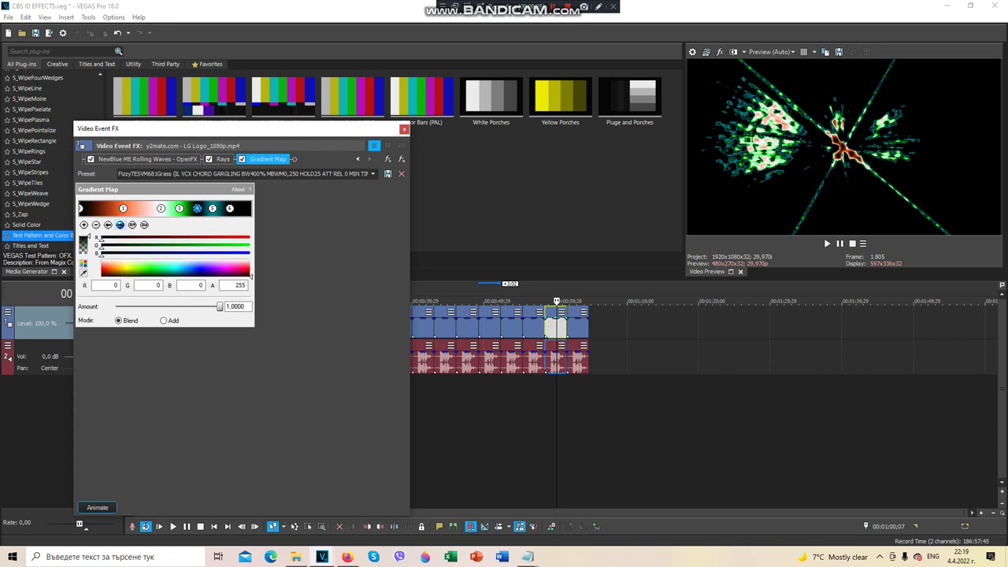
pyautogui.click(213, 208)
pyautogui.click(229, 208)
pyautogui.click(108, 225)
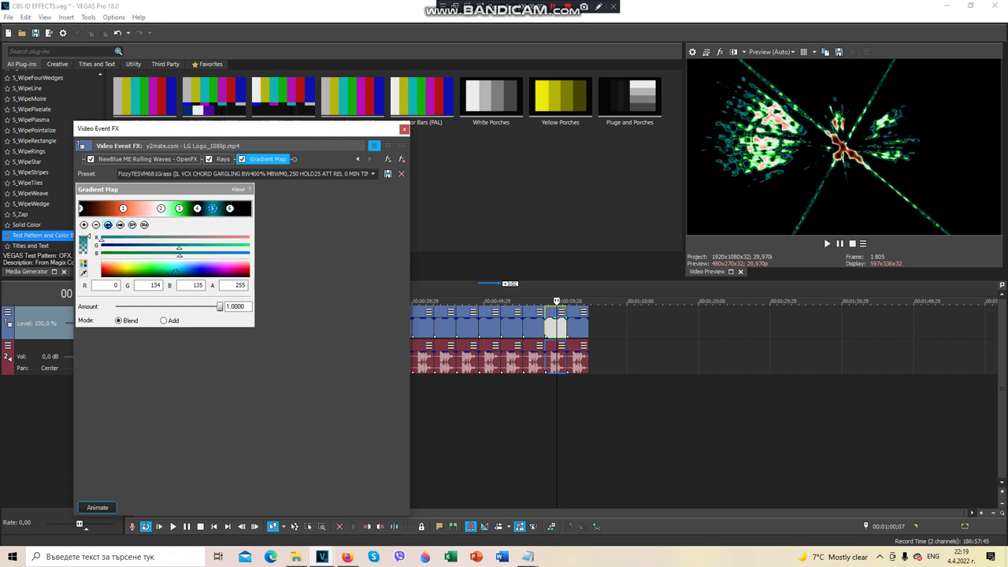
pyautogui.click(107, 225)
pyautogui.click(107, 224)
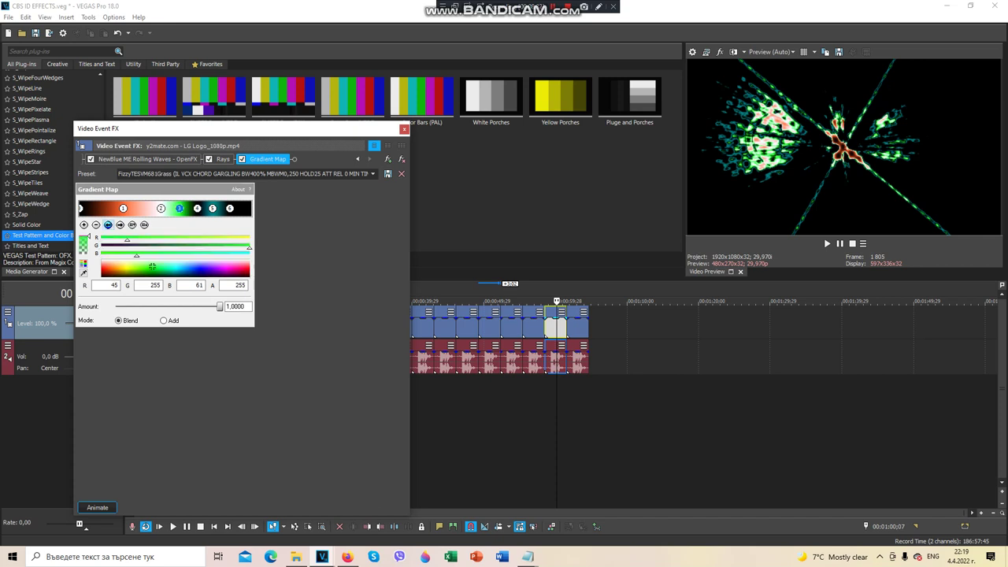
pyautogui.click(108, 224)
pyautogui.click(108, 224)
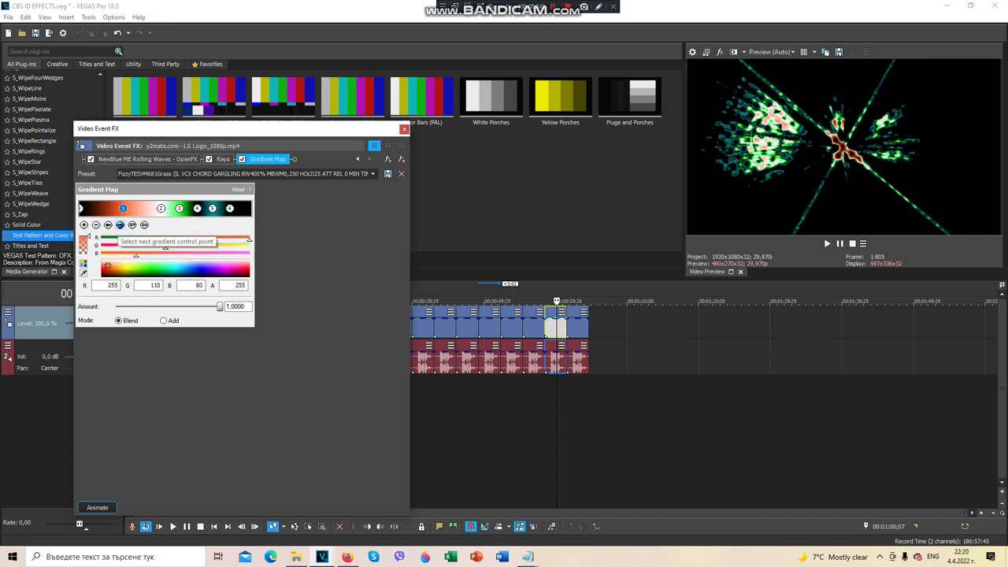
pyautogui.click(120, 224)
pyautogui.click(119, 225)
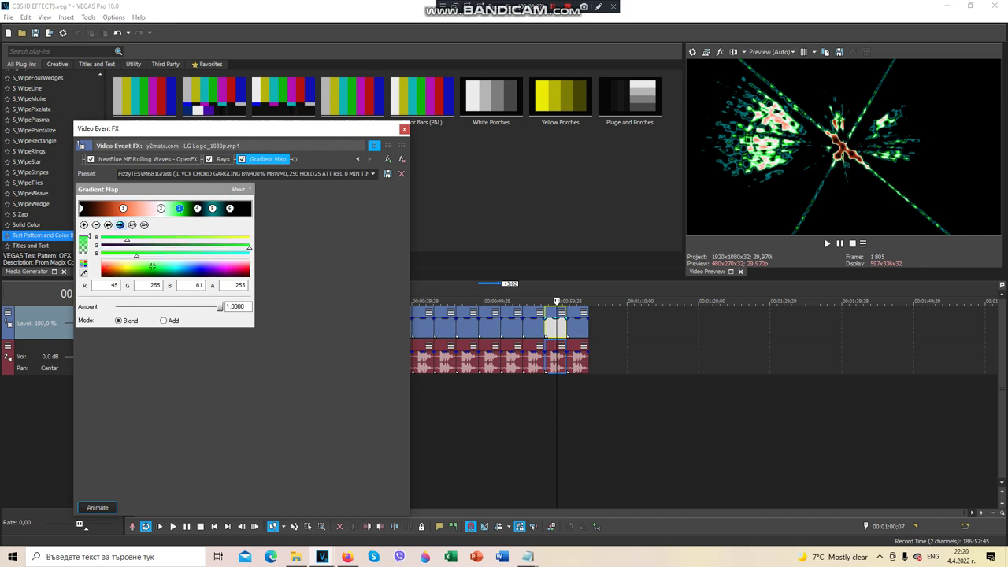
pyautogui.click(120, 224)
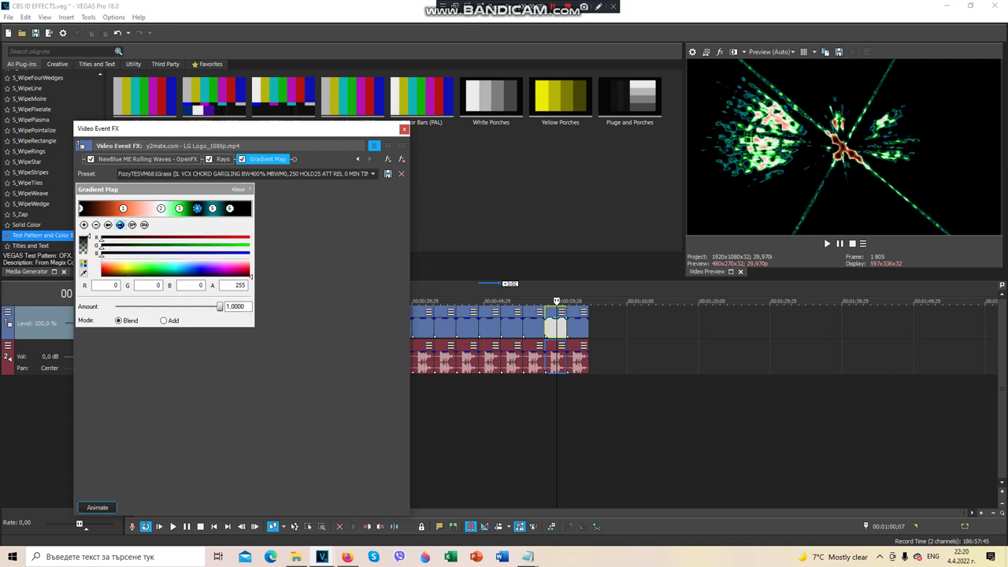
pyautogui.click(120, 225)
pyautogui.click(404, 128)
# View the Anemic Naif v1 and IL Vocodex settings in the twentieth clip's audio effects.
pyautogui.rightClick(560, 324)
pyautogui.click(597, 206)
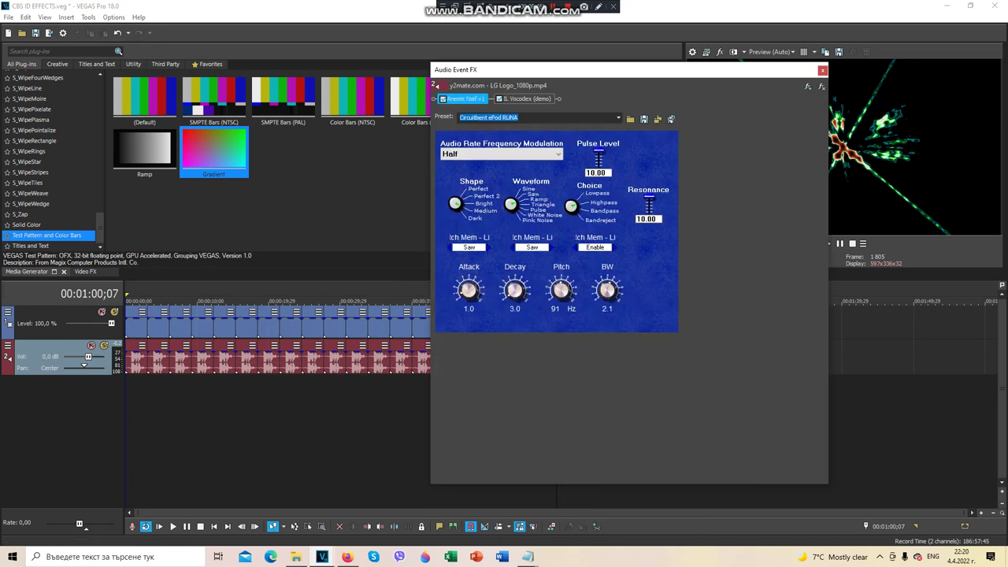
pyautogui.click(526, 99)
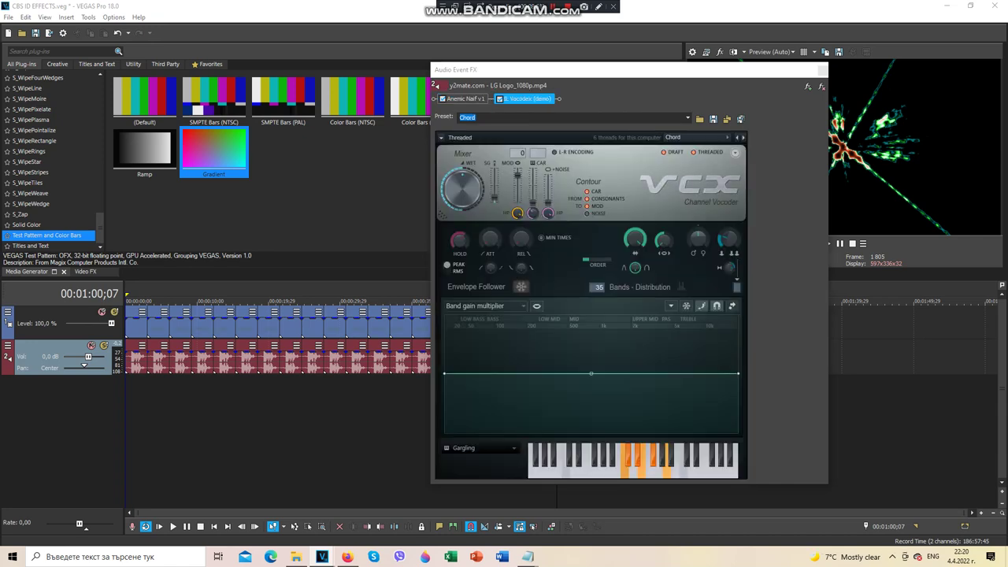
pyautogui.click(822, 70)
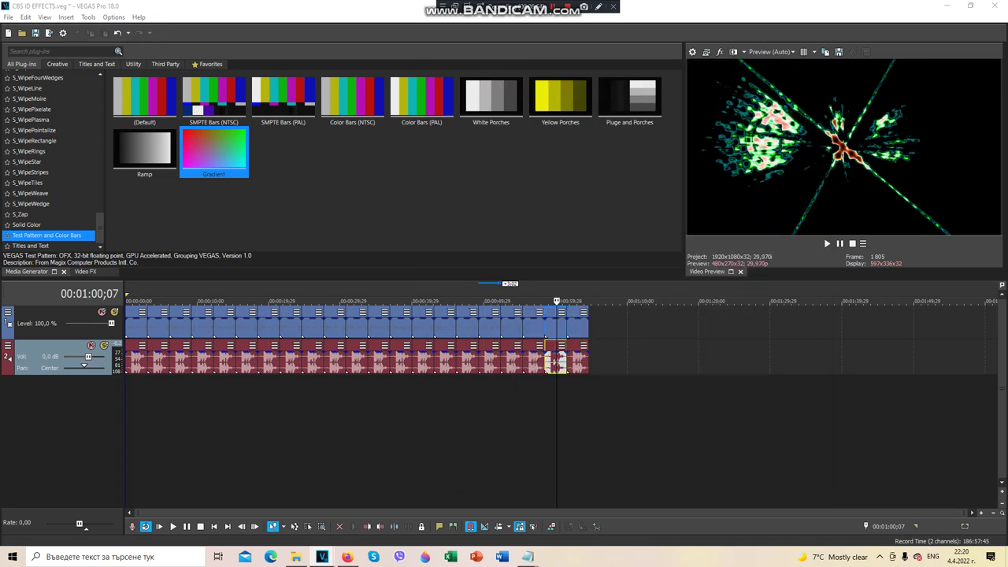
# Examine the NewBlue LE Starlight and Rays effect settings on the twenty-first video clip.
pyautogui.click(578, 323)
pyautogui.rightClick(578, 323)
pyautogui.click(614, 183)
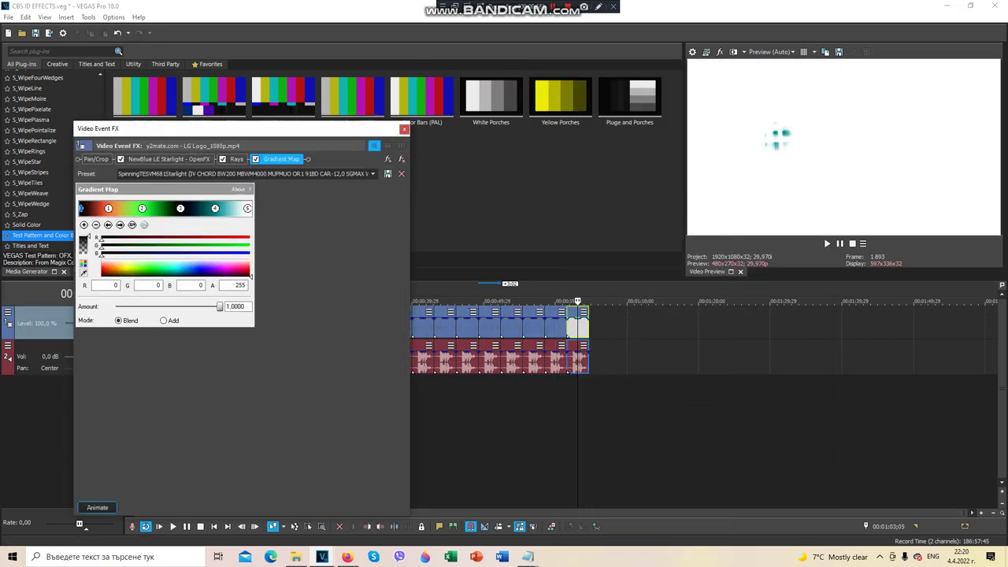
pyautogui.moveTo(403, 286); pyautogui.dragTo(403, 413)
pyautogui.click(236, 159)
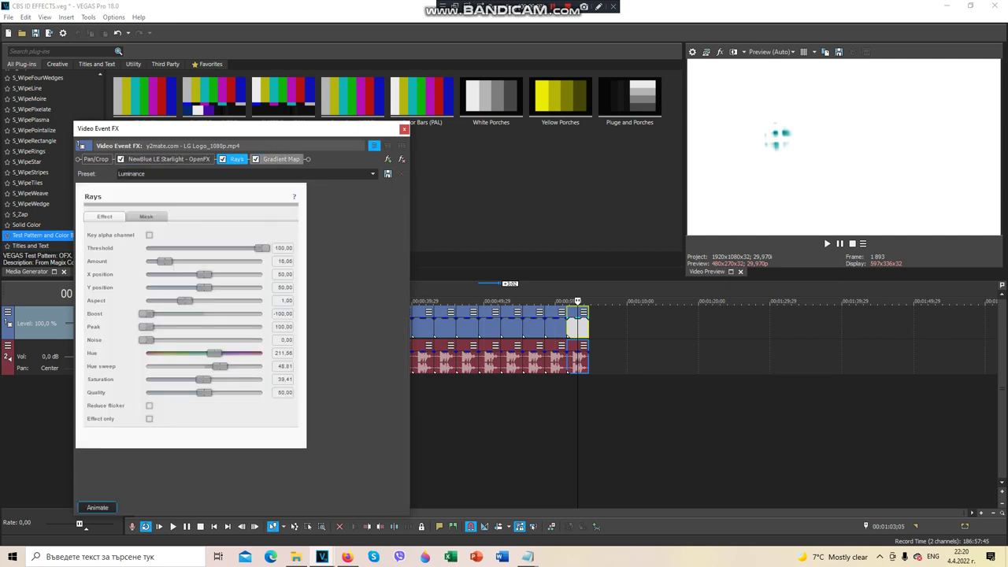
# Examine the Gradient Map preset and its control point colours on the twenty-first video clip, then close its video effects.
pyautogui.click(281, 158)
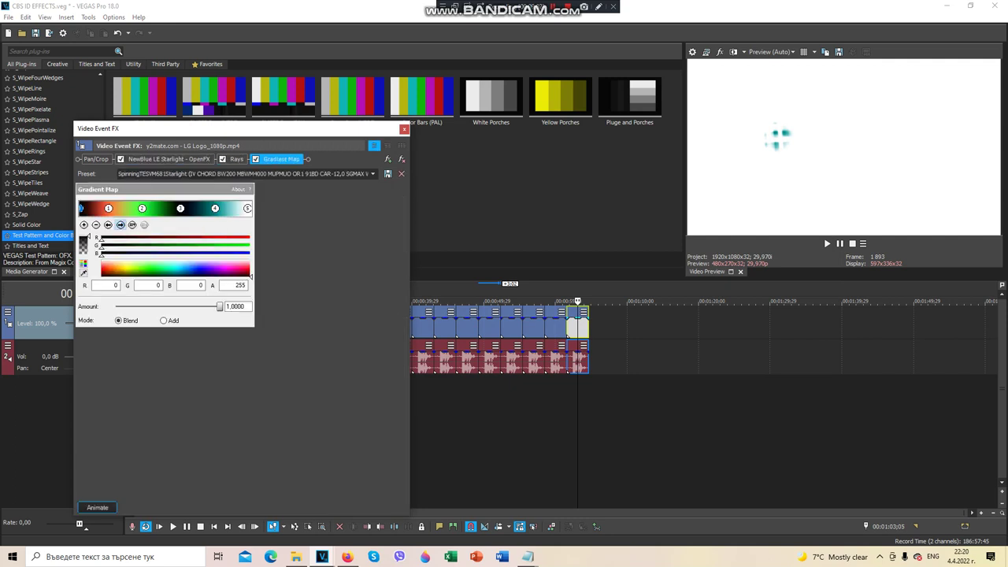
pyautogui.click(142, 208)
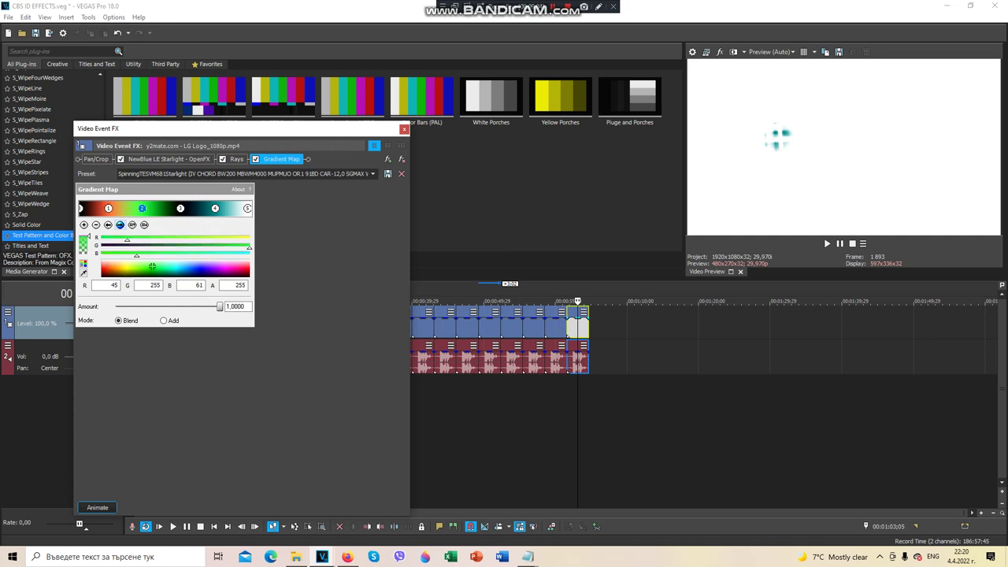
pyautogui.click(180, 208)
pyautogui.click(120, 226)
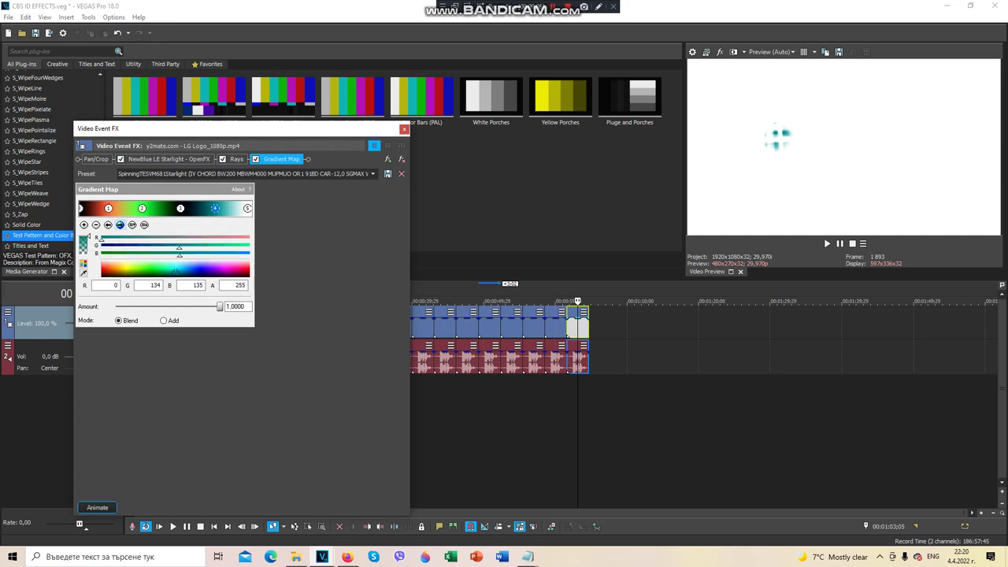
pyautogui.click(248, 207)
pyautogui.click(404, 129)
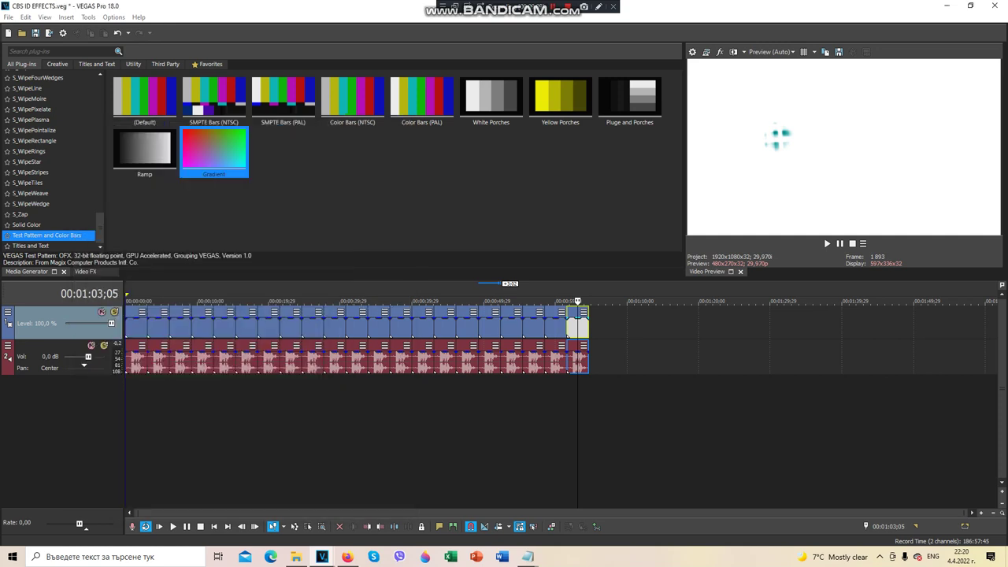
# View the ERZATZ and IL Vocodex settings in the twenty-first clip's audio effects.
pyautogui.rightClick(581, 359)
pyautogui.click(616, 206)
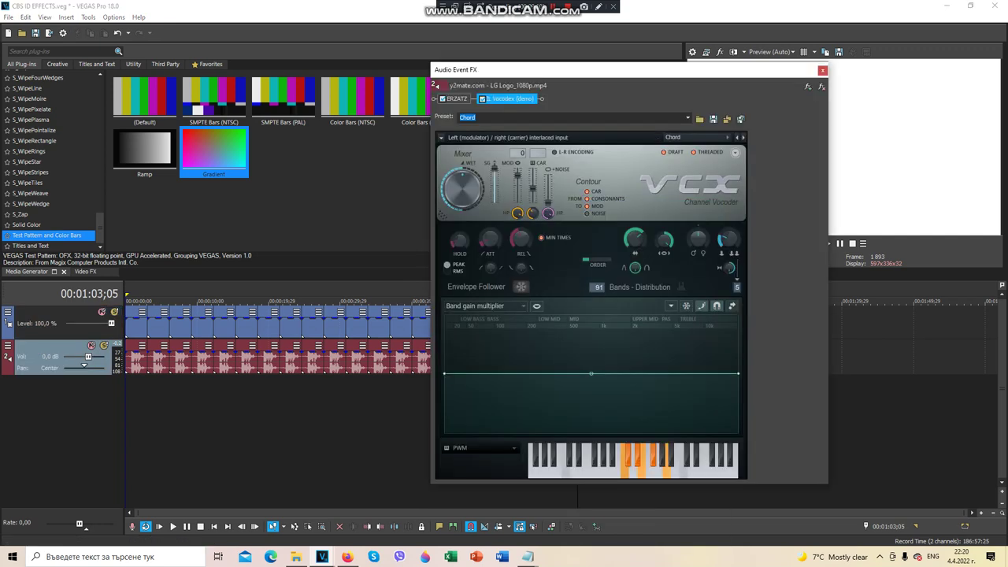
pyautogui.click(456, 99)
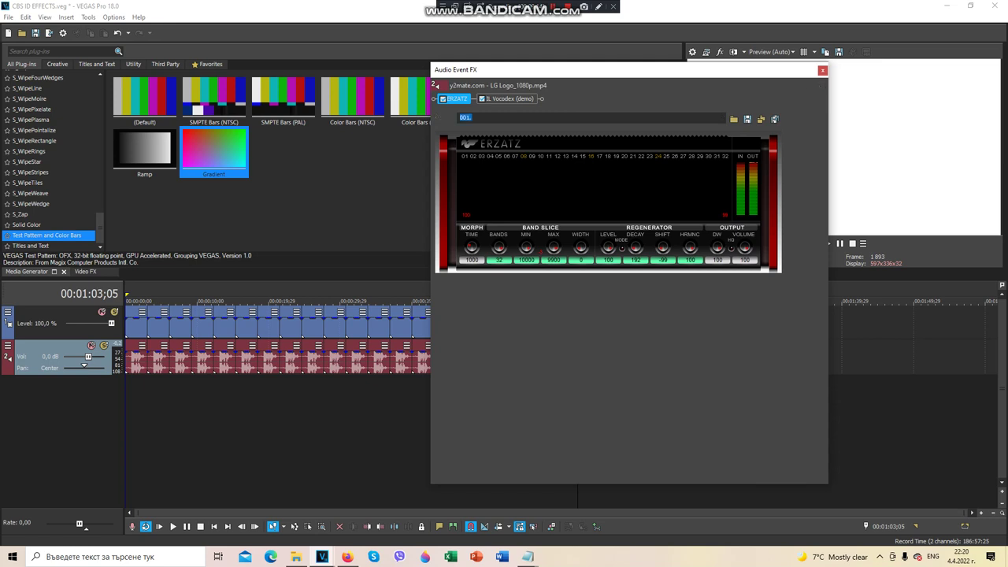
pyautogui.click(509, 100)
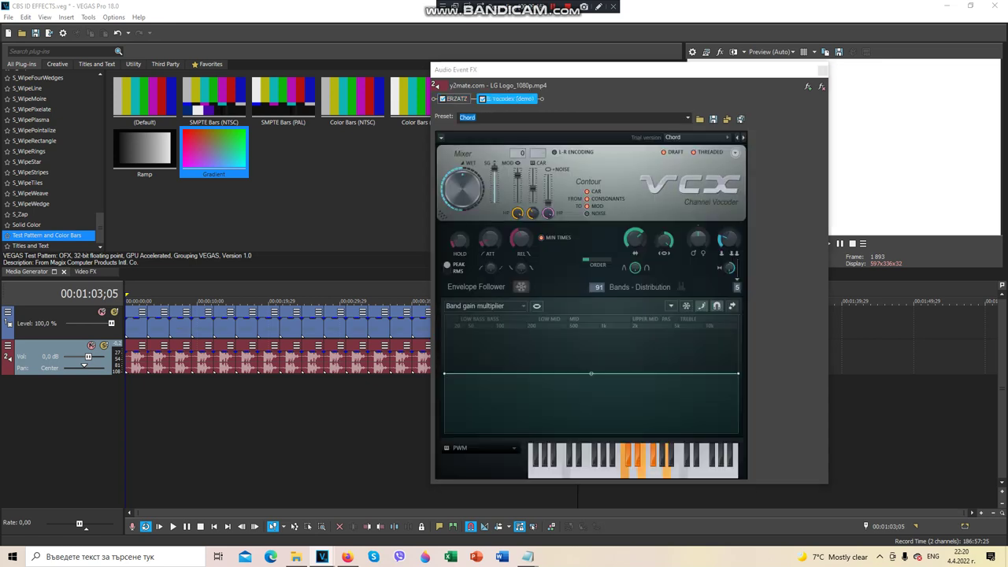